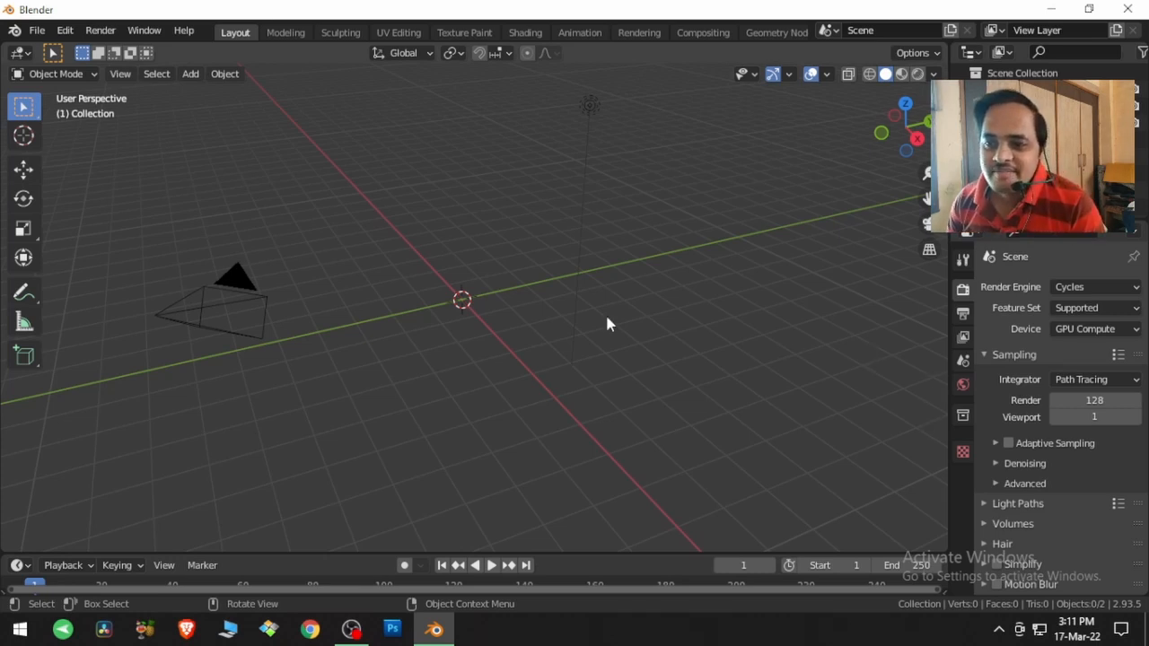
Add a cube mesh to the empty scene.
key(shift+a)
mouse_move(607, 272)
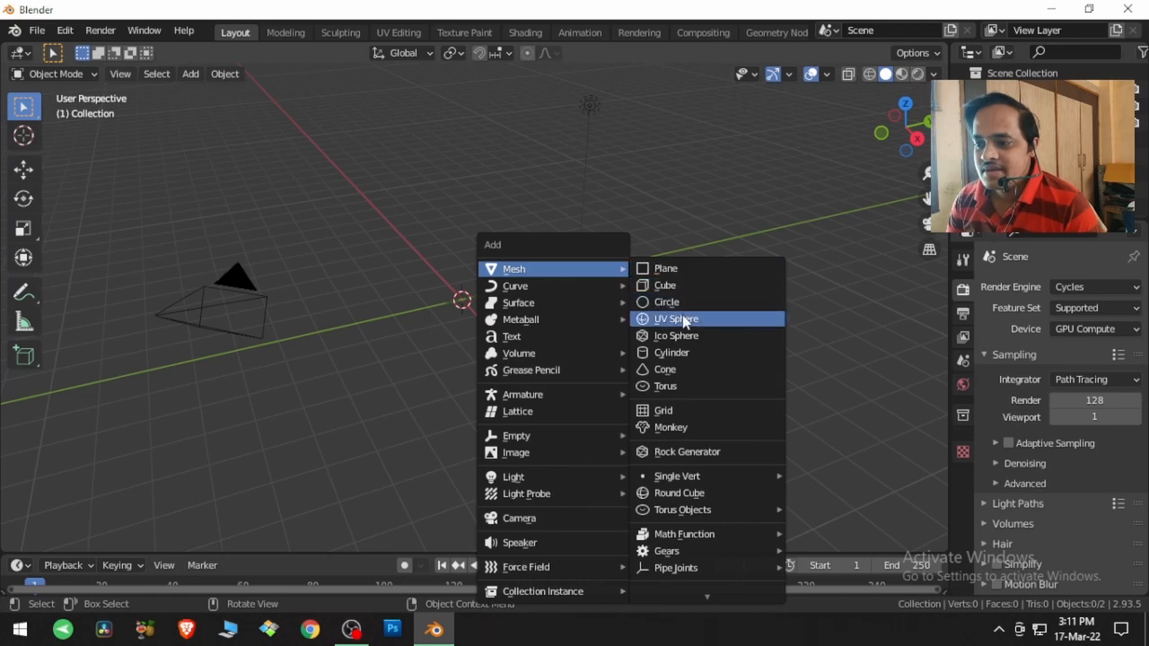
click(669, 285)
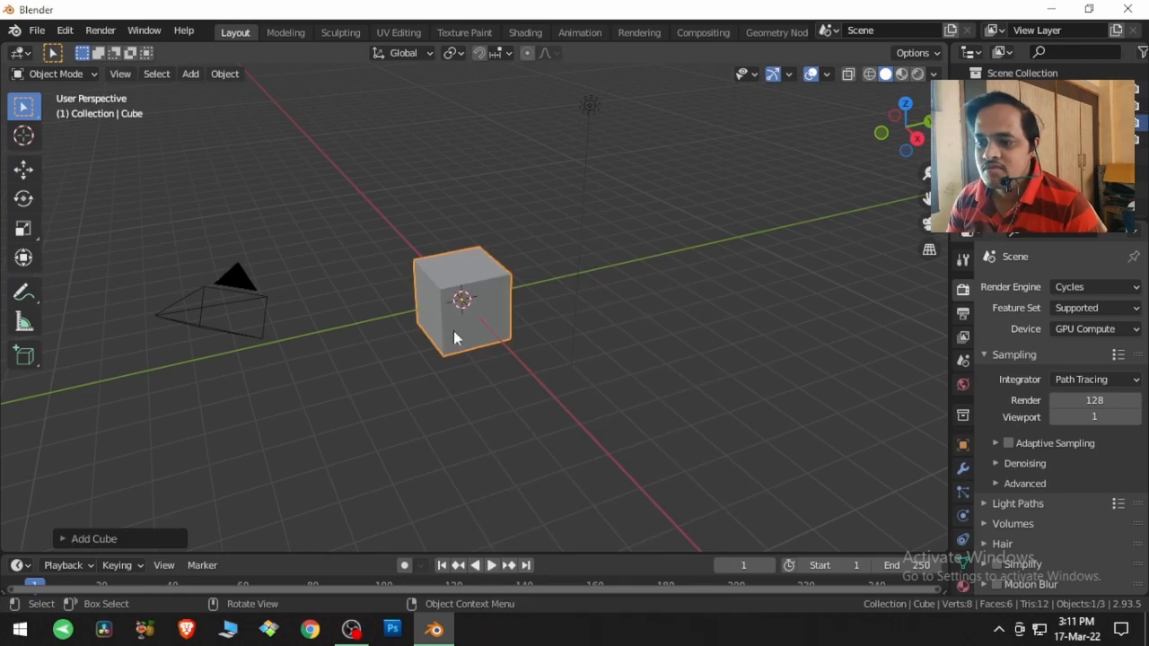
scroll(451, 332, up, 2)
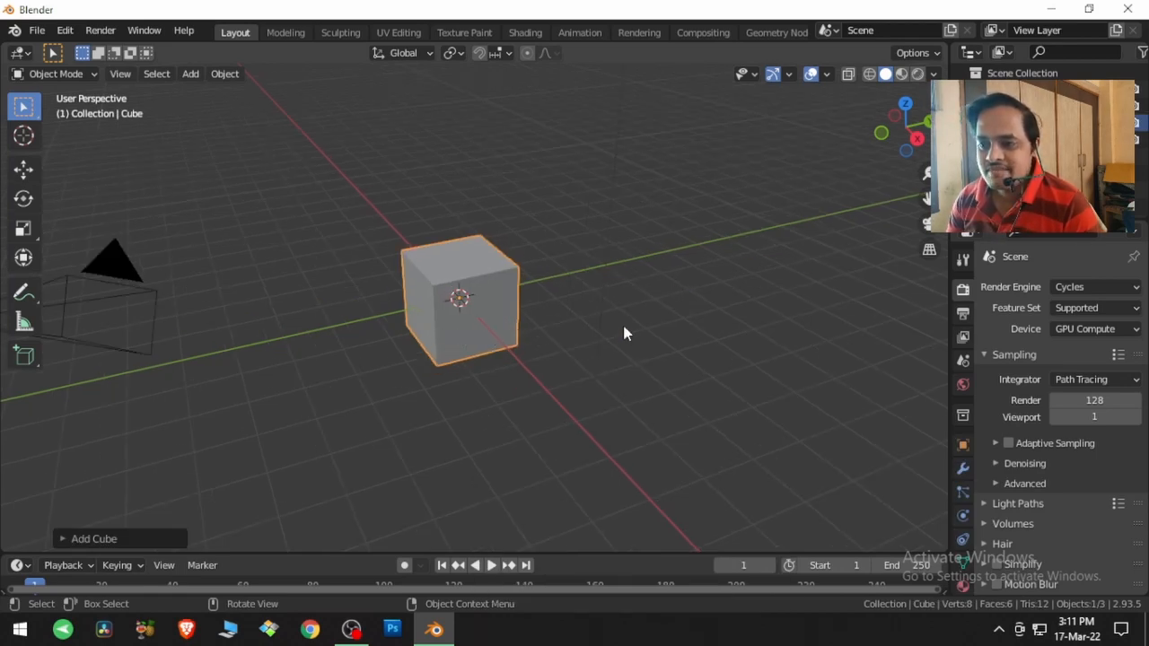
Scale the cube along the Z axis in two passes, the first by about 1.35, to form a tall block.
key(s)
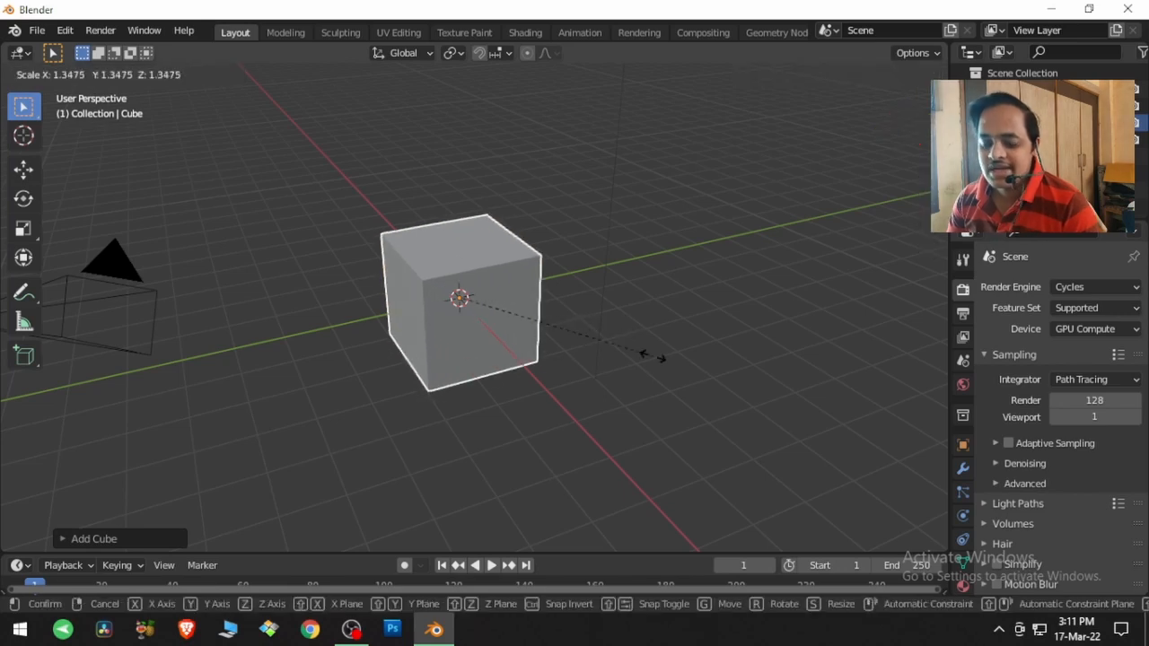
key(z)
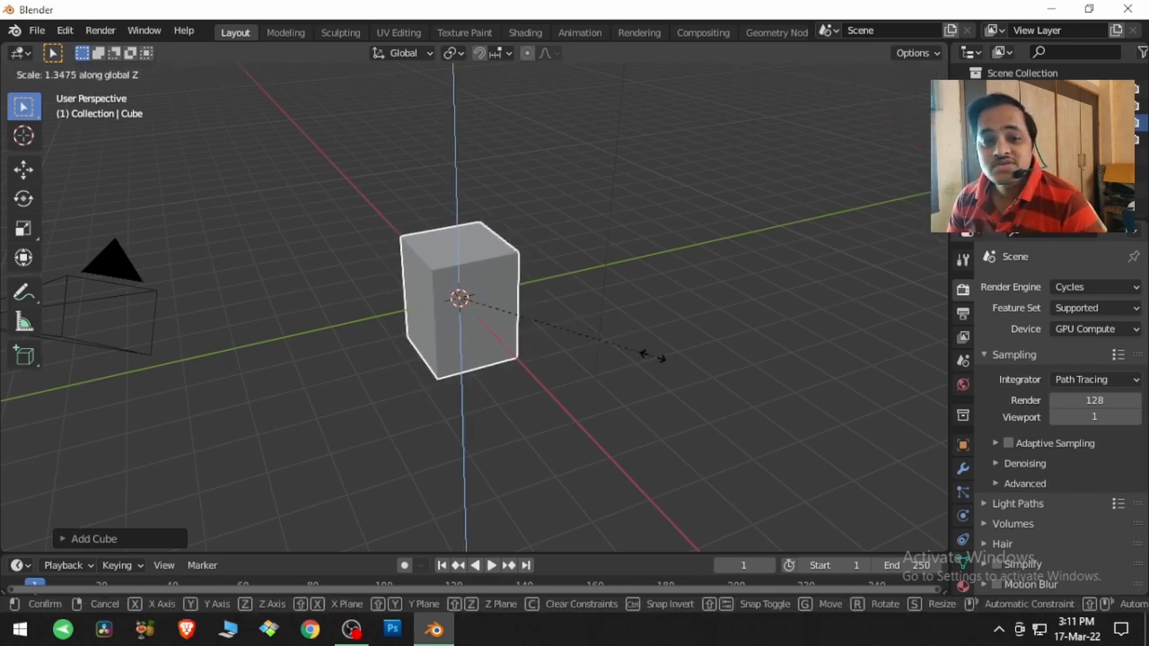
click(653, 356)
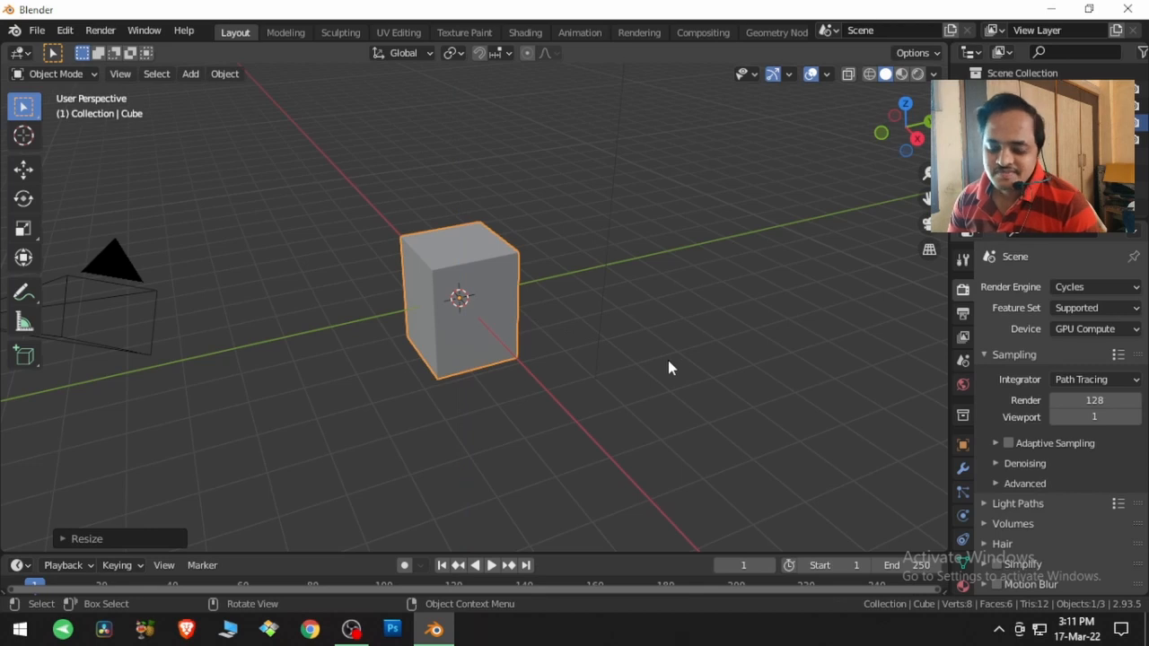
key(s)
key(z)
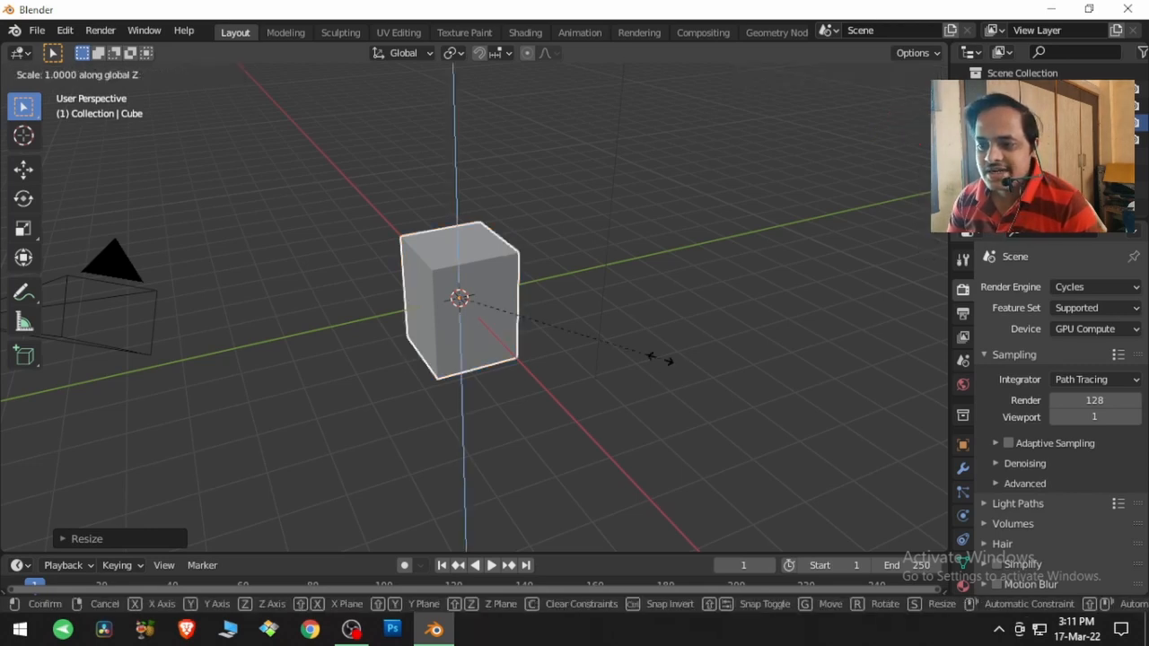
click(762, 367)
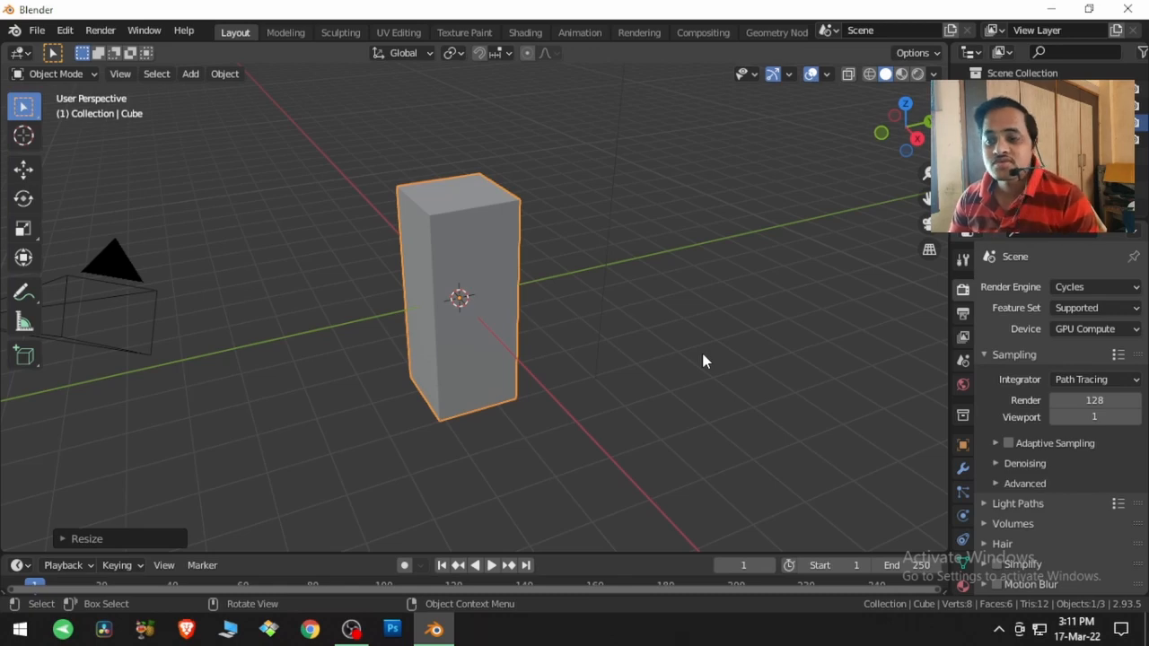
Switch to the Sculpting workspace with the tall block and inspect it from the side and above.
middle_drag(625, 350, 653, 359)
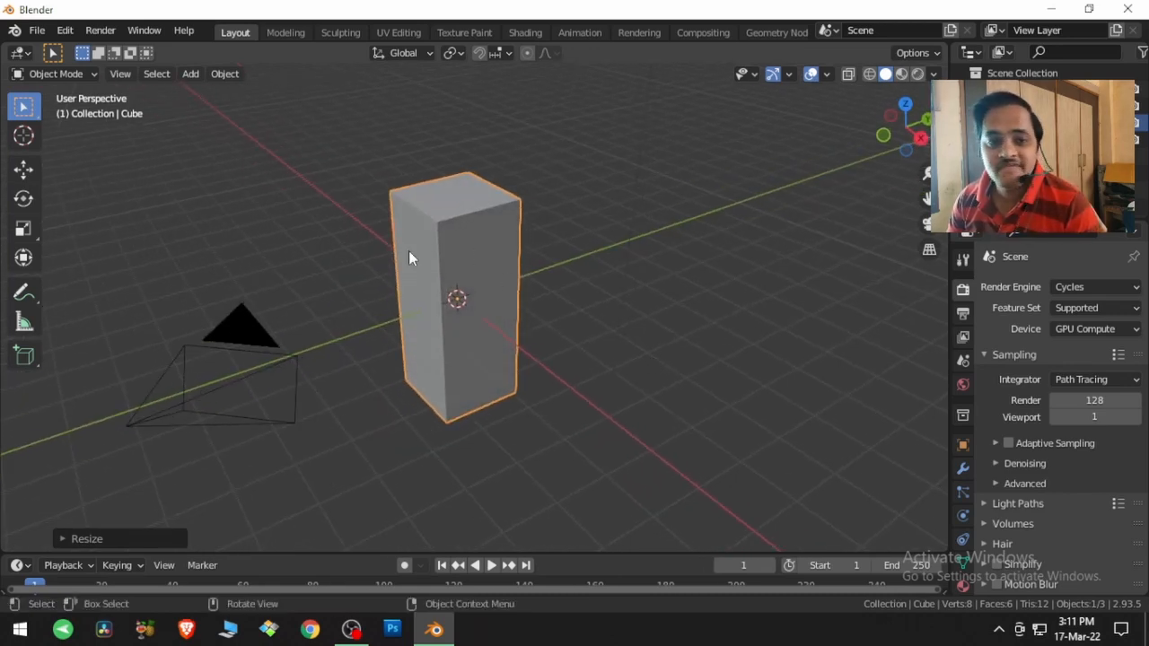
click(339, 34)
middle_drag(439, 270, 421, 286)
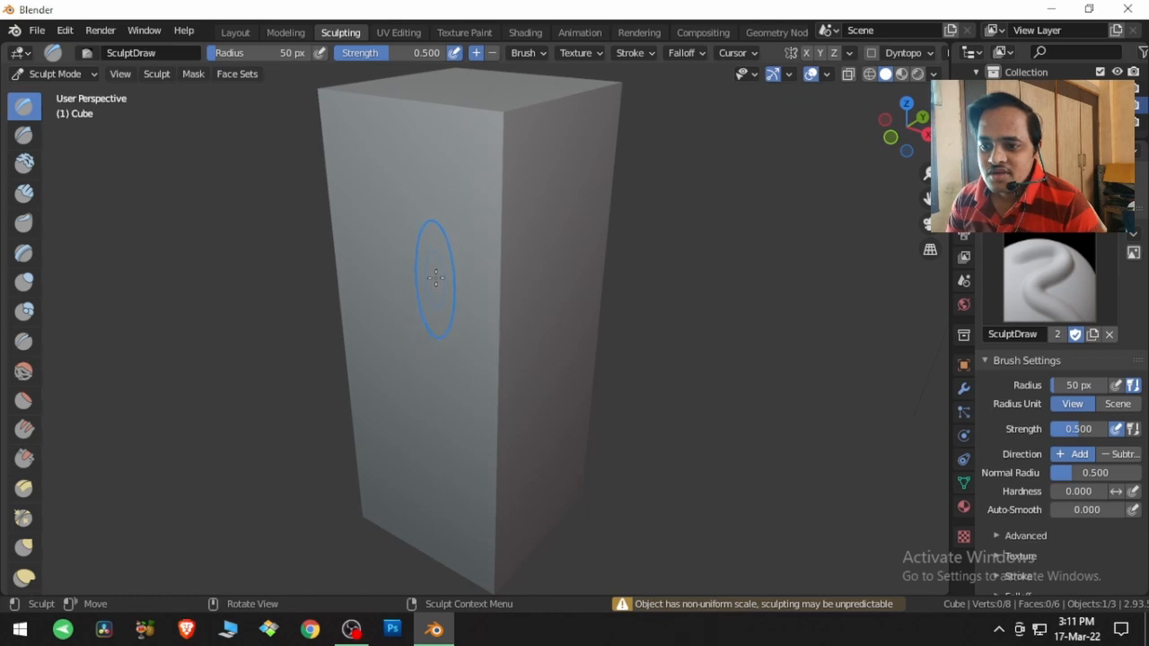
middle_drag(442, 258, 439, 320)
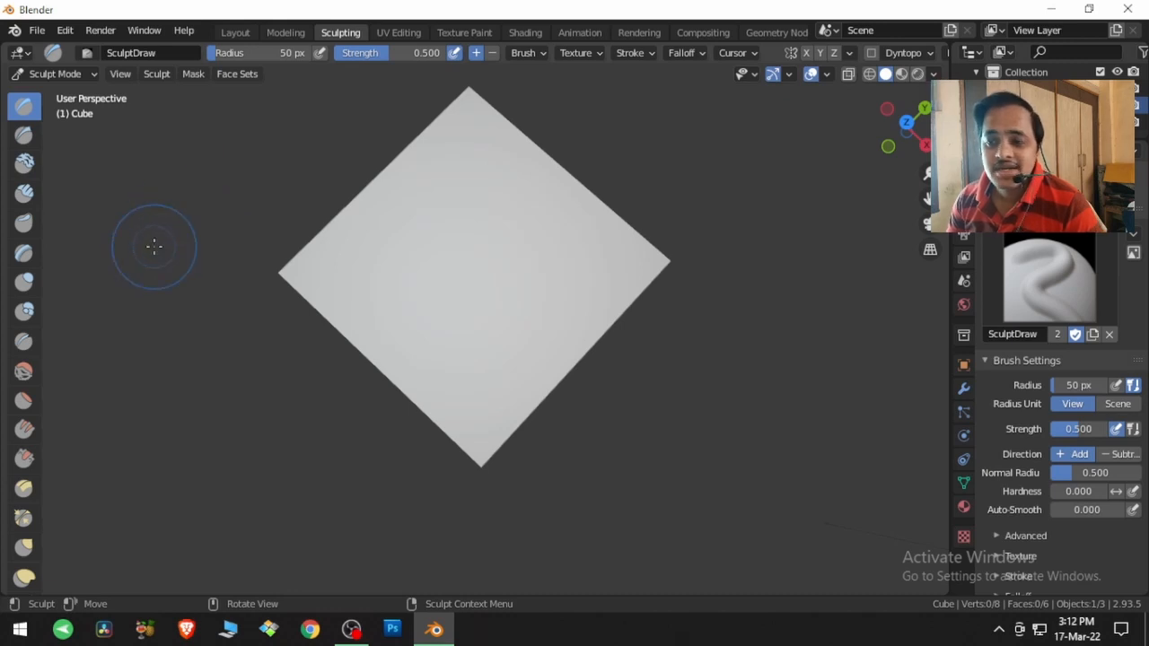
mouse_move(412, 260)
middle_down()
mouse_move(437, 275)
mouse_move(458, 228)
mouse_move(457, 192)
middle_up()
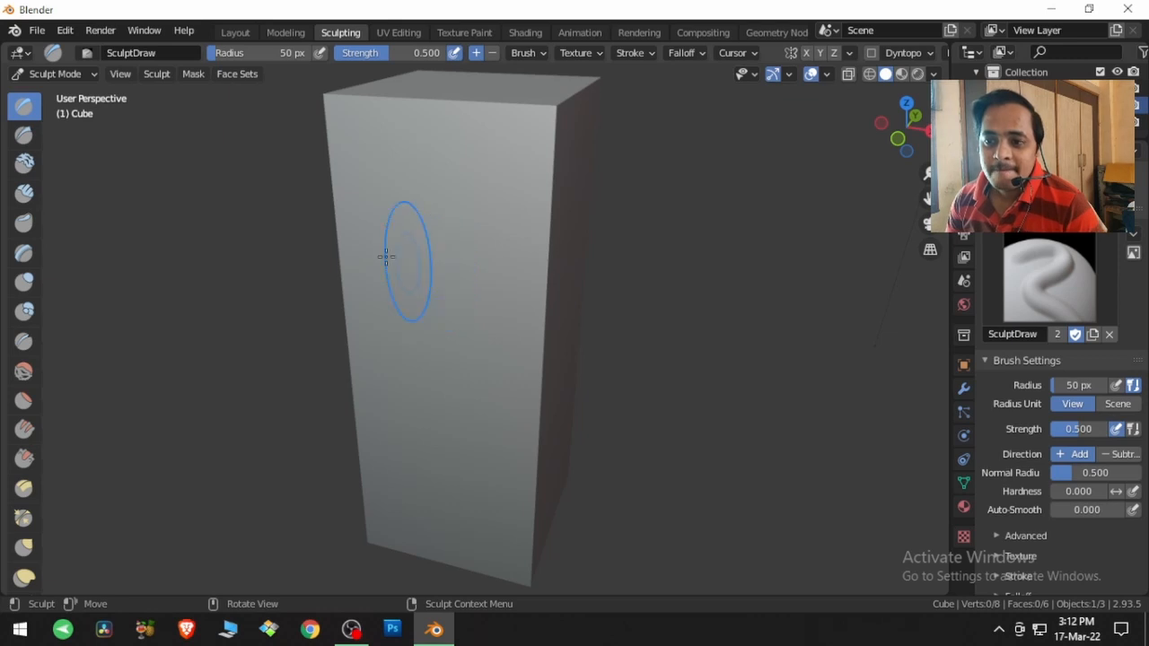
Apply all transforms to the block in Object Mode and return it to Sculpt Mode.
click(90, 74)
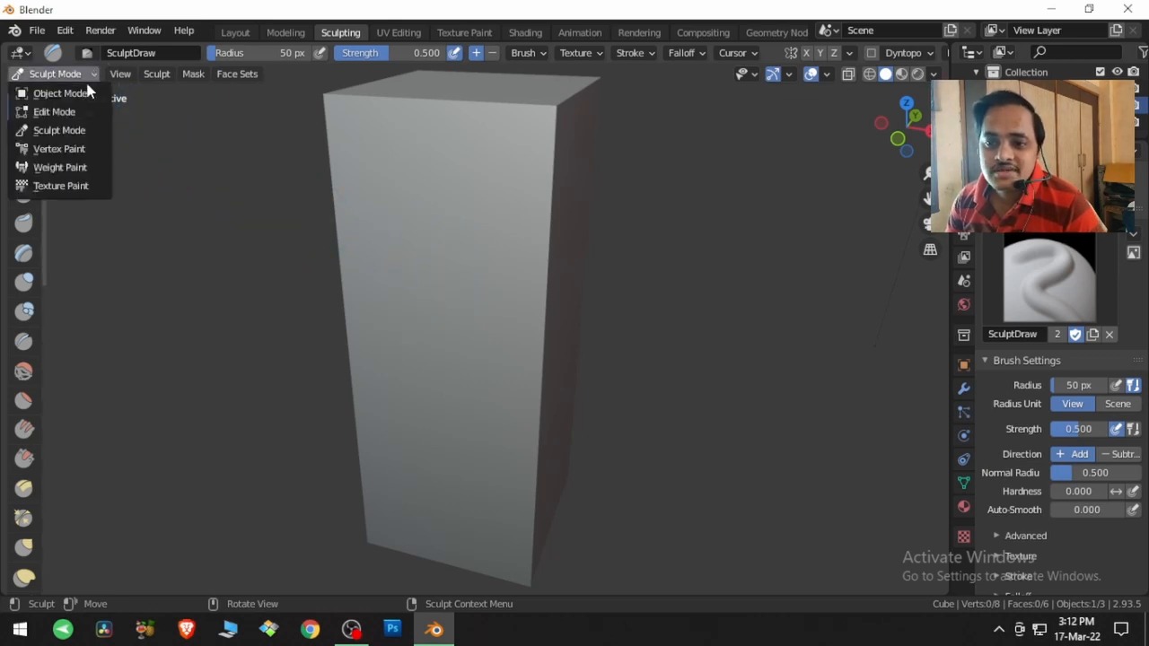
click(90, 93)
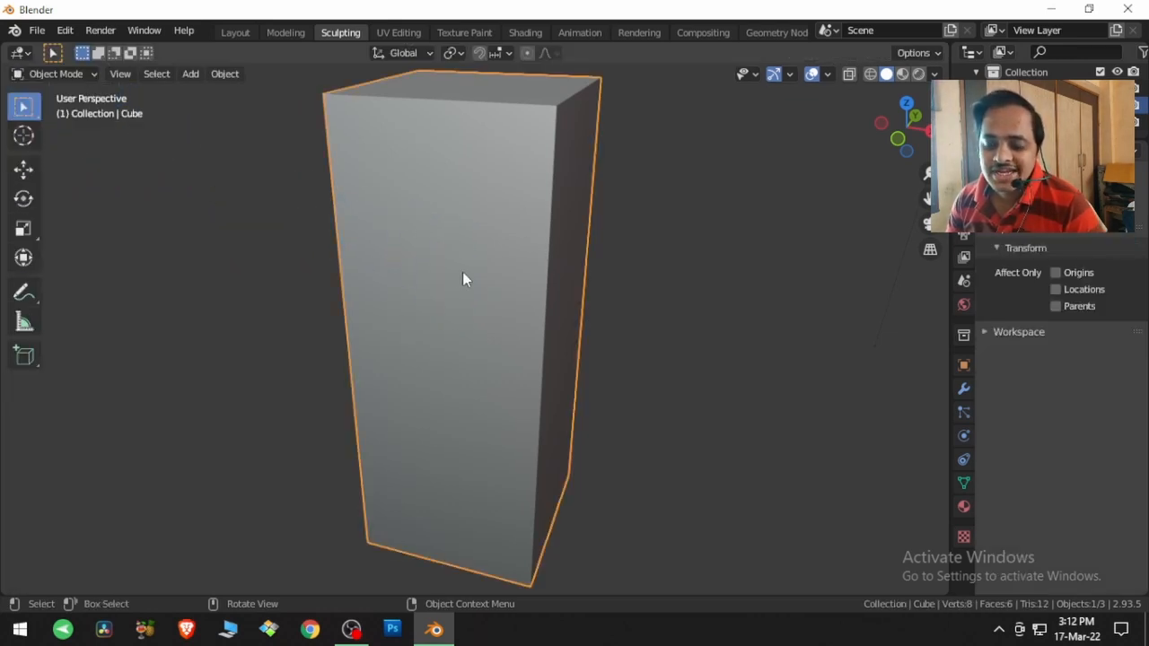
key(ctrl)
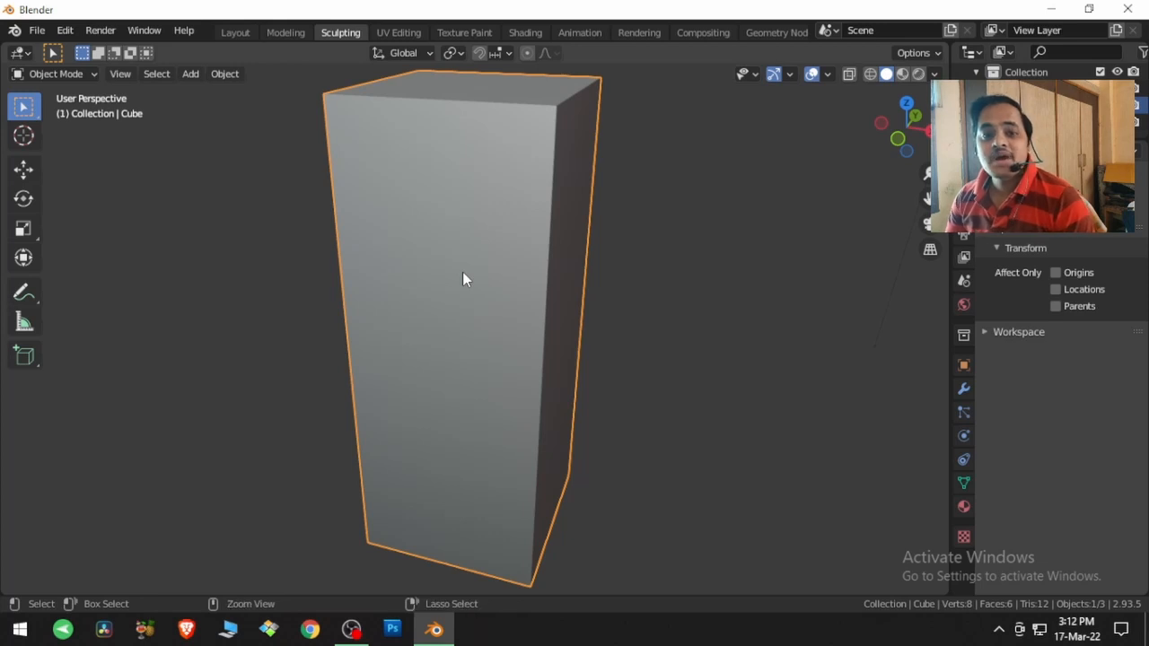
key(ctrl+a)
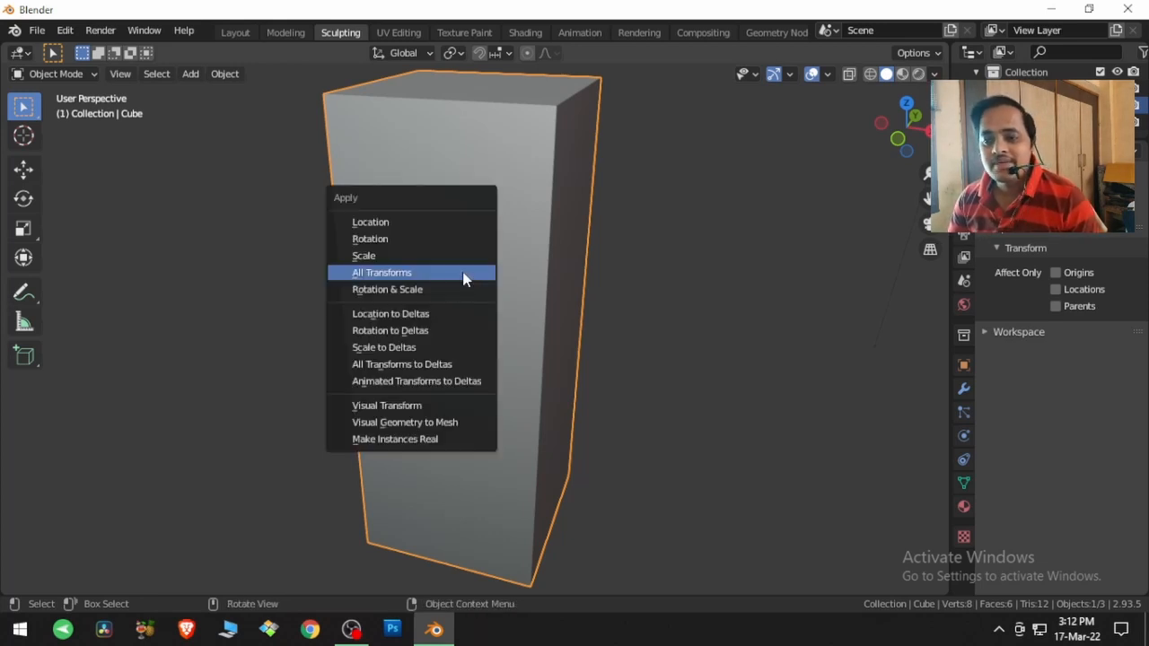
click(407, 273)
click(90, 75)
click(90, 131)
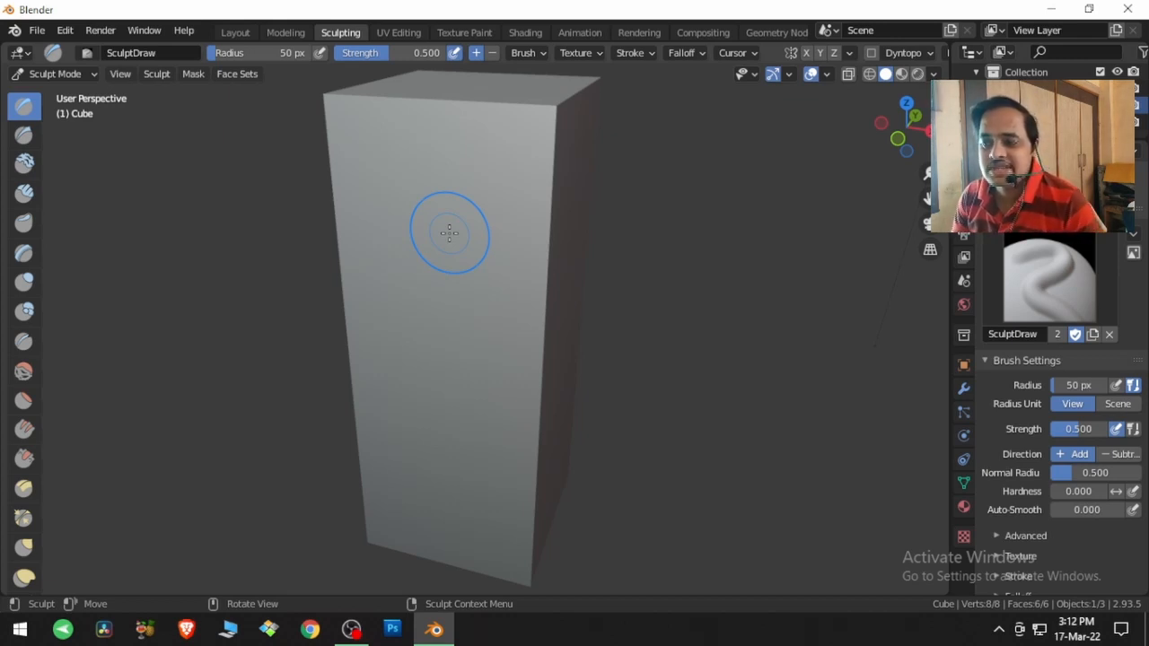
Try sculpting strokes on the block's large side face with the SculptDraw brush at 50 px radius and 0.500 strength.
scroll(830, 53, down, 5)
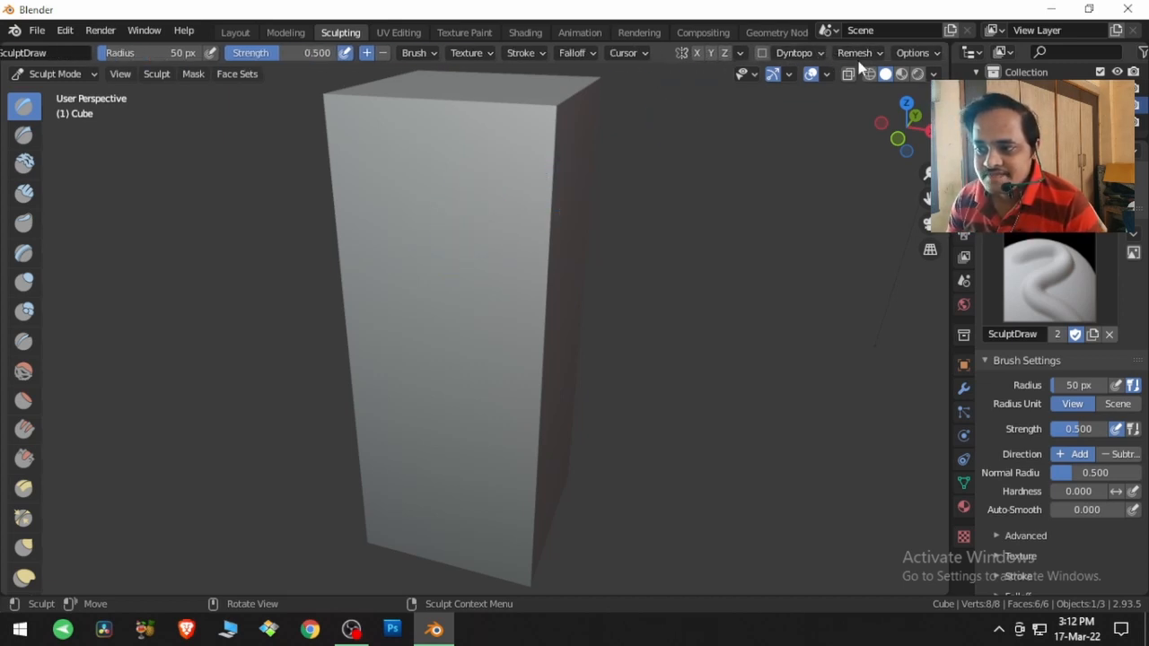
click(855, 54)
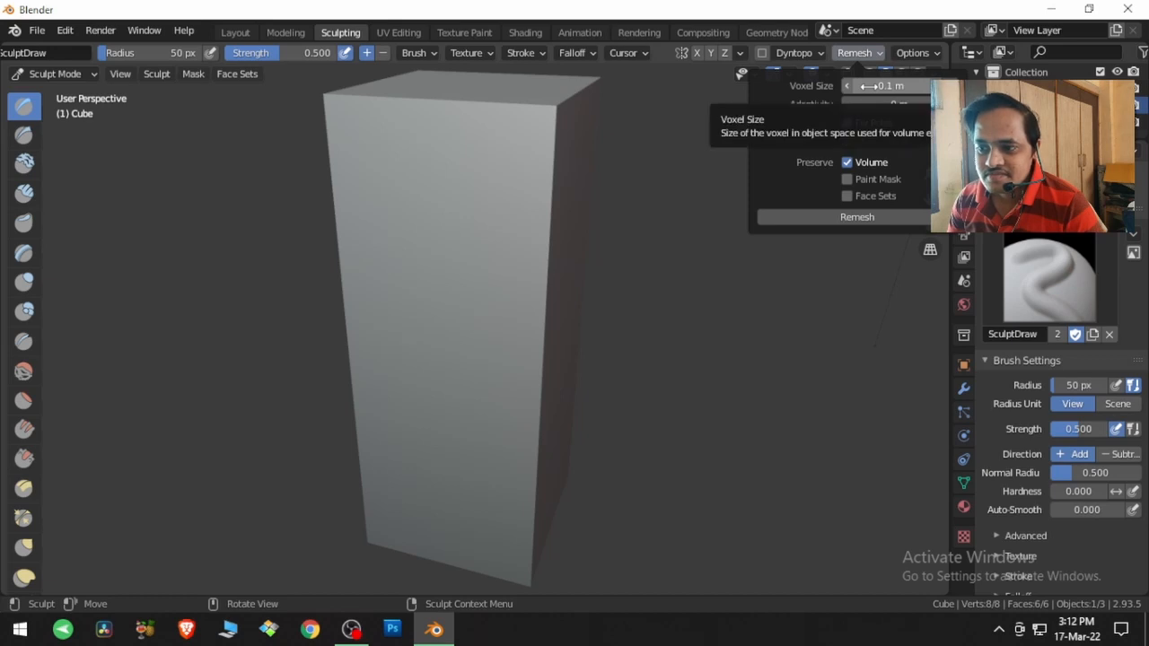
drag(456, 270, 428, 266)
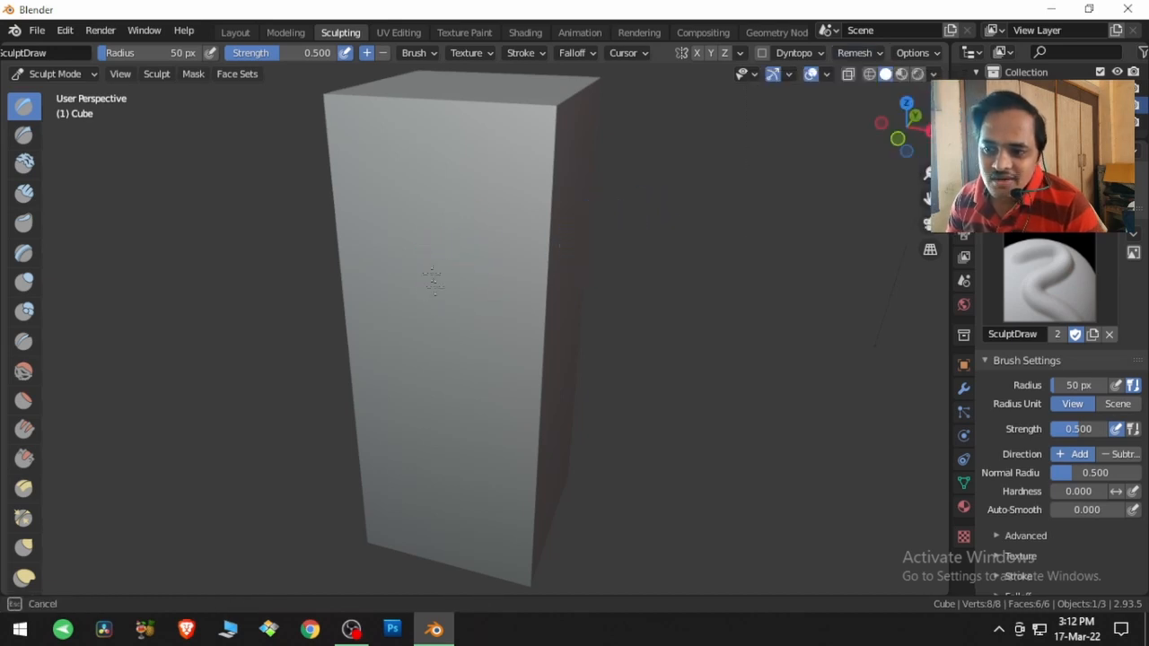
drag(441, 269, 441, 270)
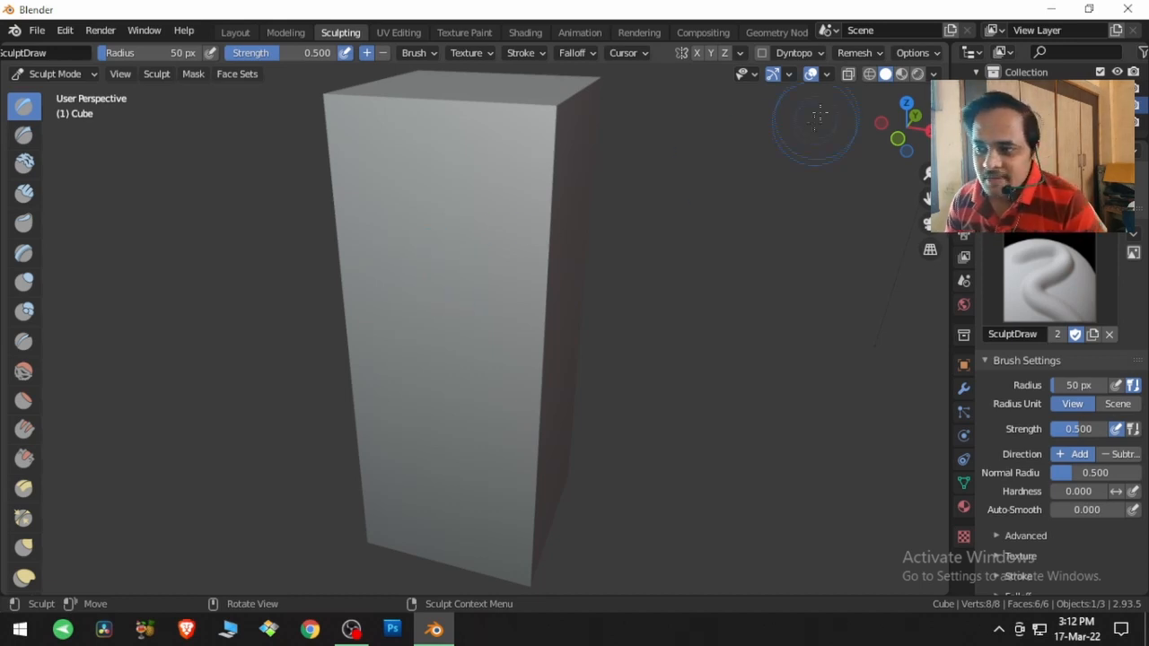
Turn on the wireframe overlay to show the block's mesh edges in the viewport.
click(857, 52)
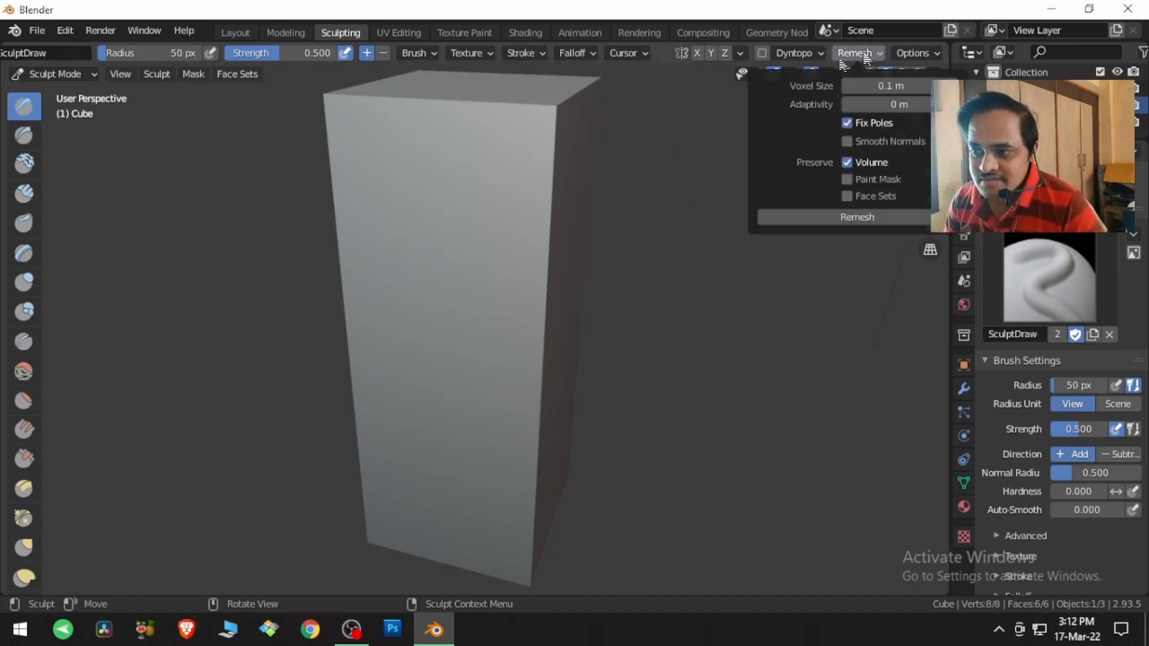
click(826, 74)
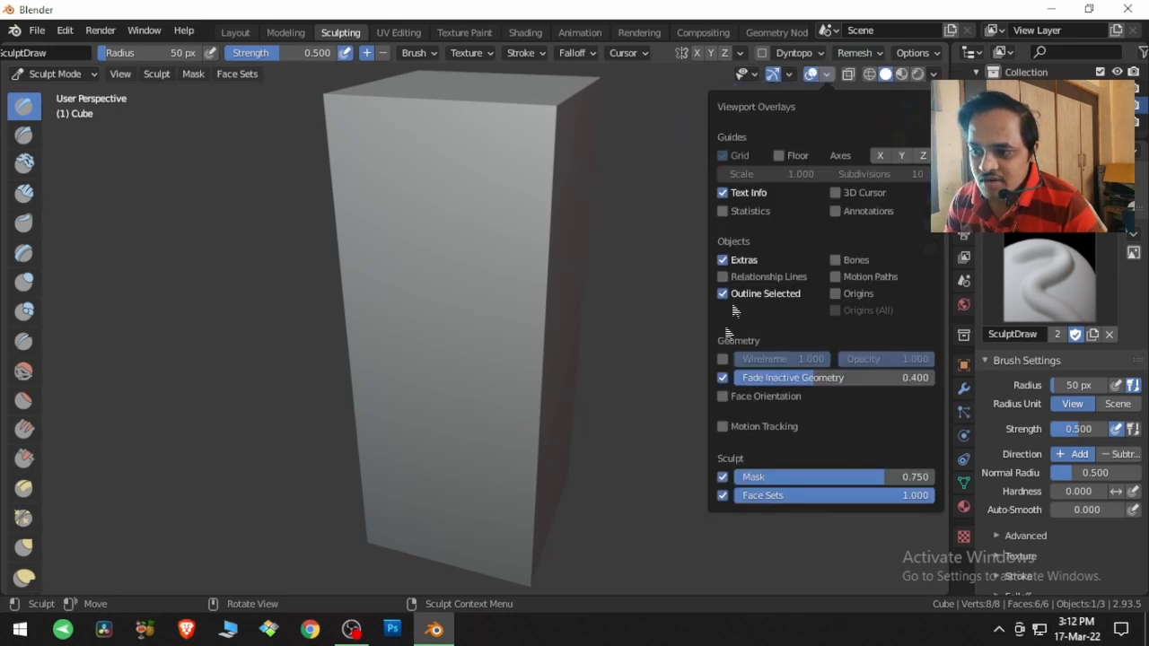
click(722, 359)
middle_drag(646, 350, 633, 387)
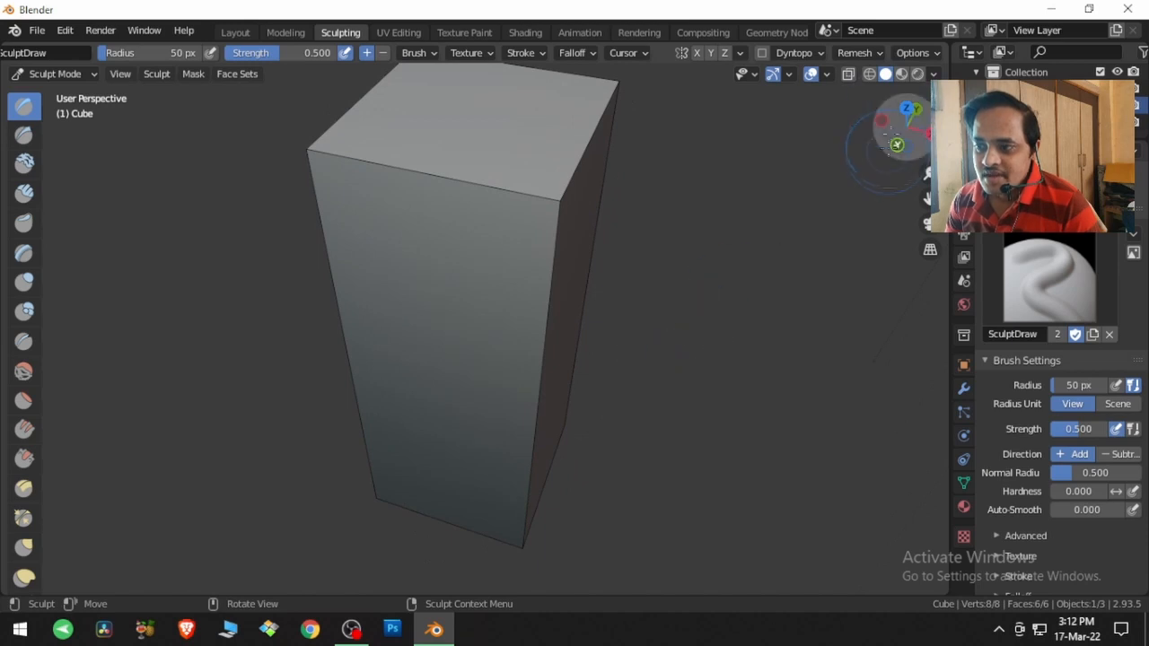
Remesh the block with a voxel size of 0.1 m.
click(876, 54)
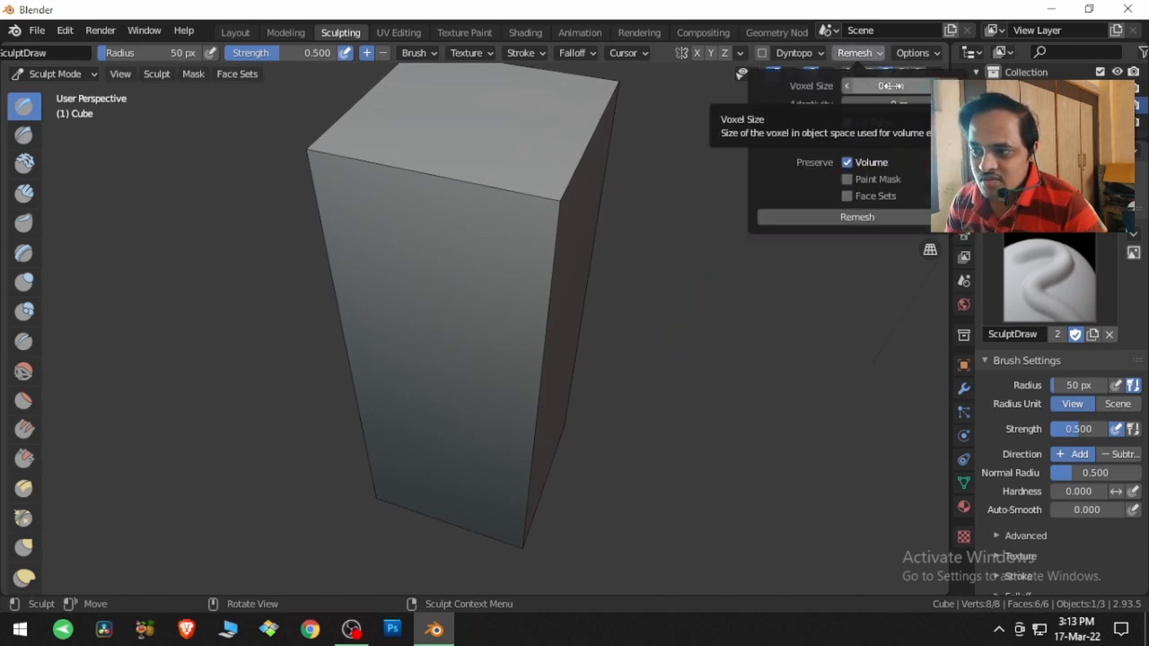
click(875, 219)
mouse_move(625, 299)
middle_down()
mouse_move(585, 290)
mouse_move(575, 256)
middle_up()
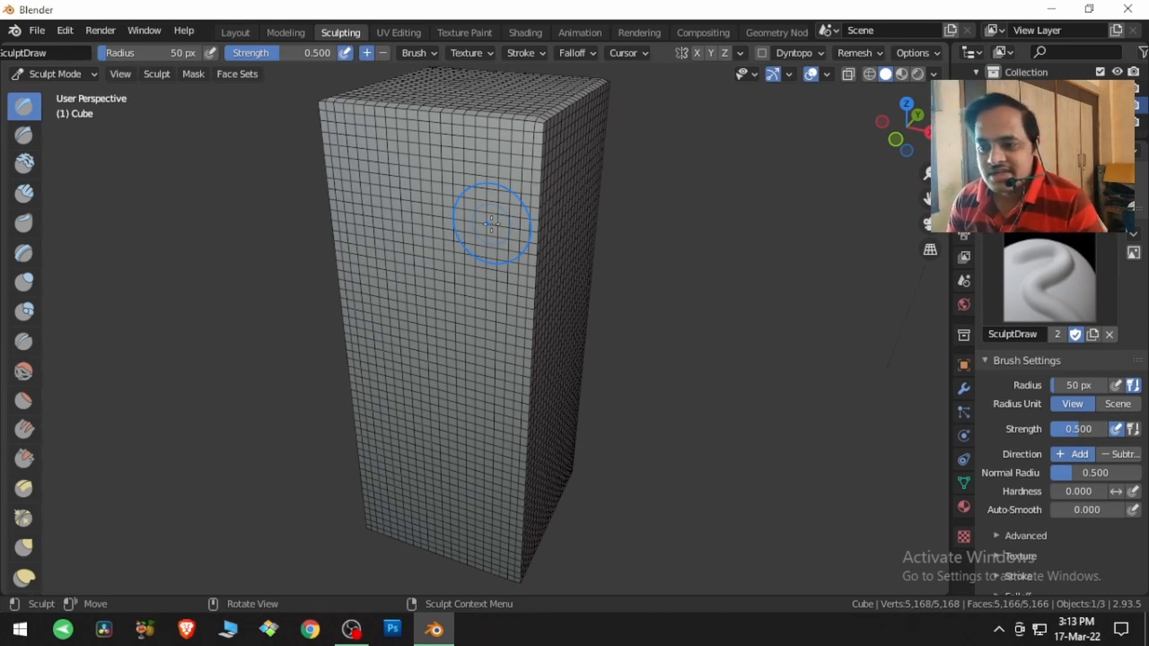
Sculpt raised test strokes on two adjacent side faces of the remeshed block with SculptDraw and smooth part of them.
mouse_move(463, 220)
mouse_down()
mouse_move(444, 314)
mouse_move(384, 328)
mouse_move(435, 364)
mouse_move(458, 323)
mouse_move(488, 333)
mouse_up()
middle_drag(539, 336, 393, 346)
mouse_move(503, 332)
mouse_down()
mouse_move(489, 306)
mouse_move(480, 314)
mouse_move(525, 300)
mouse_move(500, 324)
mouse_move(520, 328)
mouse_move(530, 298)
mouse_move(514, 304)
mouse_move(534, 301)
mouse_move(538, 323)
mouse_move(522, 332)
mouse_move(511, 305)
mouse_move(527, 285)
mouse_move(529, 296)
mouse_move(525, 266)
mouse_up()
middle_drag(525, 270, 570, 288)
mouse_move(567, 282)
shift+mouse_down()
mouse_move(587, 293)
mouse_move(531, 276)
shift+mouse_up()
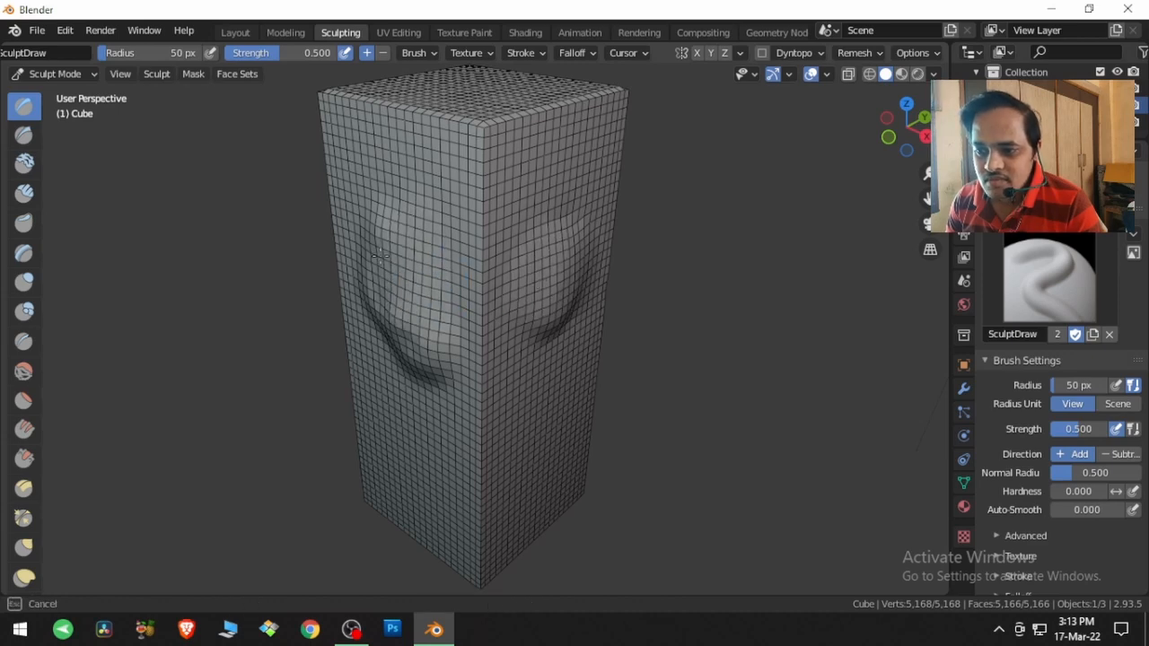
middle_drag(372, 269, 445, 302)
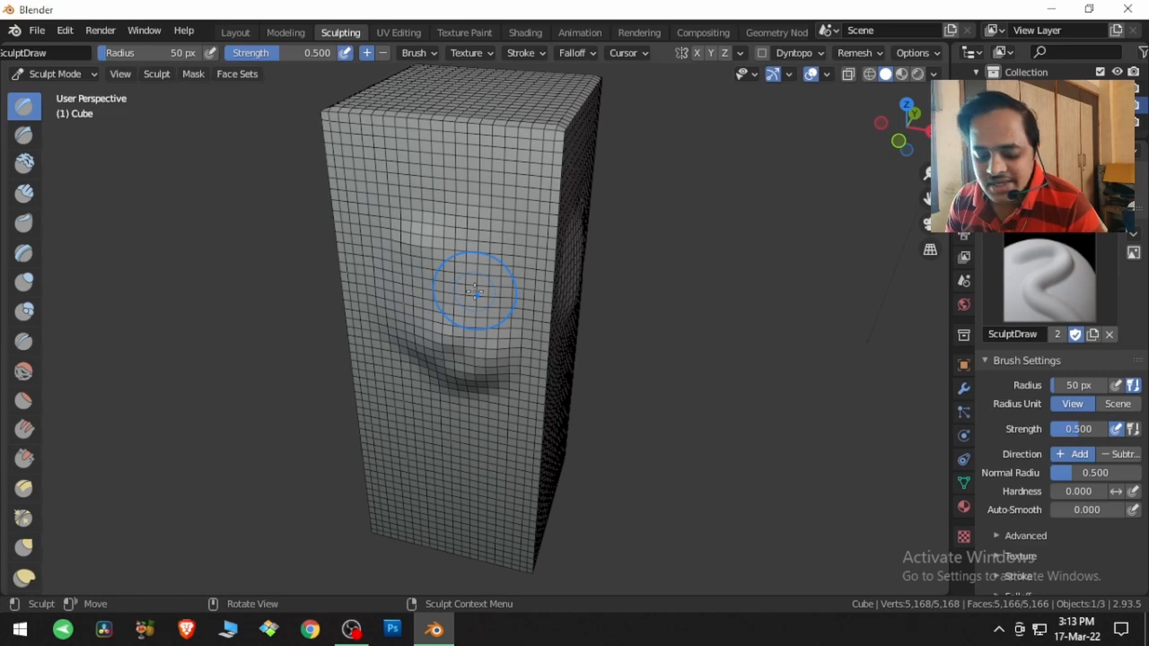
Undo the sculpted test strokes and the voxel remesh on the block.
ctrl+click(474, 290)
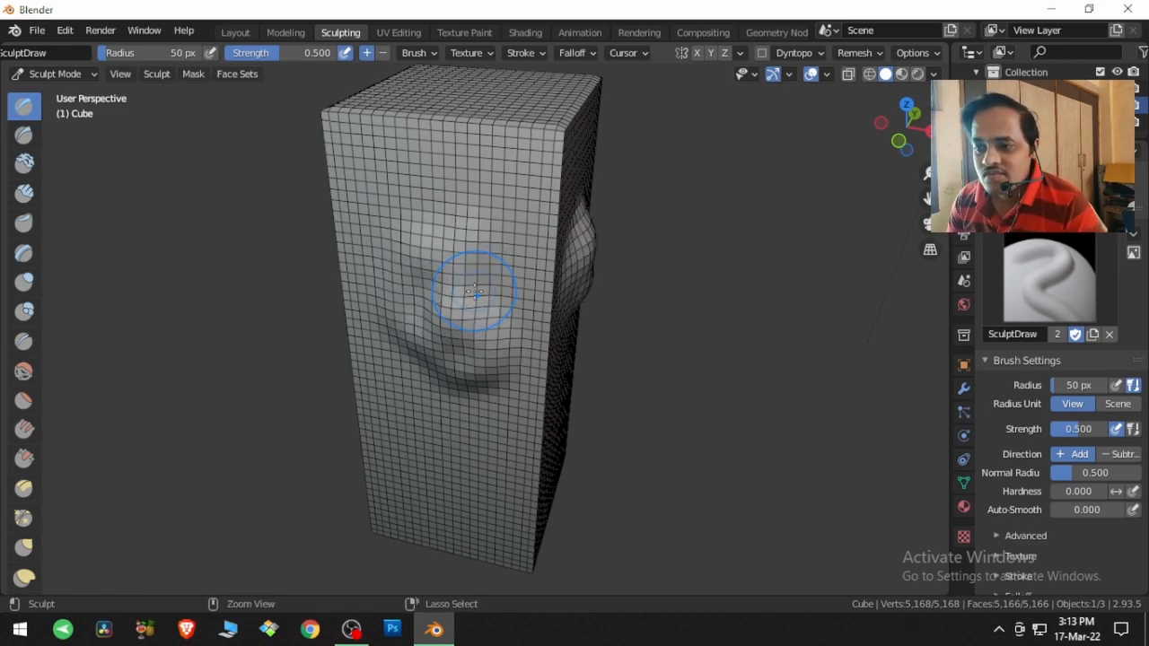
key(ctrl+z)
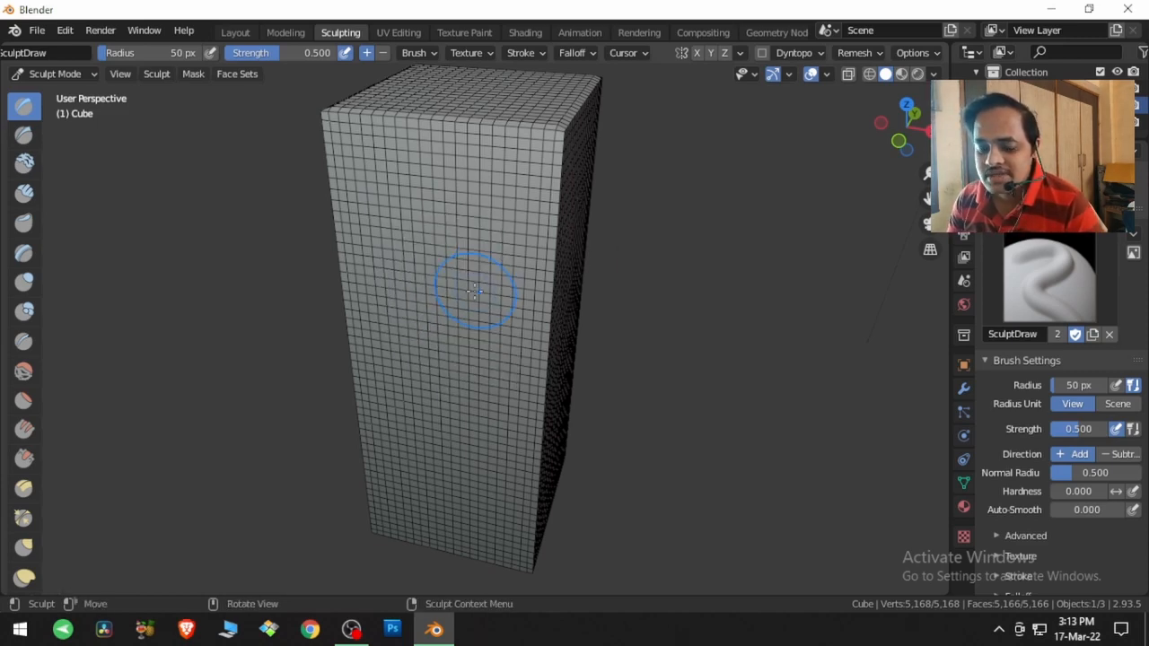
key(ctrl+z)
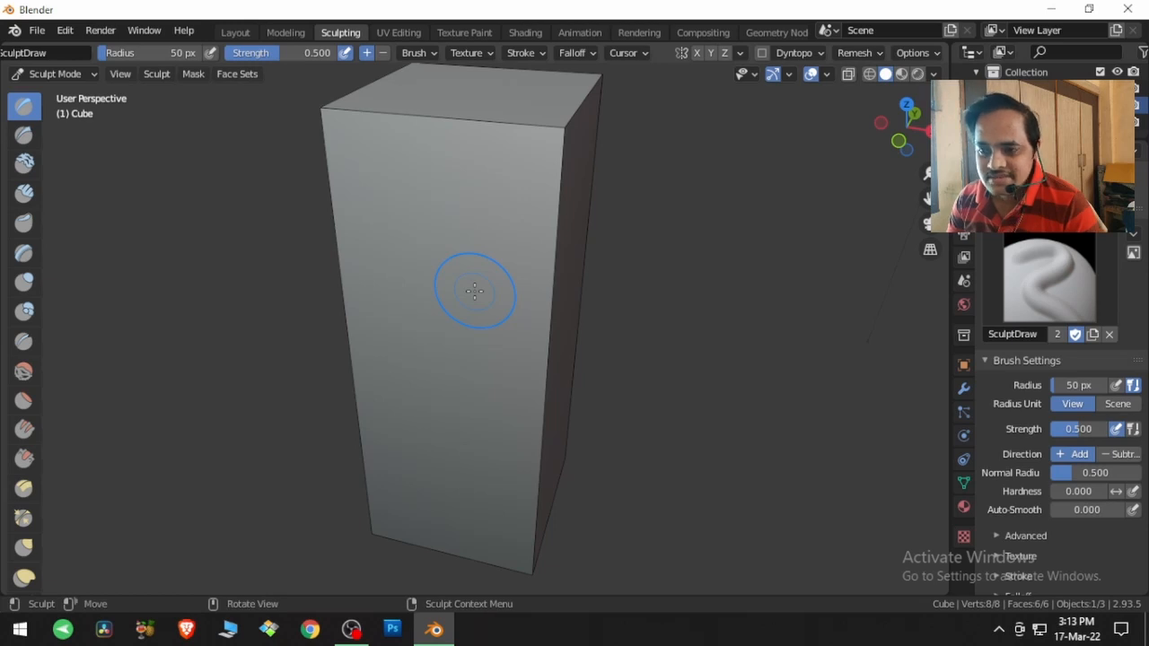
Duplicate the block in Object Mode and place the copy beside the original, slightly higher.
scroll(475, 291, down, 1)
shift+middle_drag(475, 291, 458, 321)
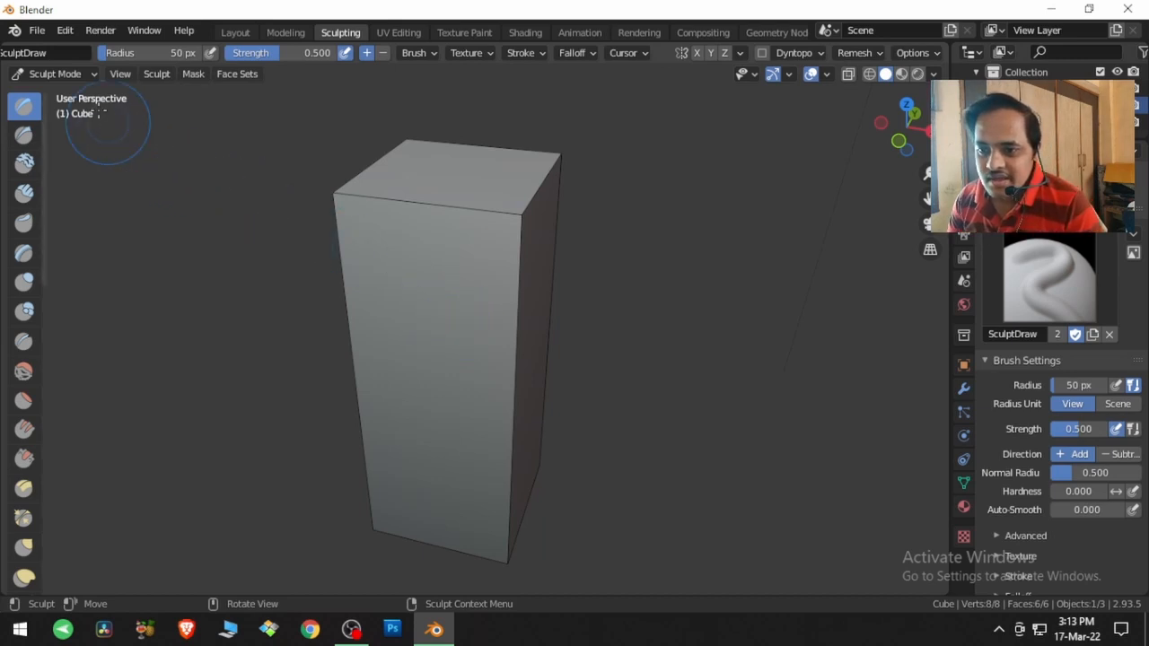
click(64, 75)
click(63, 93)
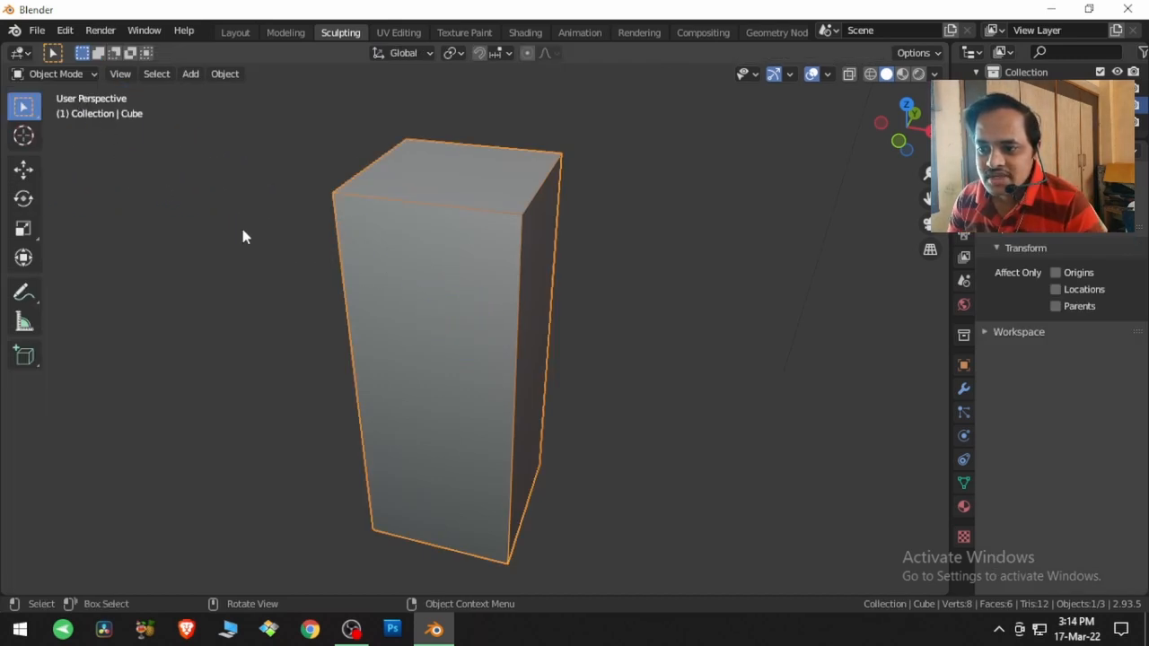
key(shift+d)
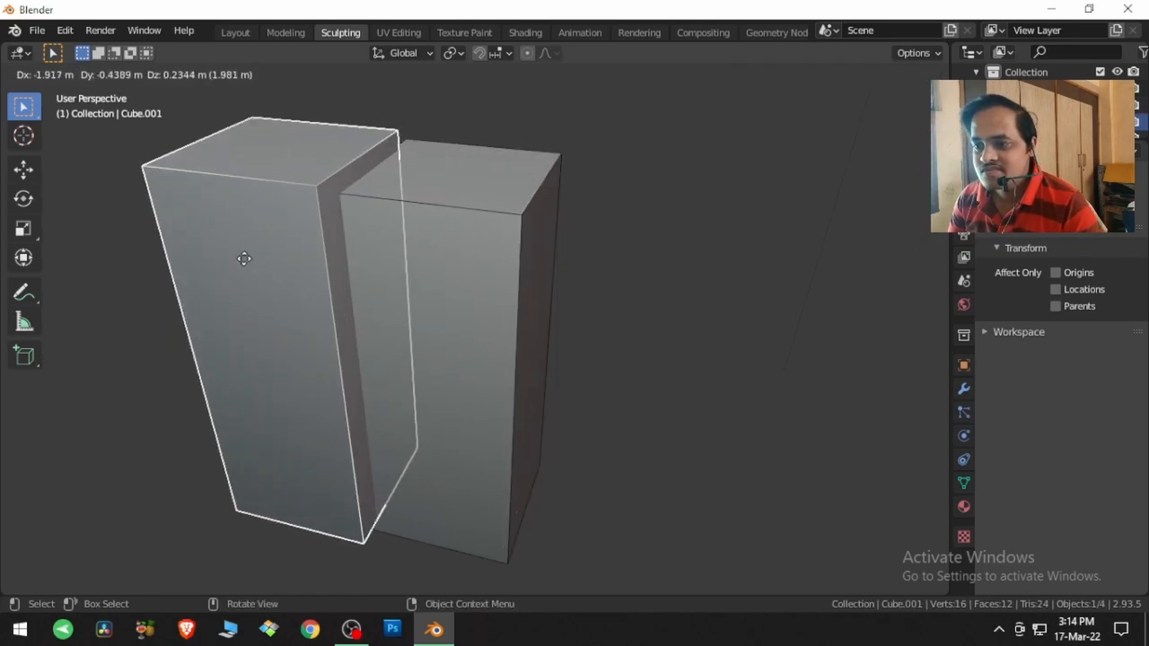
click(244, 228)
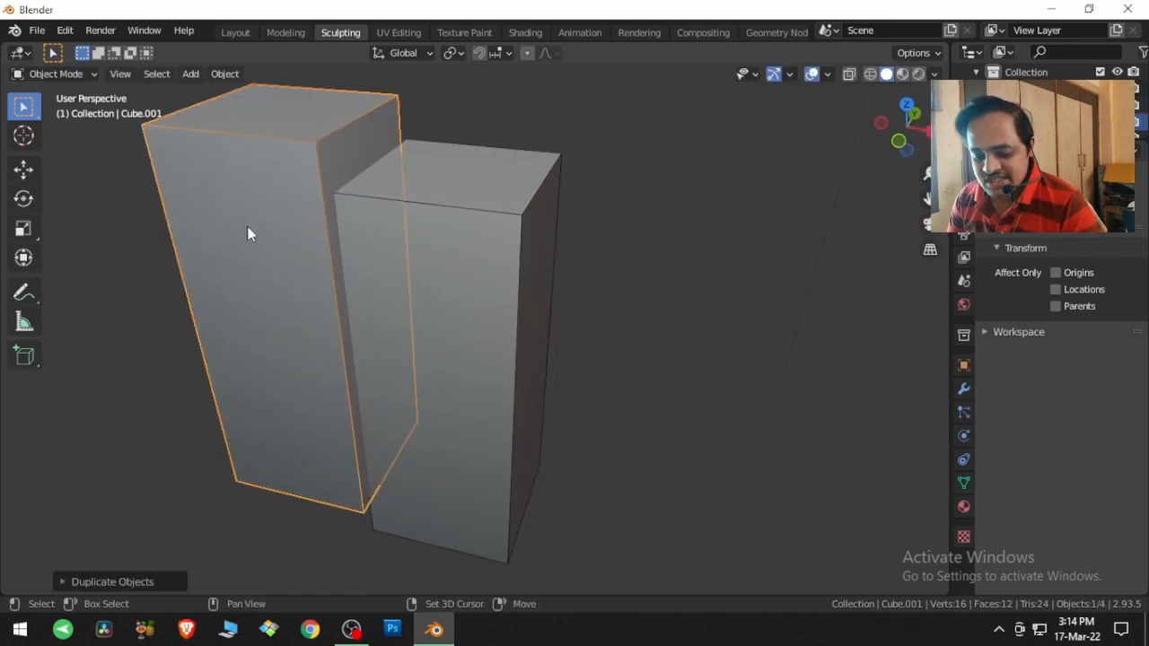
Duplicate the taller block to the other side behind the original, and join all three blocks into one object.
key(shift+d)
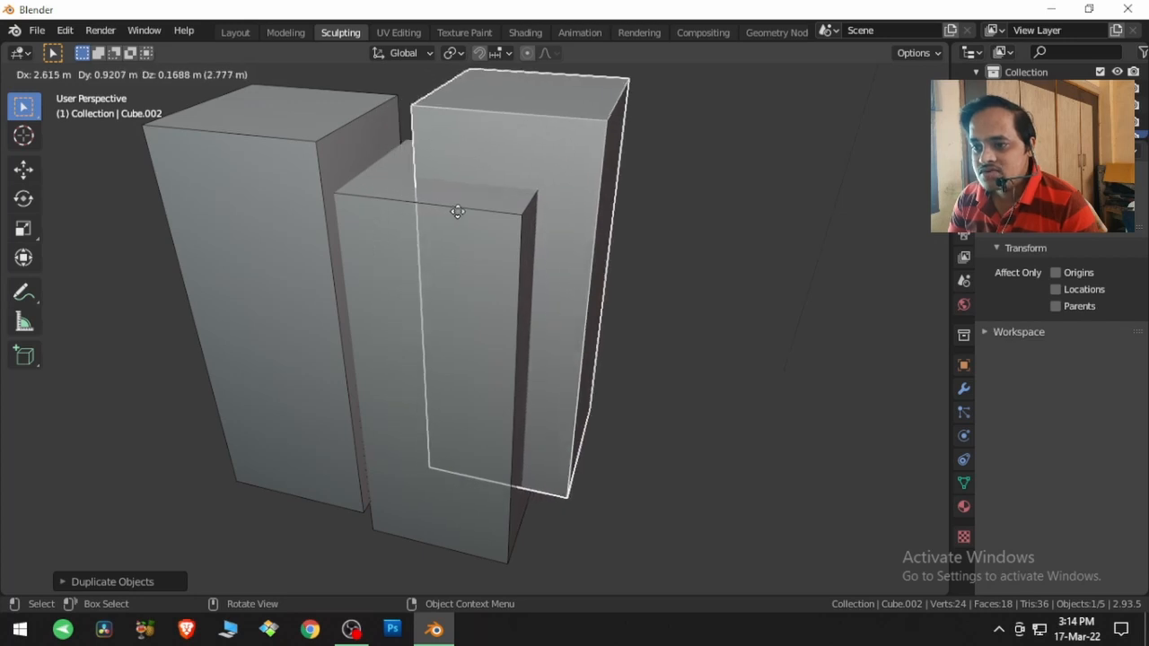
click(457, 240)
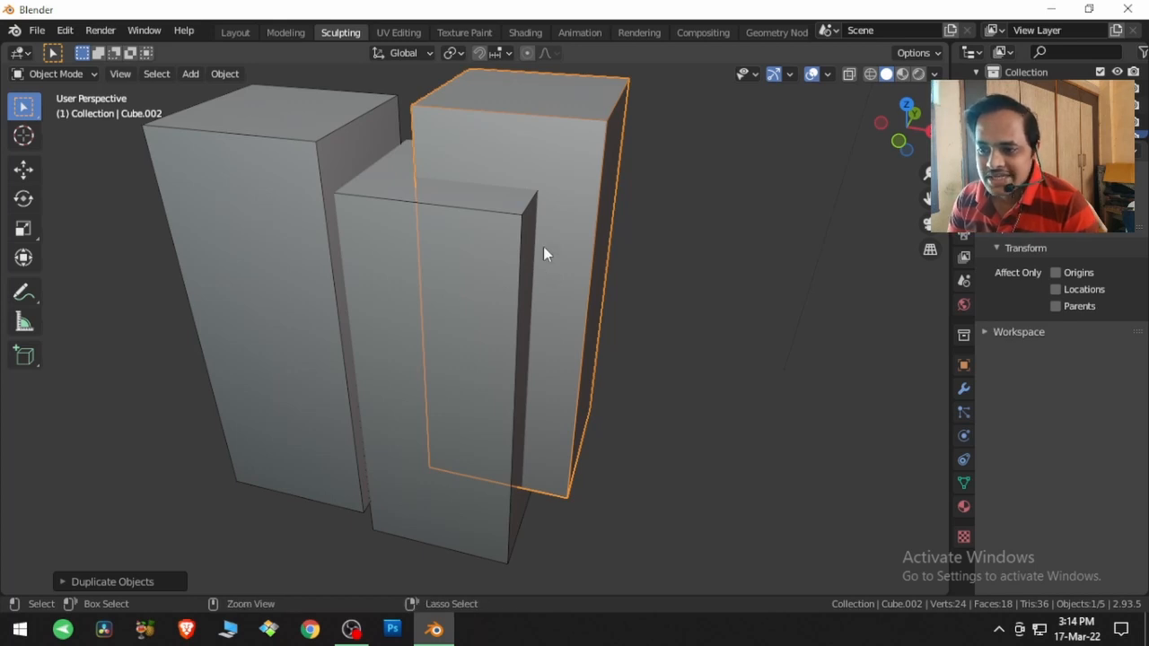
shift+click(261, 203)
shift+click(464, 363)
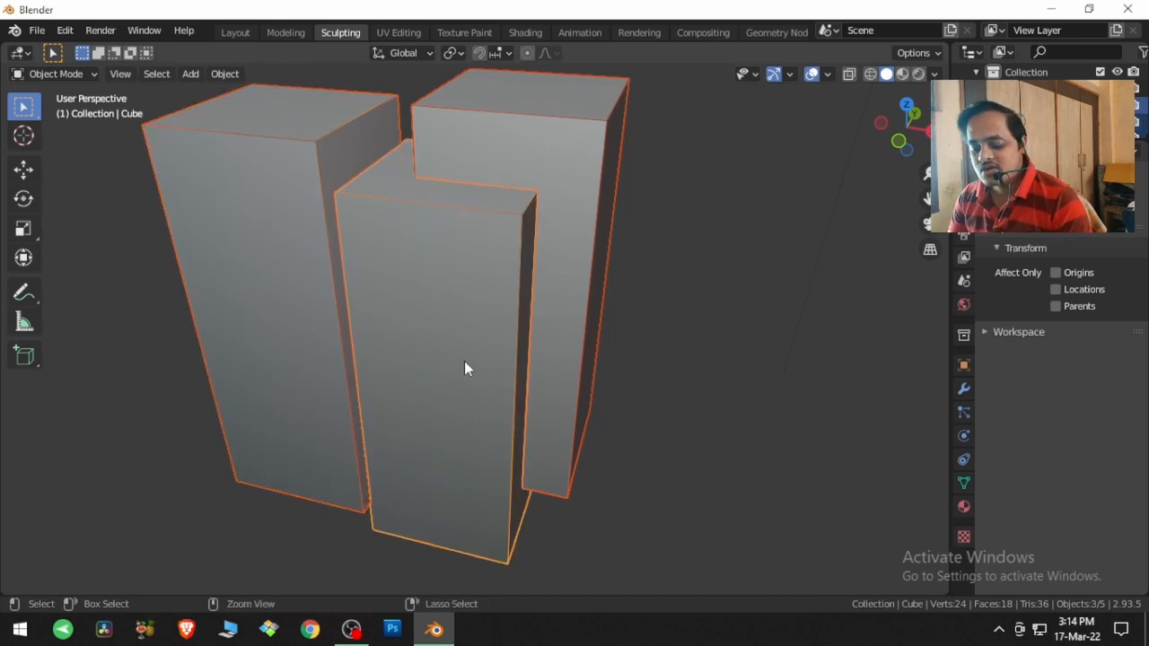
key(ctrl+j)
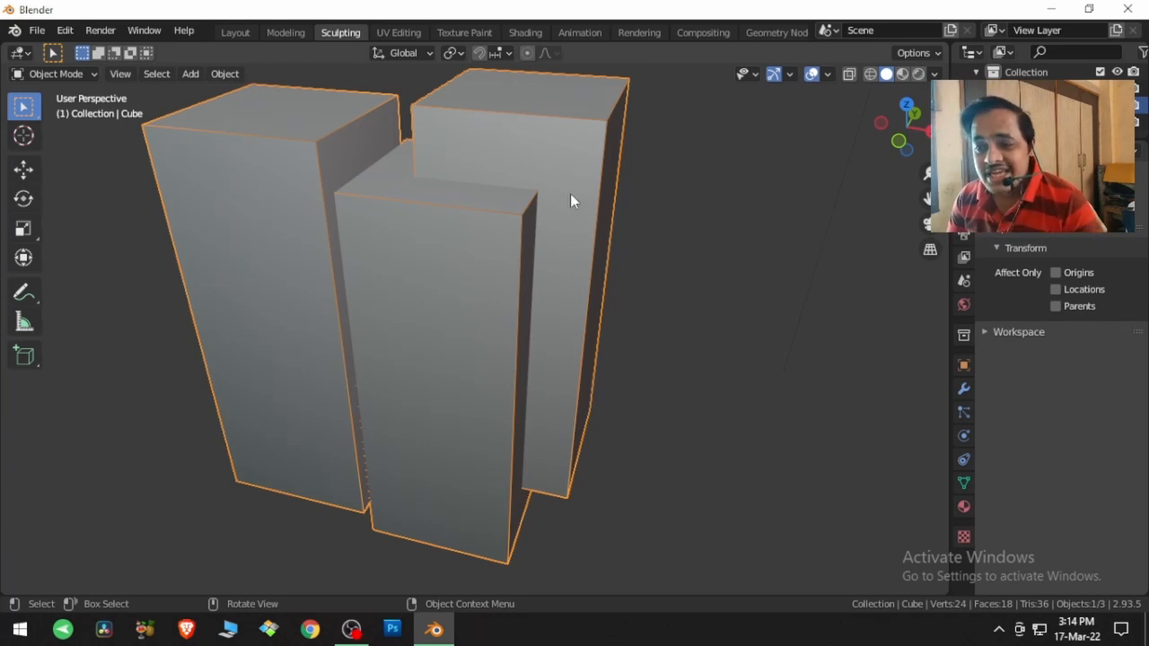
click(675, 266)
click(587, 251)
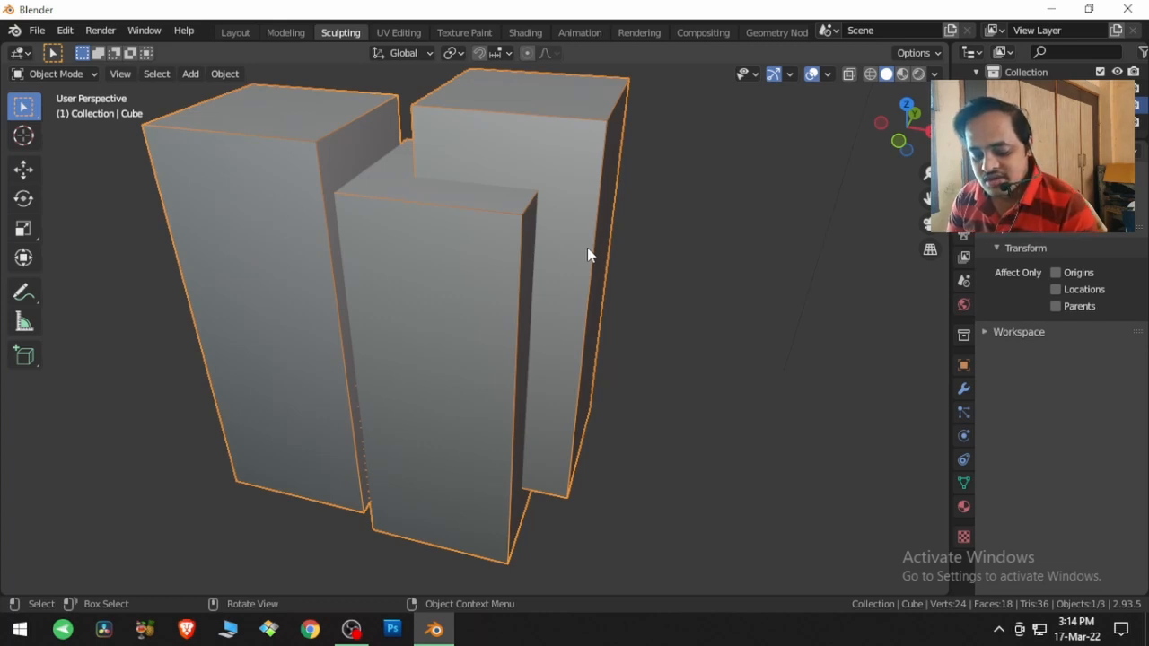
Try moving a top corner vertex and the front face of the rear block in Edit Mode, cancelling both moves.
key(Tab)
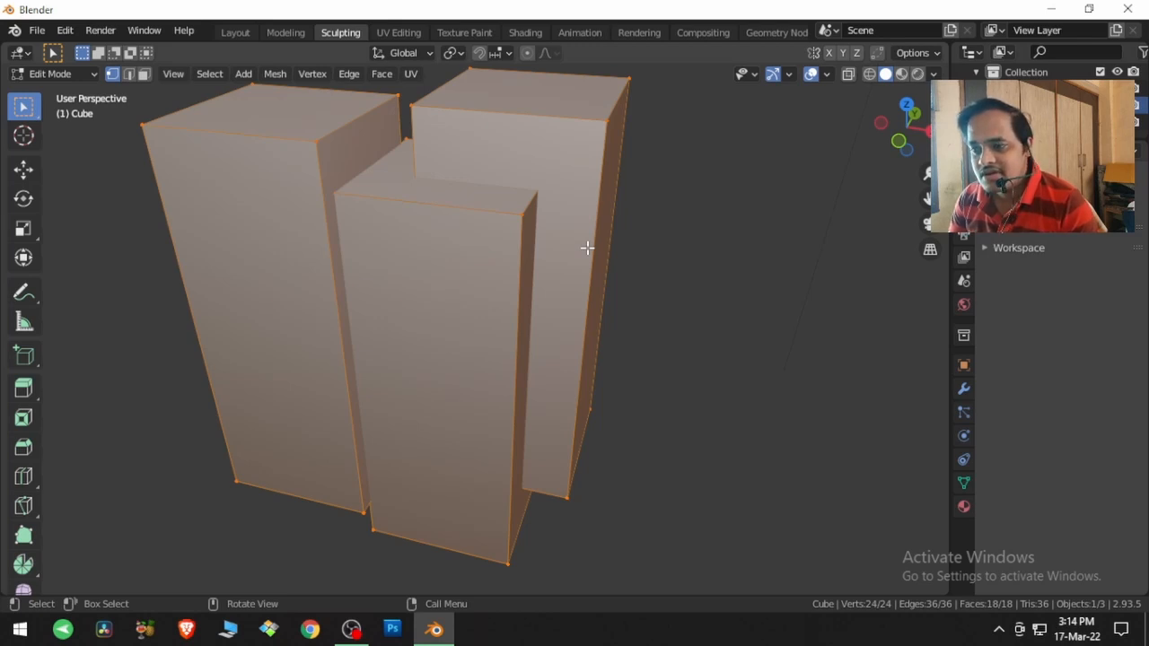
click(606, 128)
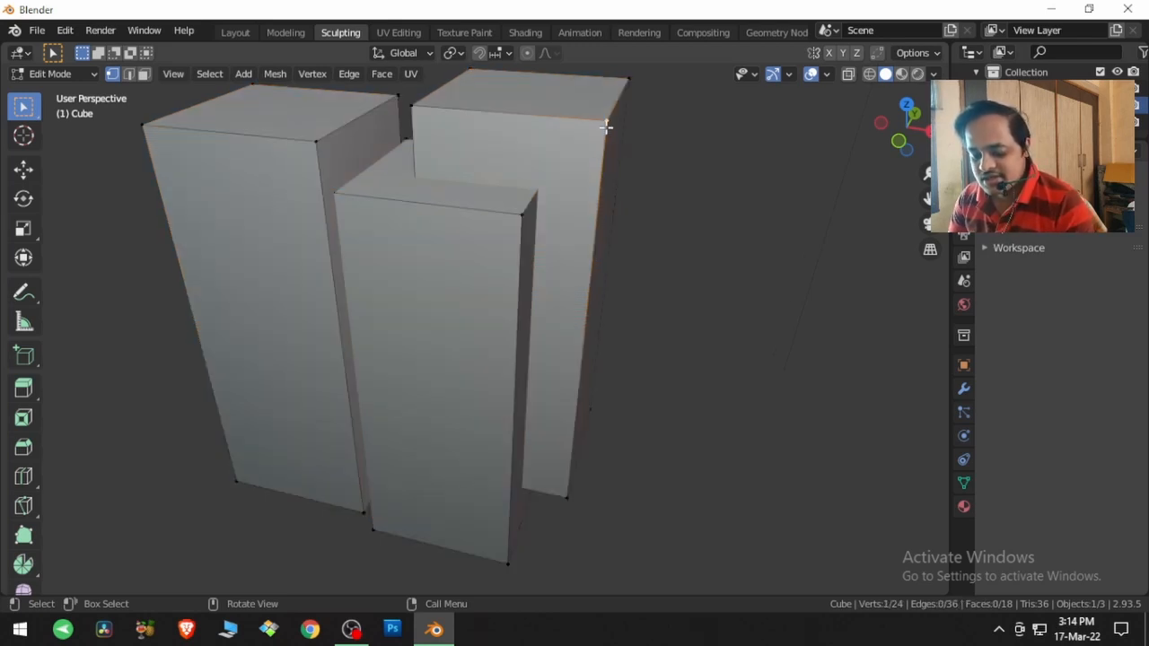
key(g)
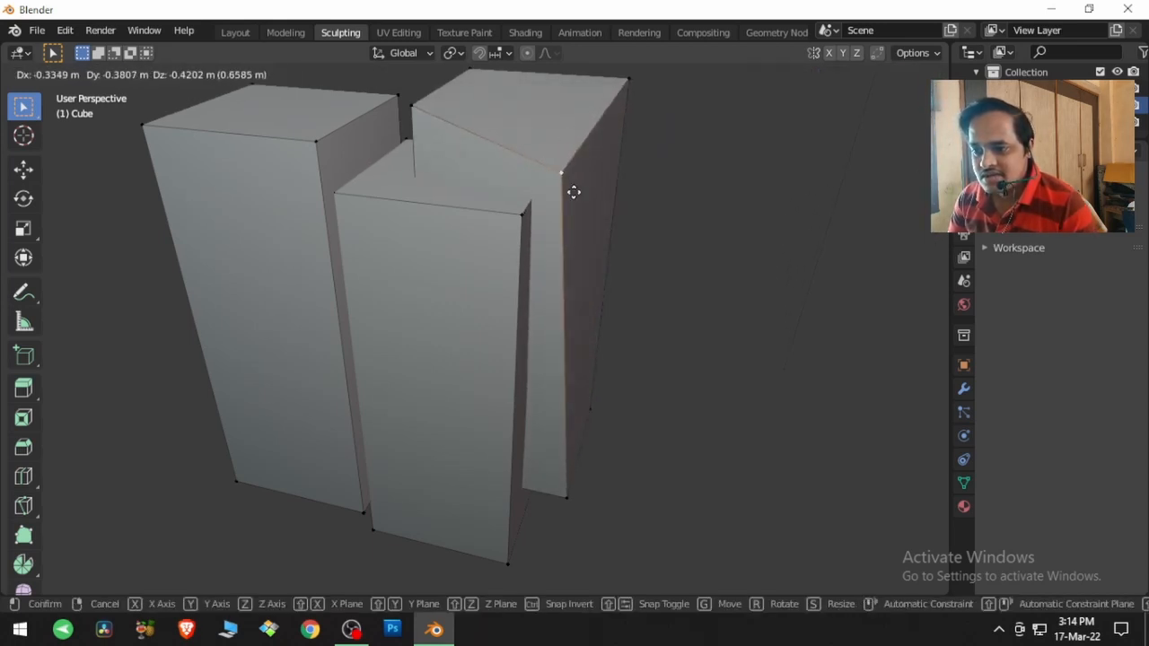
right_click(644, 153)
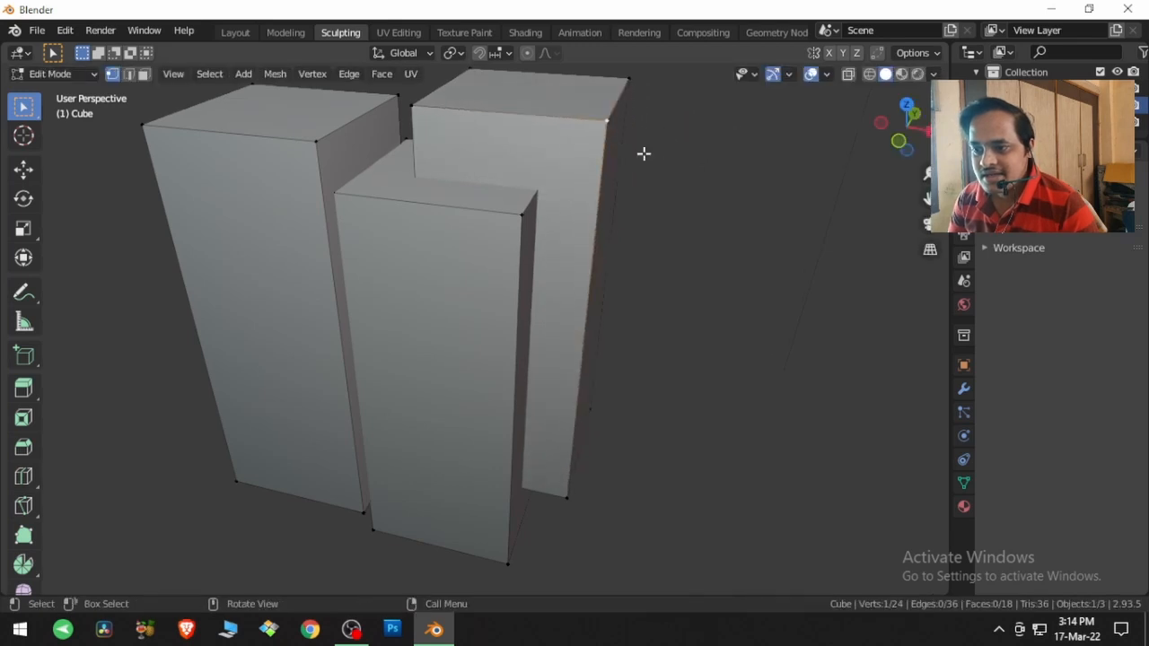
key(3)
click(567, 190)
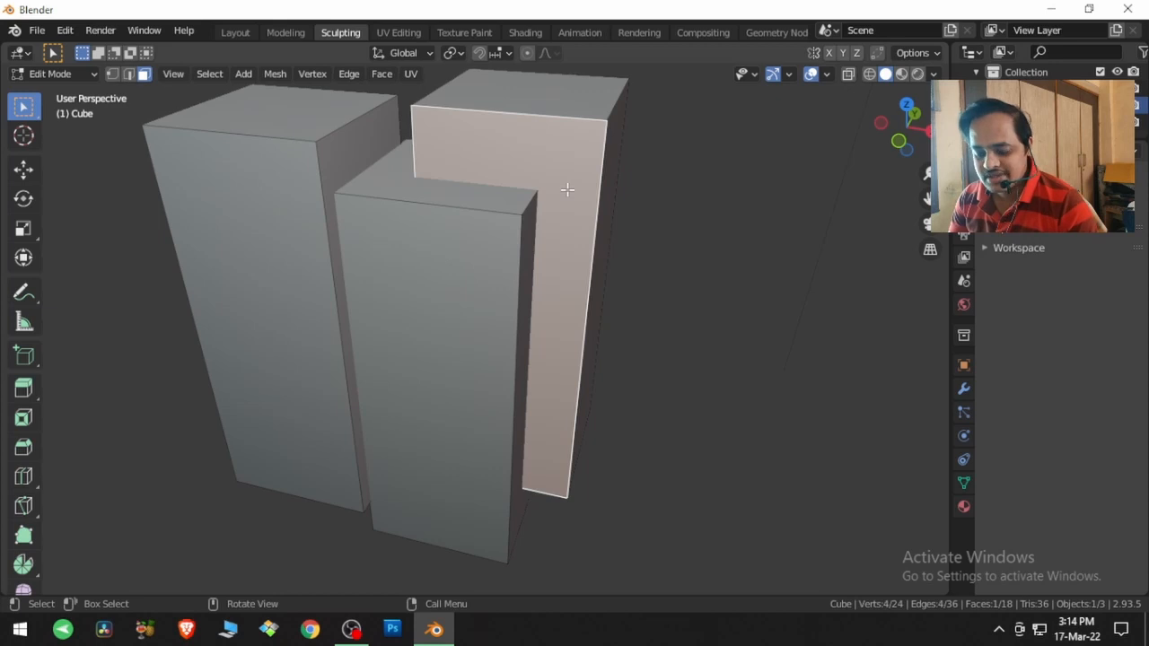
key(g)
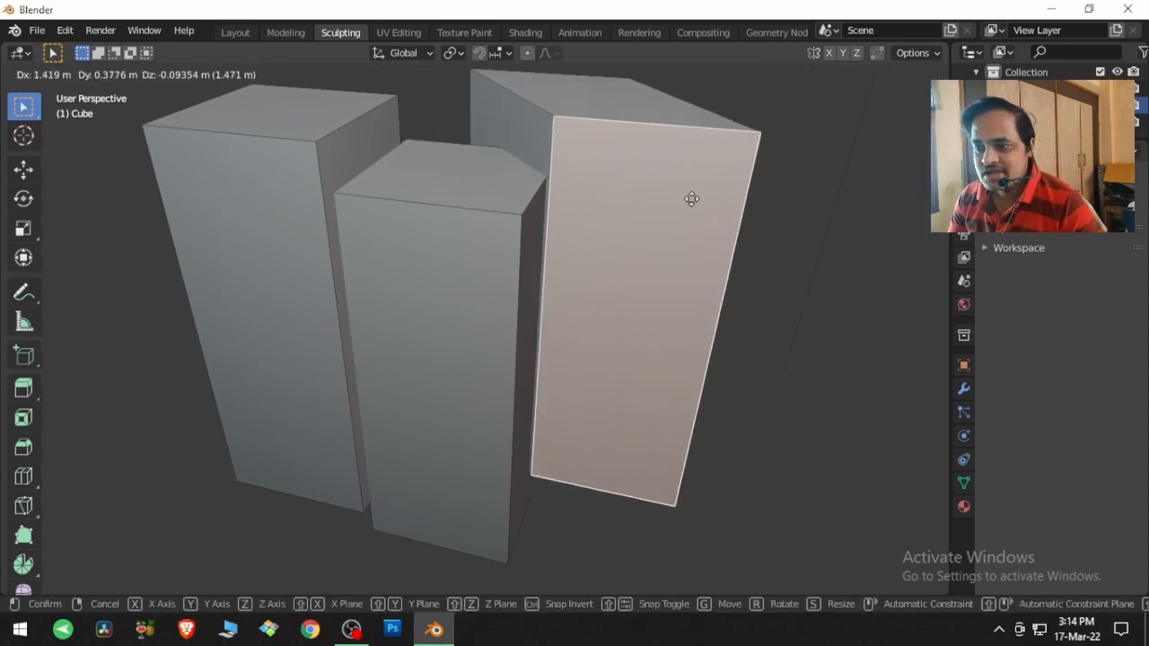
right_click(635, 198)
right_click(594, 199)
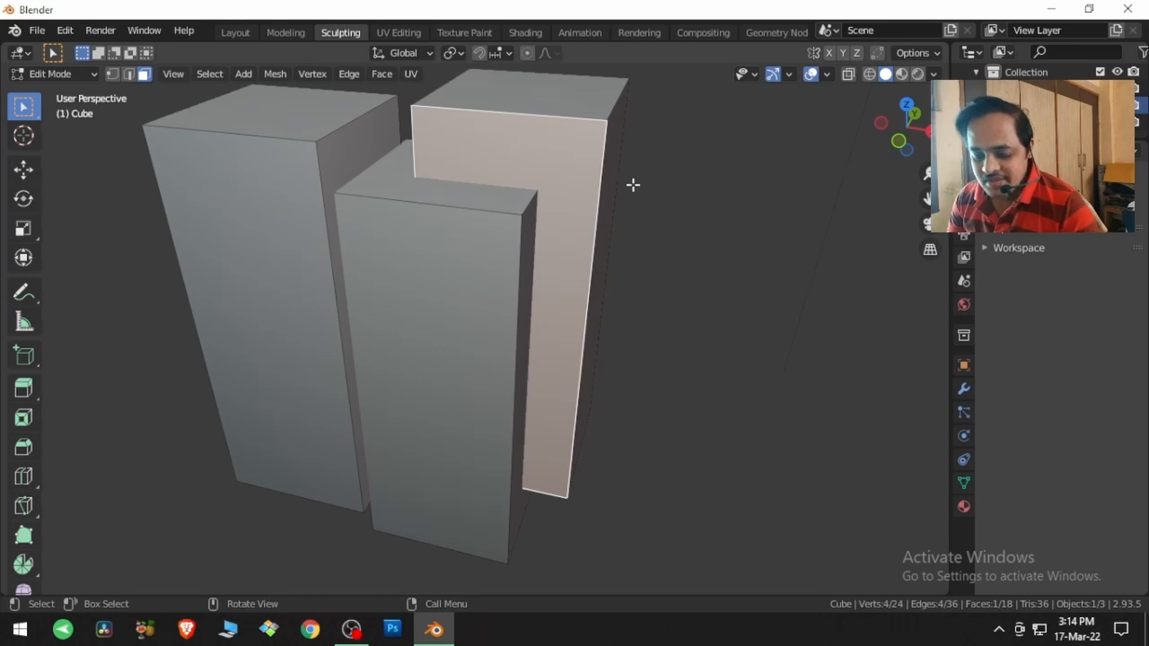
key(Tab)
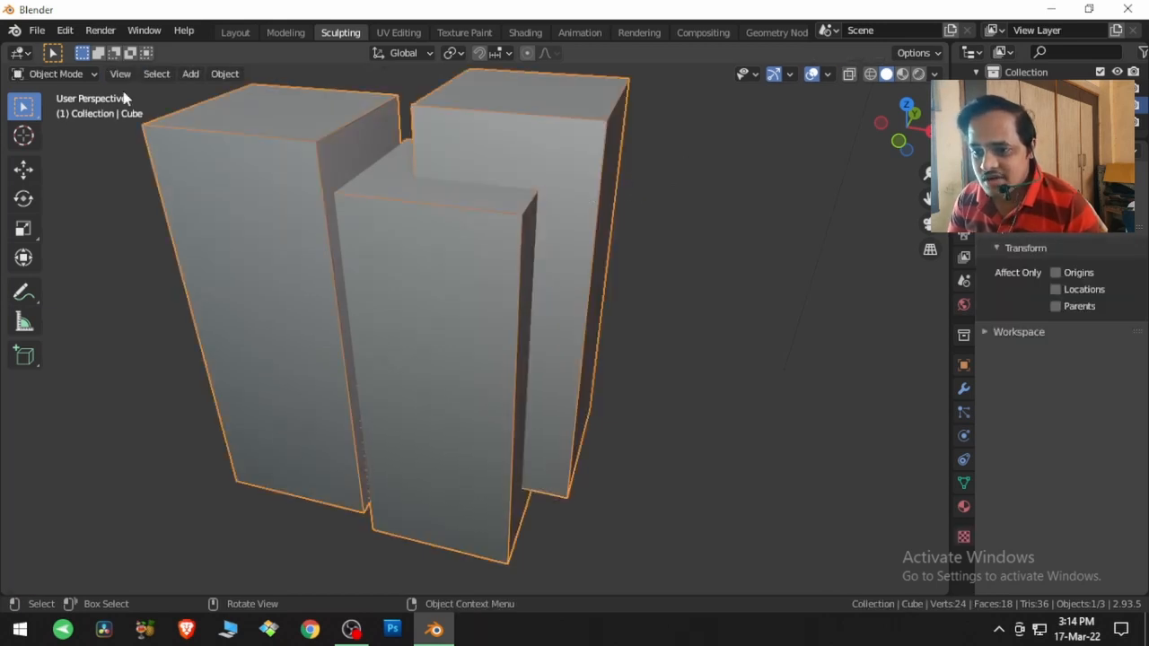
Voxel remesh the joined blocks in Sculpt Mode and sculpt SculptDraw strokes along the seams where the blocks meet.
click(44, 74)
click(56, 132)
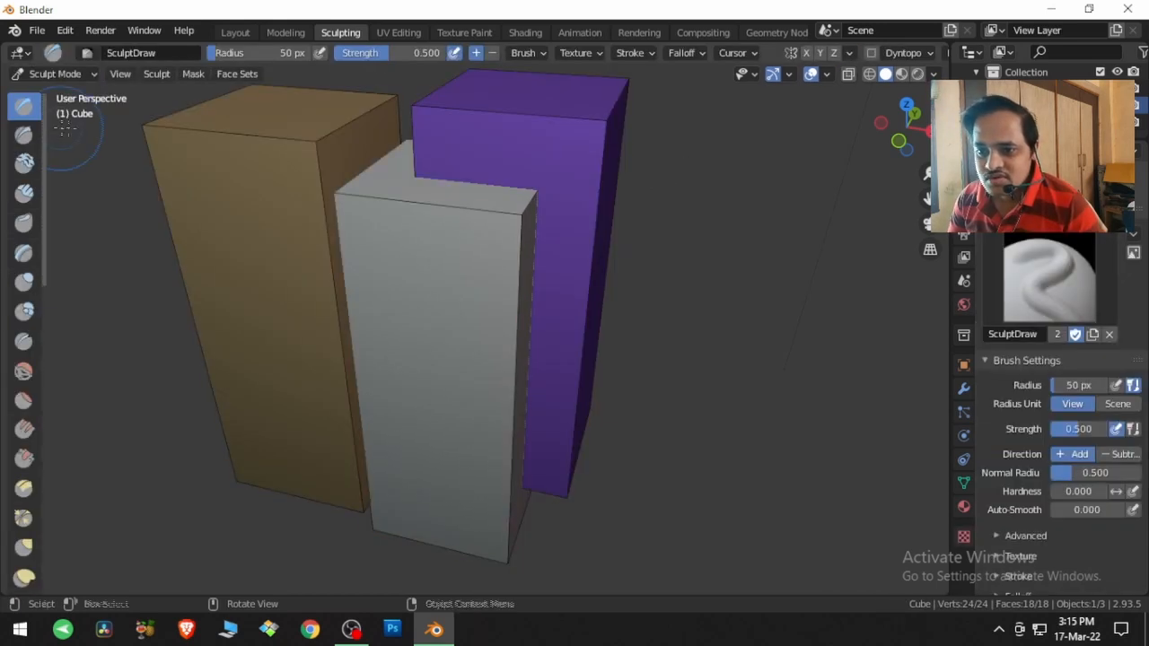
scroll(898, 54, down, 5)
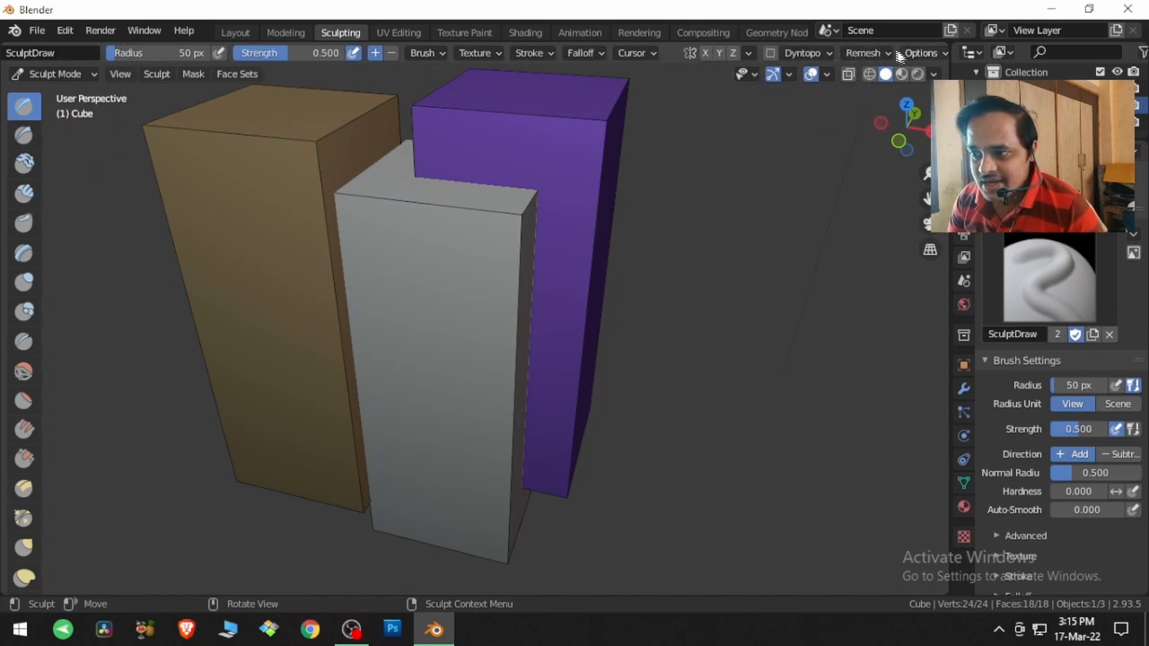
click(863, 52)
click(867, 218)
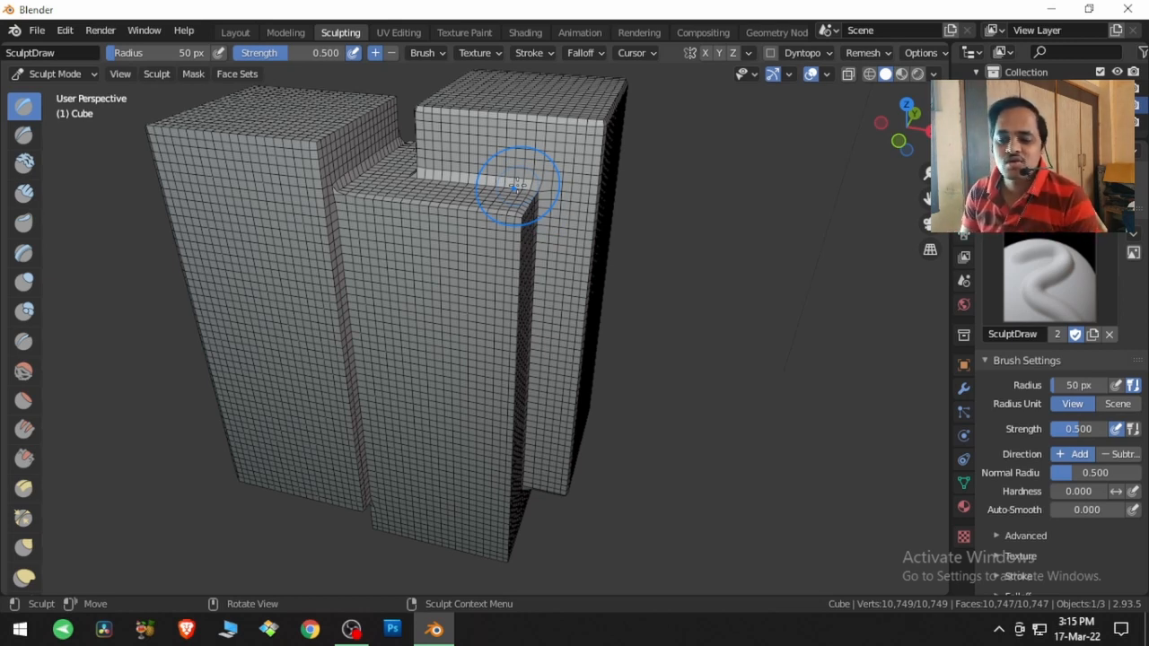
mouse_move(517, 186)
mouse_down()
mouse_move(498, 148)
mouse_move(456, 213)
mouse_move(359, 175)
mouse_move(342, 186)
mouse_move(338, 267)
mouse_move(353, 364)
mouse_move(334, 405)
mouse_up()
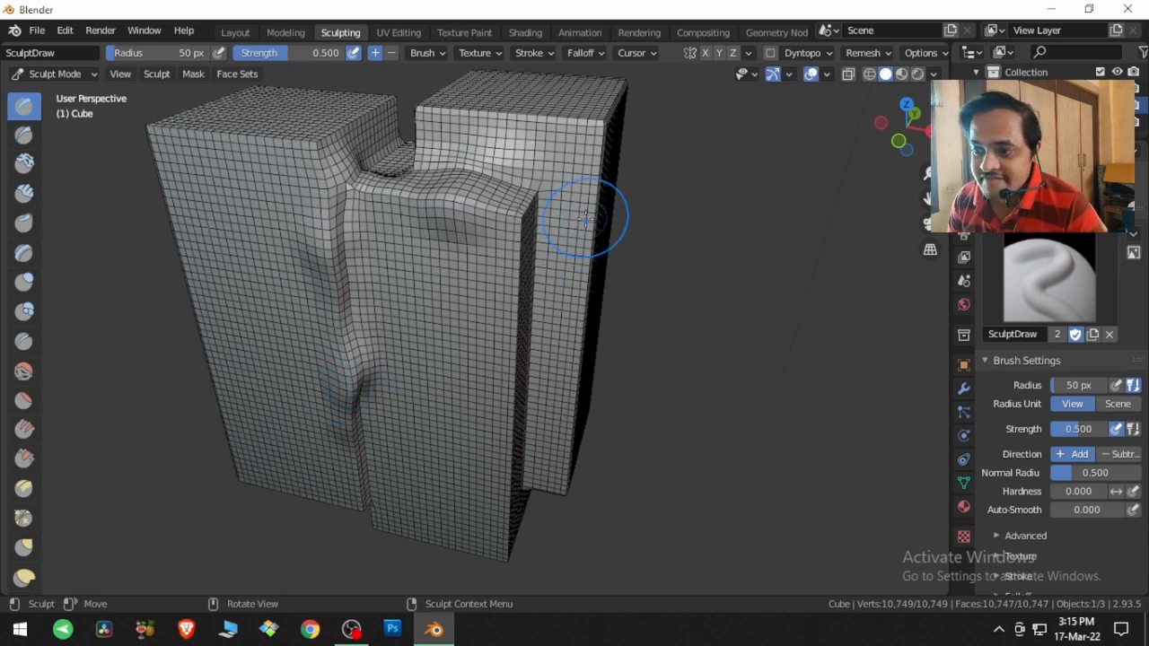
Set the remesh voxel size to 0.05 m and remesh the sculpted blocks.
click(880, 57)
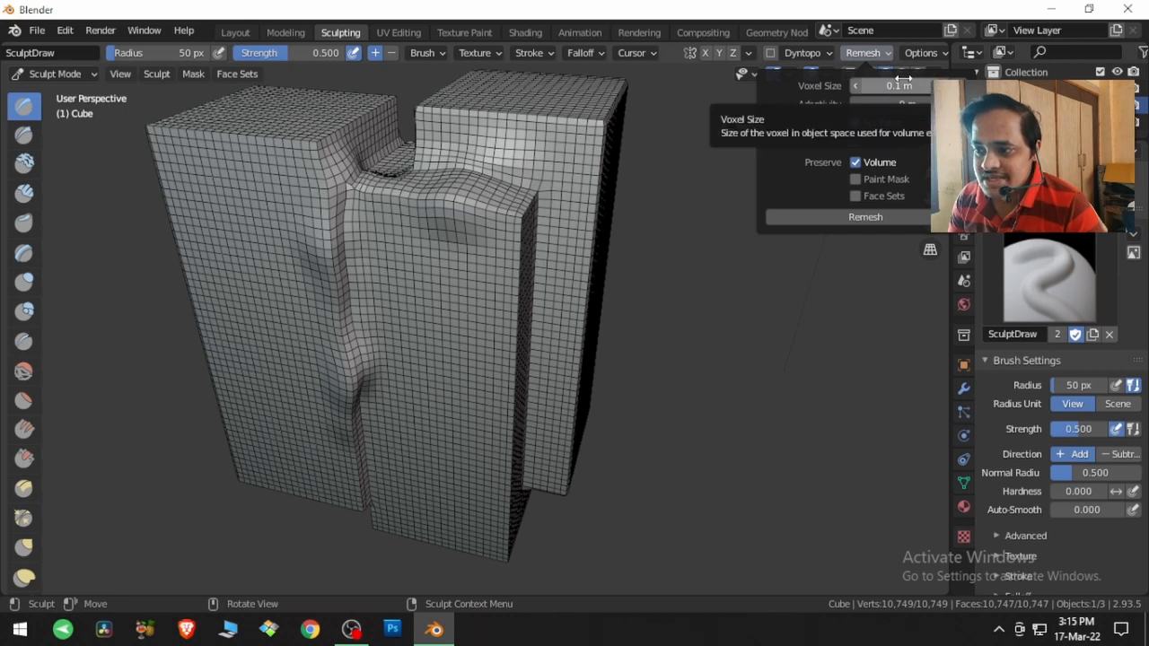
click(902, 84)
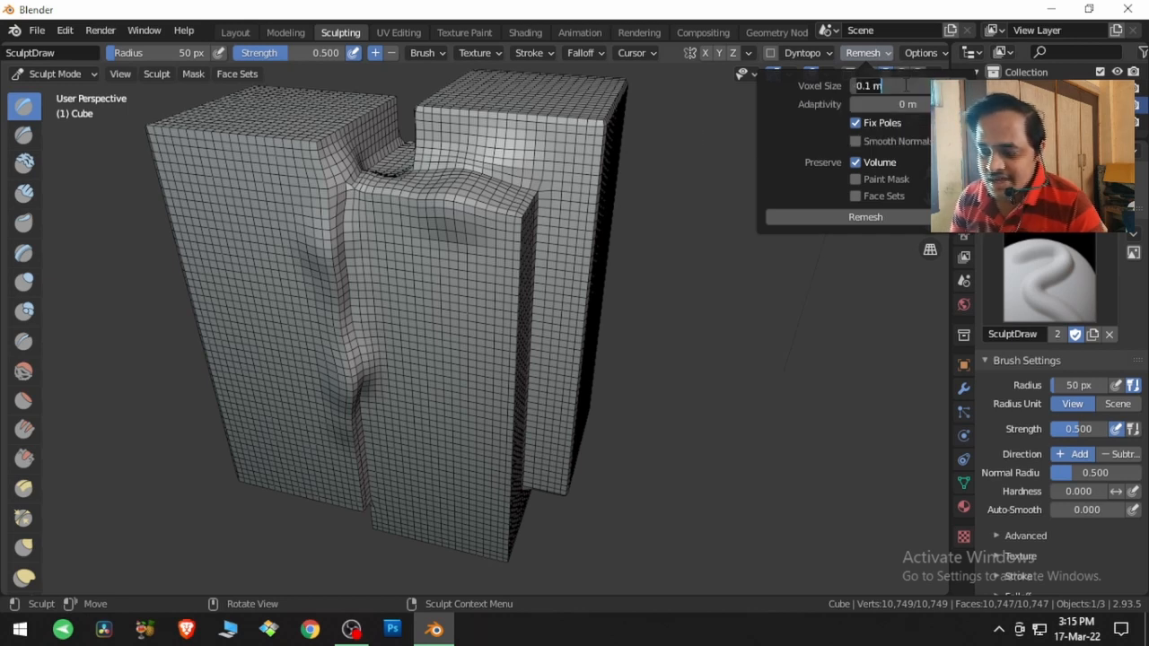
text(0)
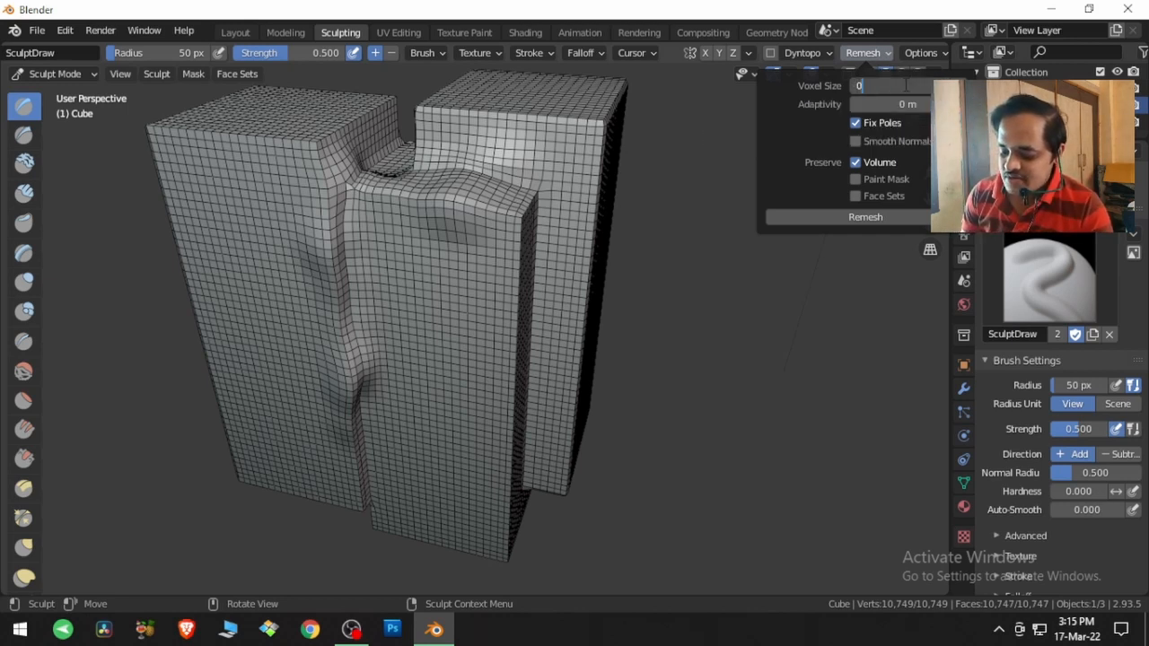
text(.05)
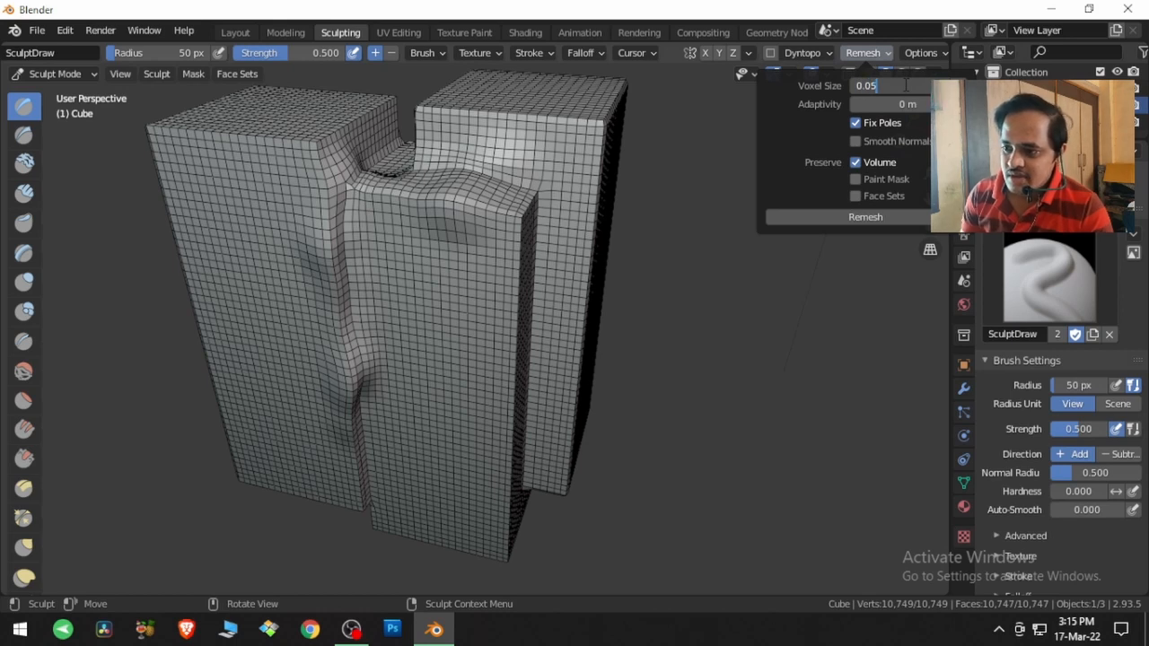
key(Return)
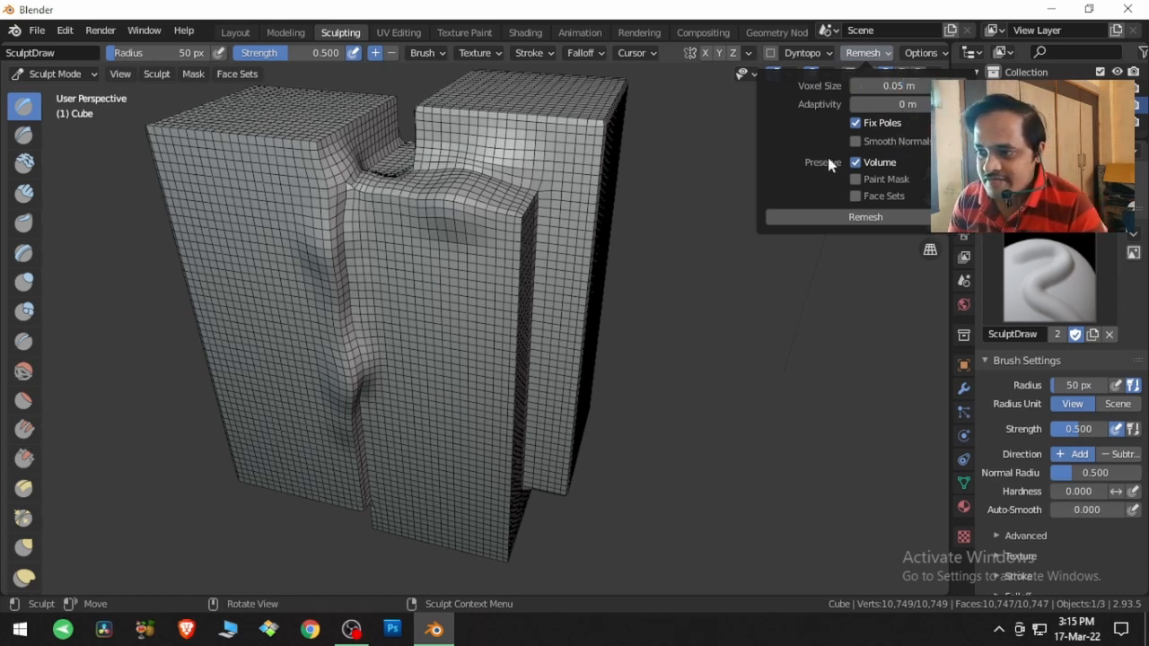
click(851, 219)
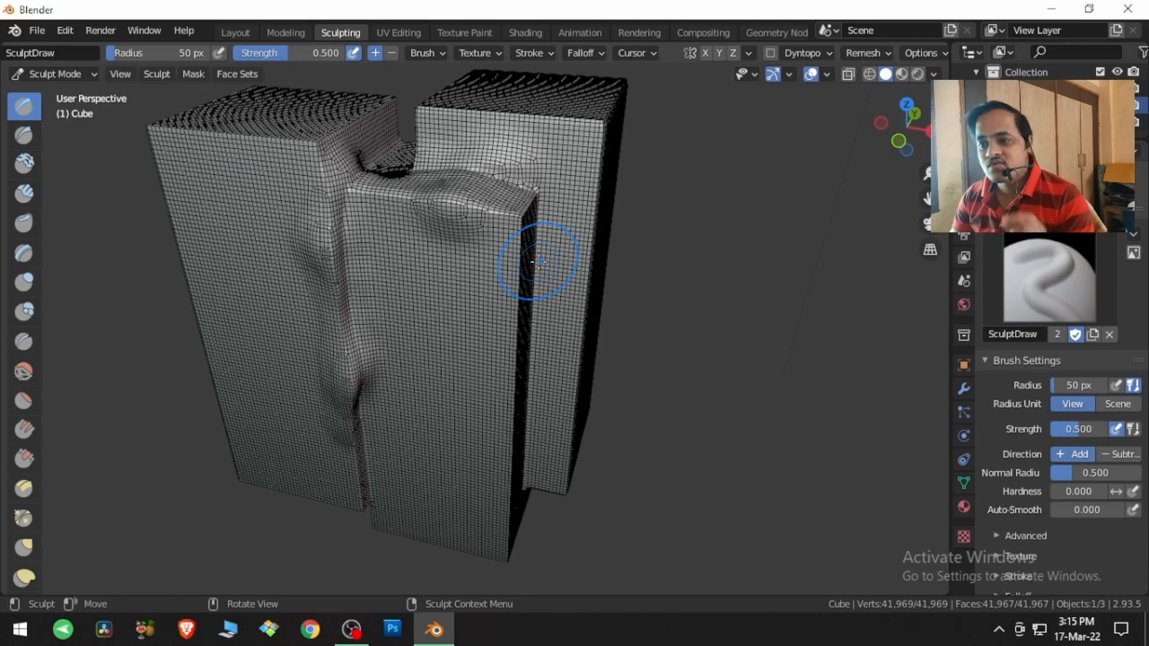
Set the remesh voxel size to 0.5 m and remesh the sculpted blocks.
click(884, 55)
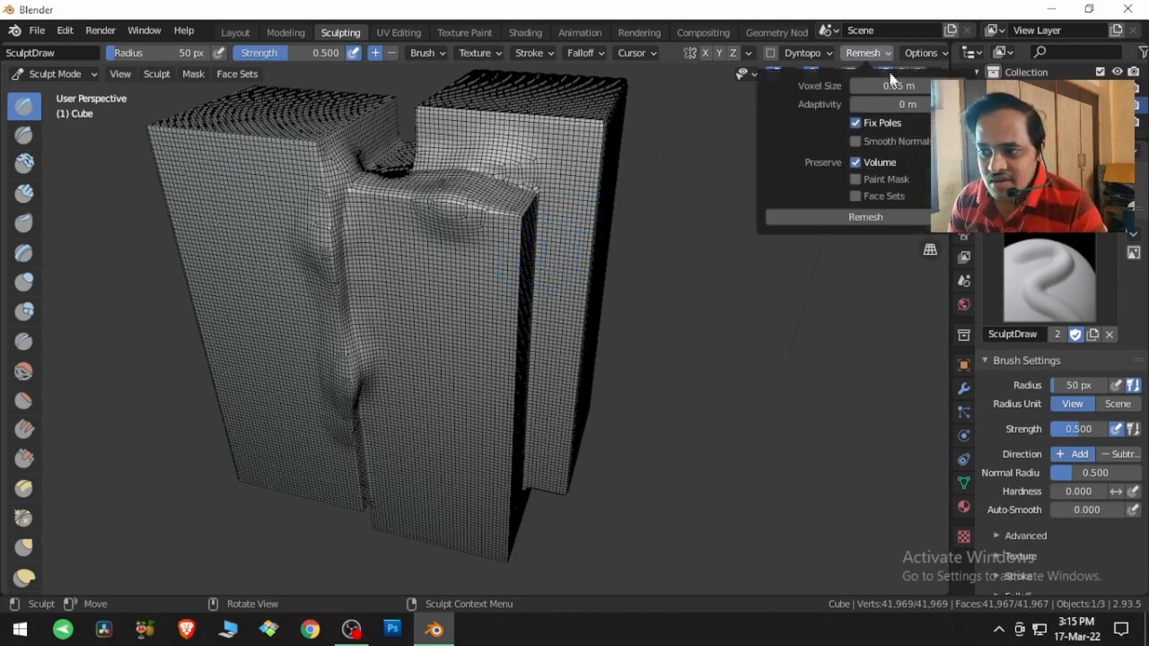
double_click(901, 85)
text(0)
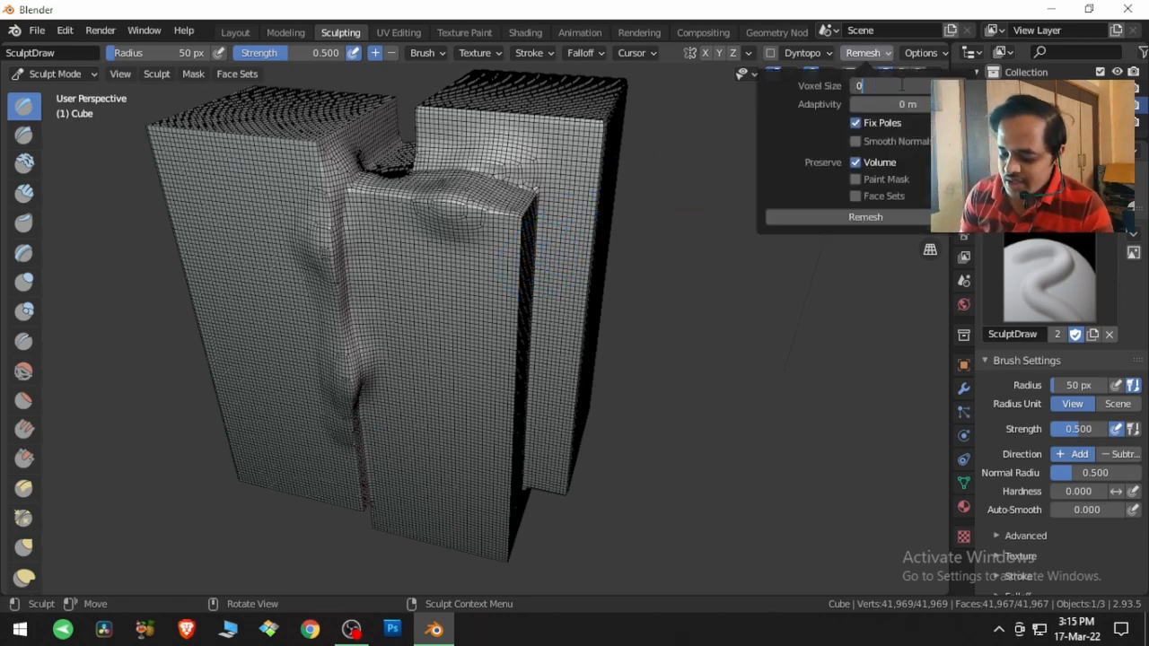
key(Return)
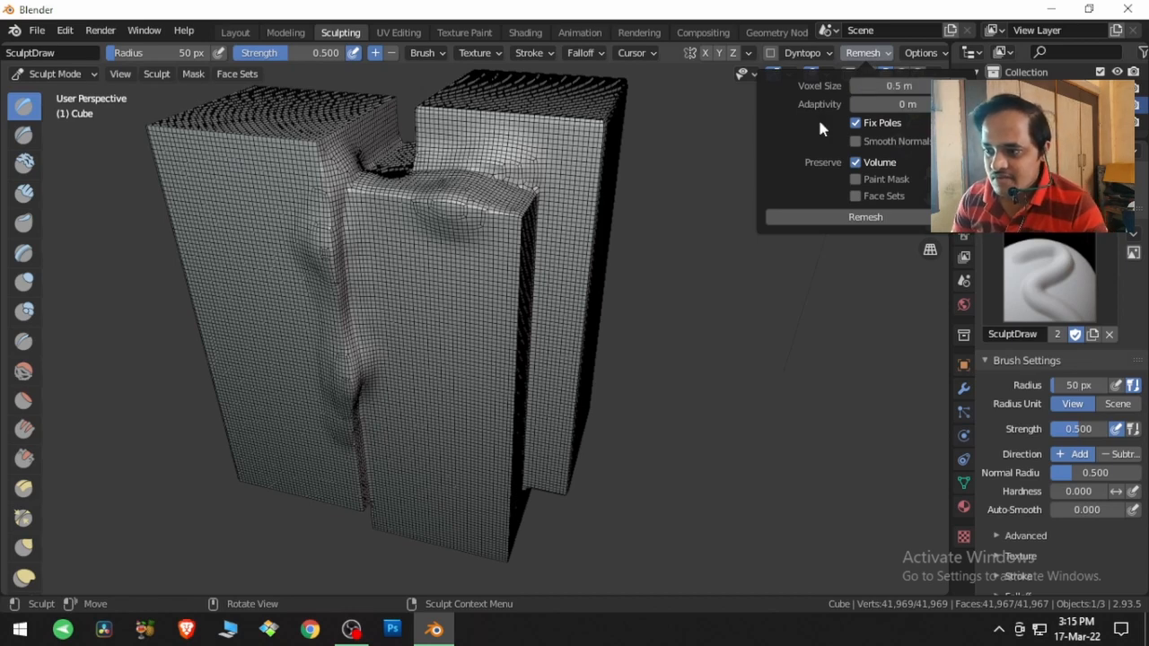
click(840, 219)
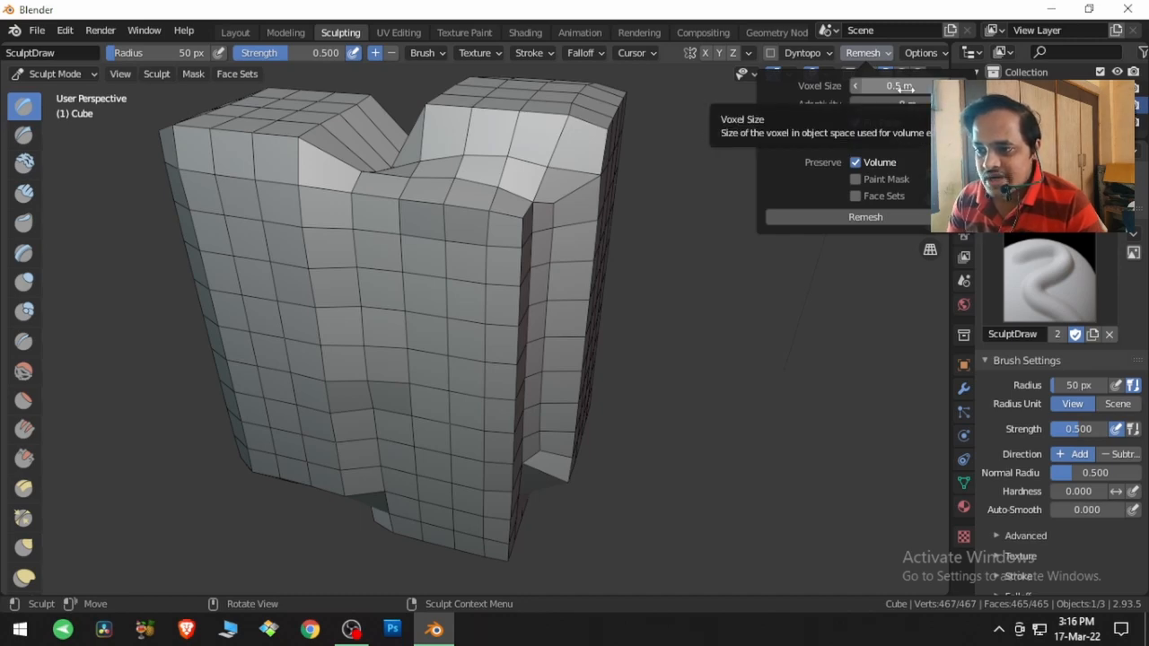
Set the remesh adaptivity to 0.1 m and the voxel size to 0.1 m, and remesh the coarse mesh.
mouse_move(672, 275)
middle_down()
mouse_move(608, 300)
mouse_move(687, 328)
mouse_move(885, 333)
mouse_move(34, 311)
mouse_move(329, 311)
mouse_move(199, 289)
mouse_move(262, 310)
middle_up()
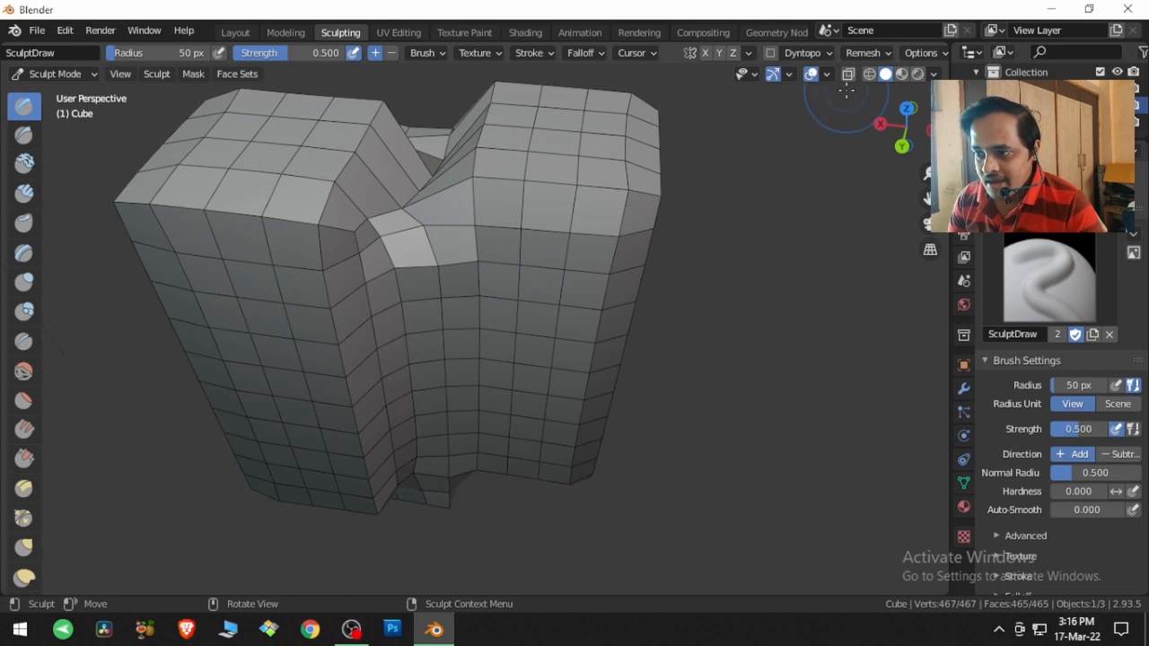
click(863, 52)
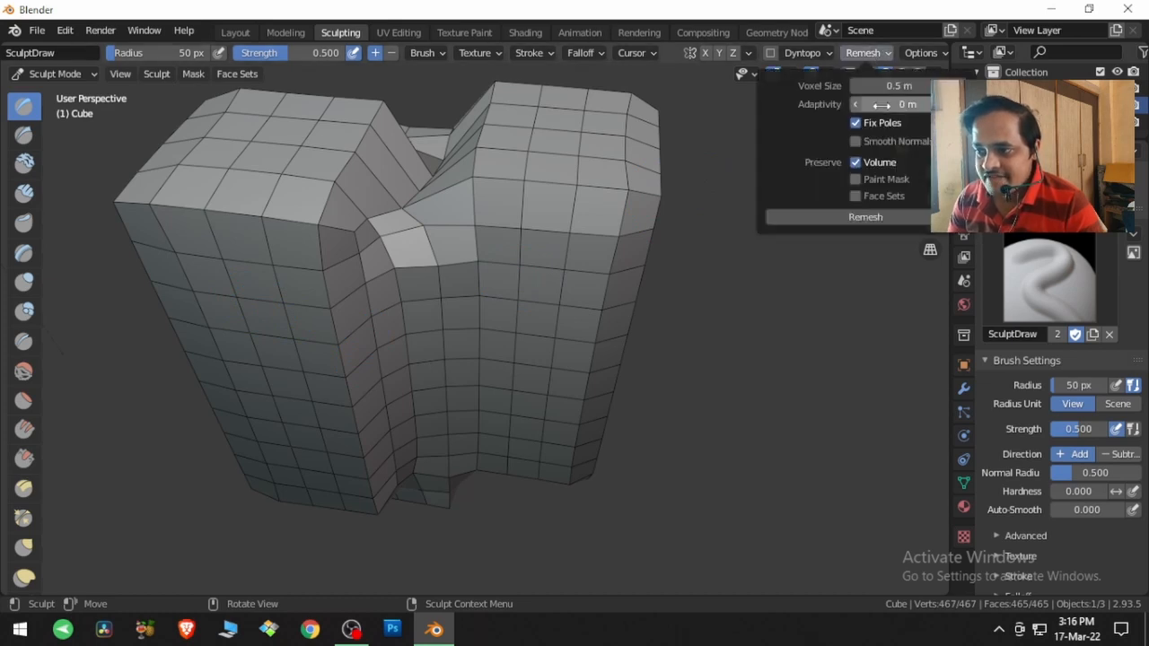
click(881, 105)
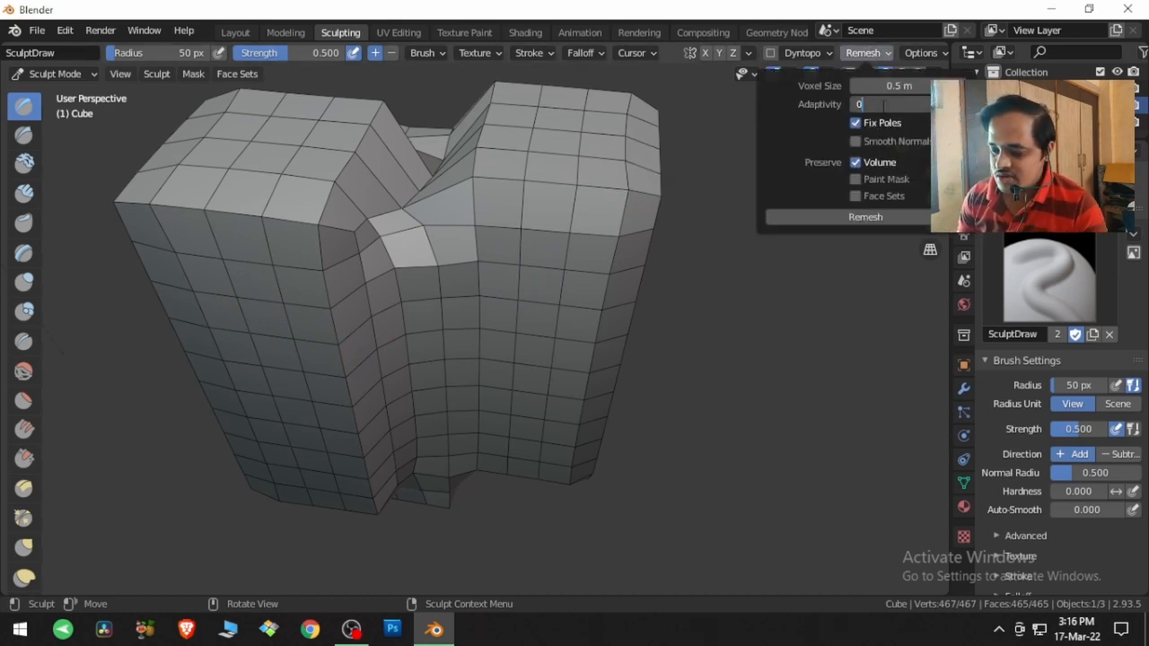
text(.1)
key(Return)
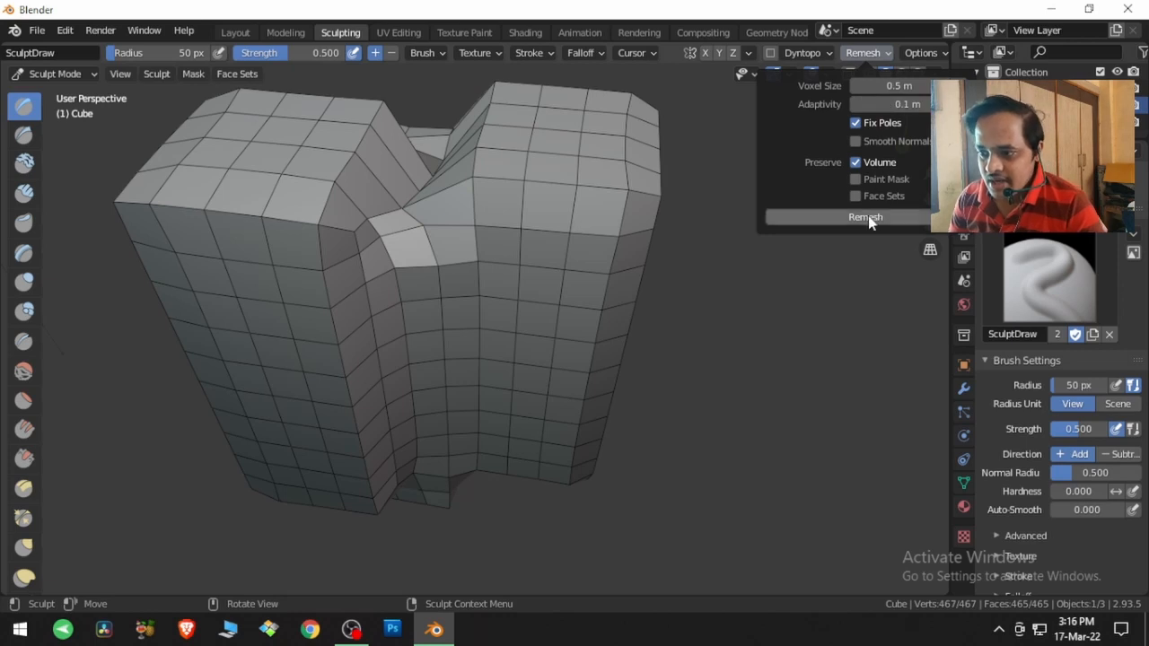
click(897, 86)
text(0.1)
key(Return)
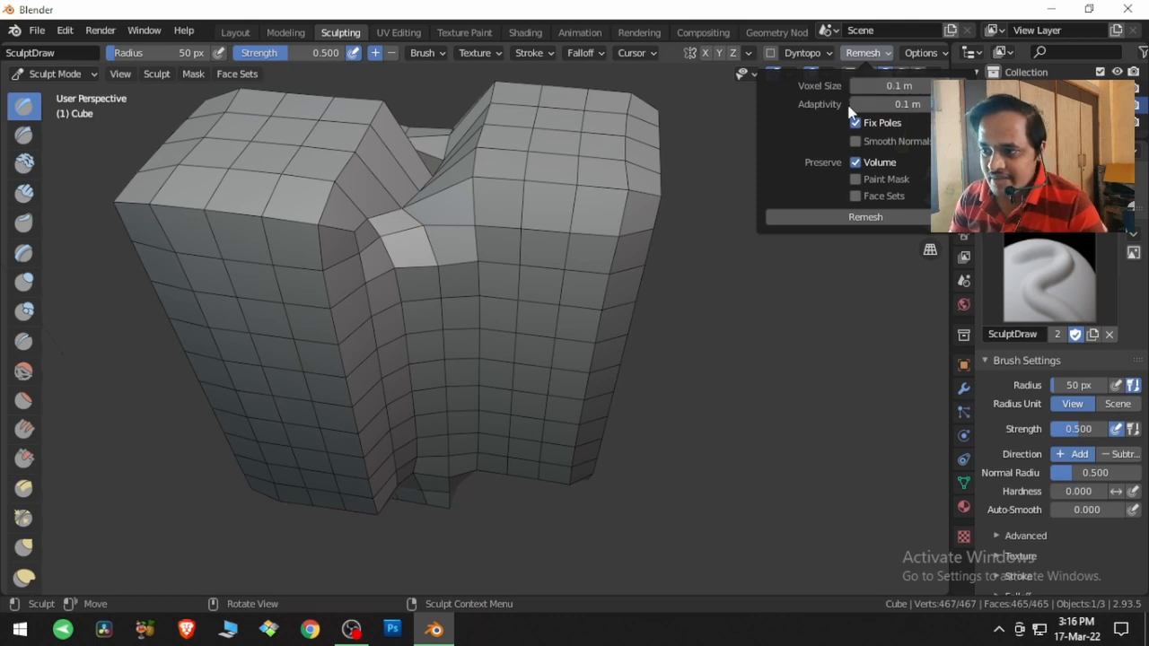
click(895, 217)
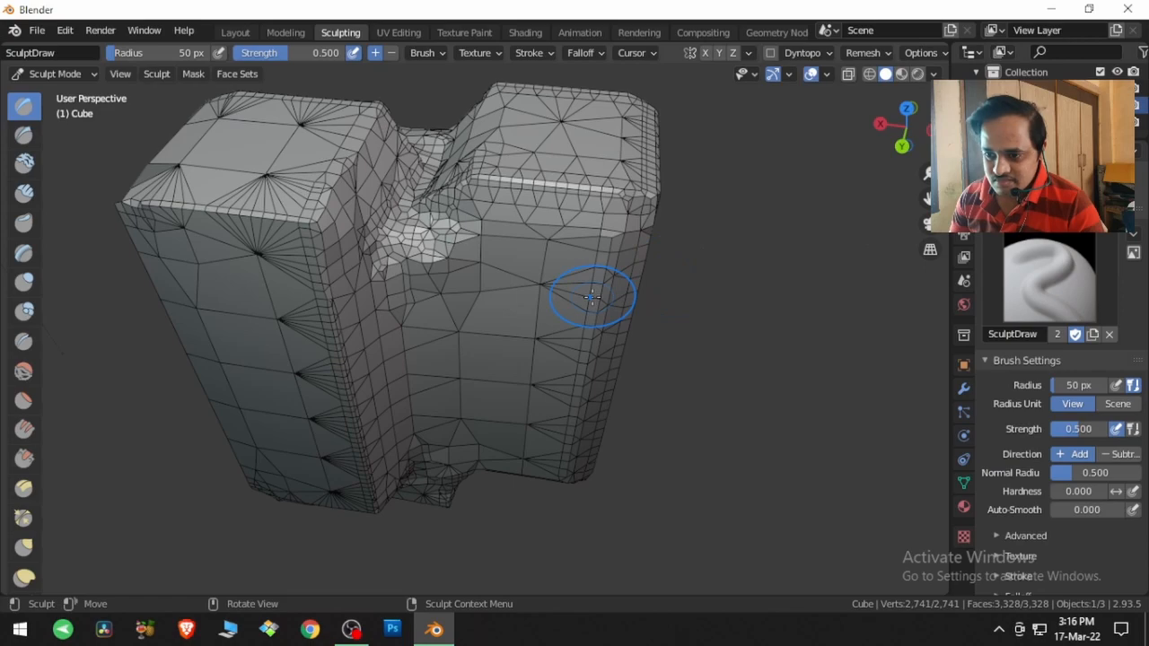
Set the remesh adaptivity to 0 m and remesh the sculpted blocks with the voxel size at 0.1 m.
middle_drag(554, 305, 577, 323)
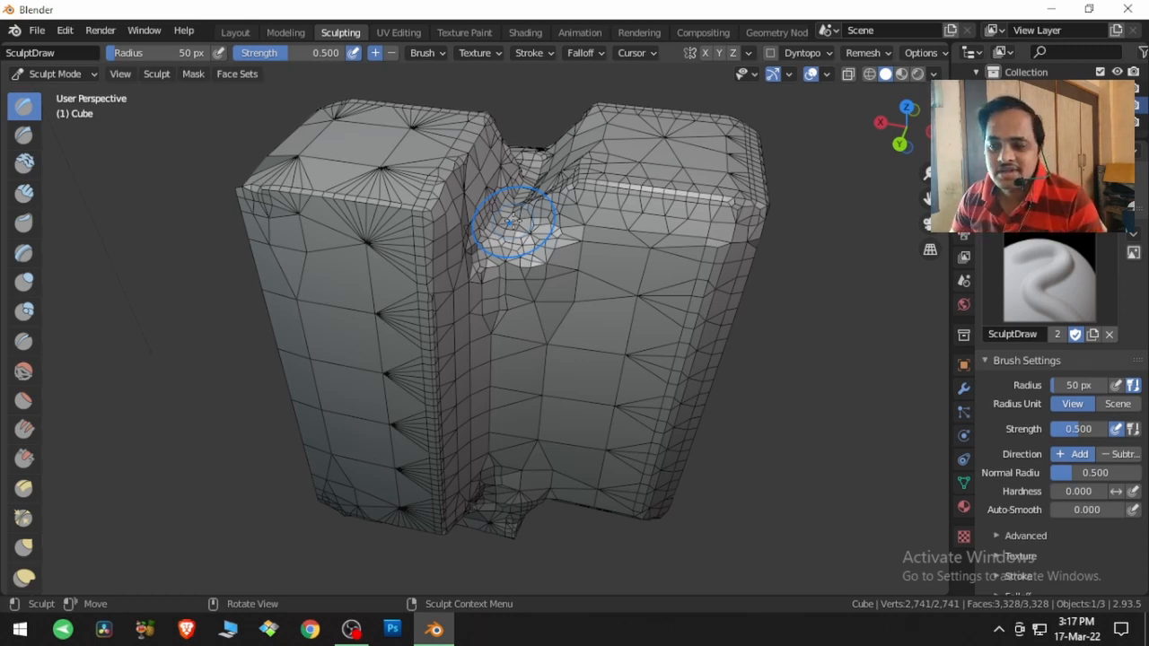
click(859, 52)
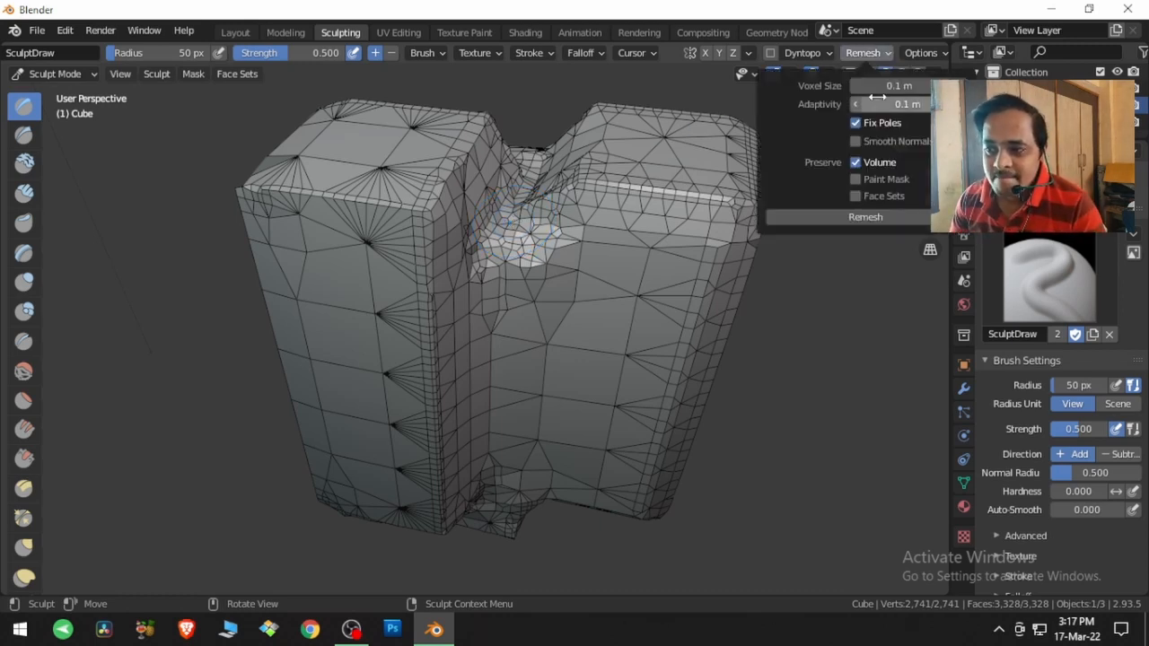
drag(875, 99, 867, 99)
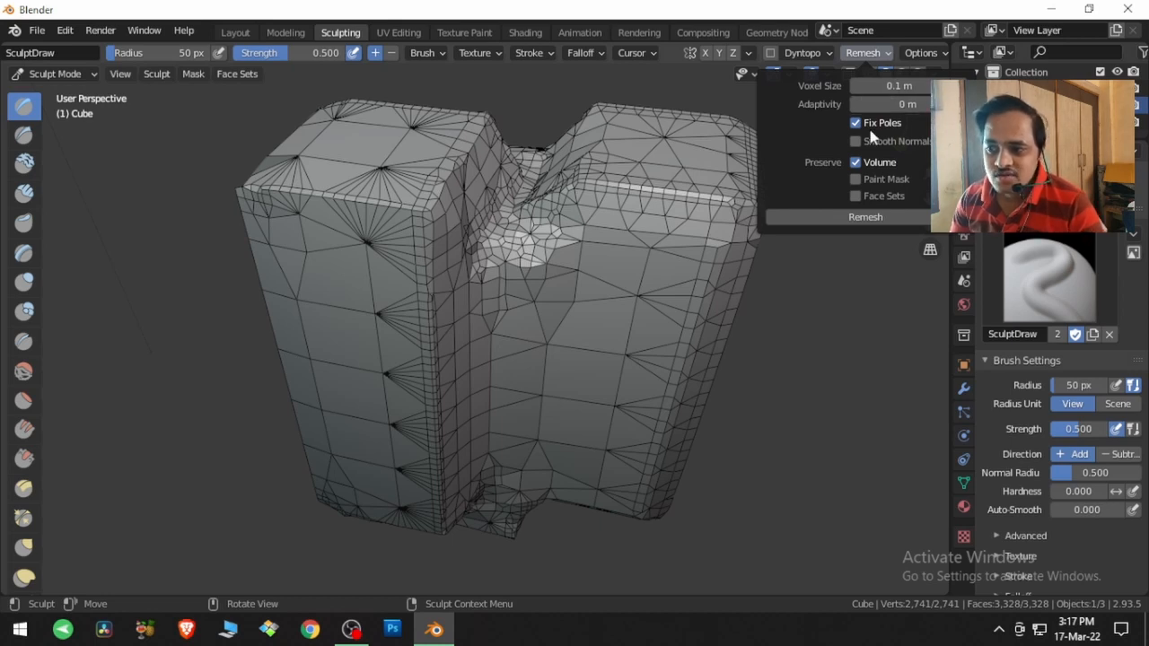
click(862, 221)
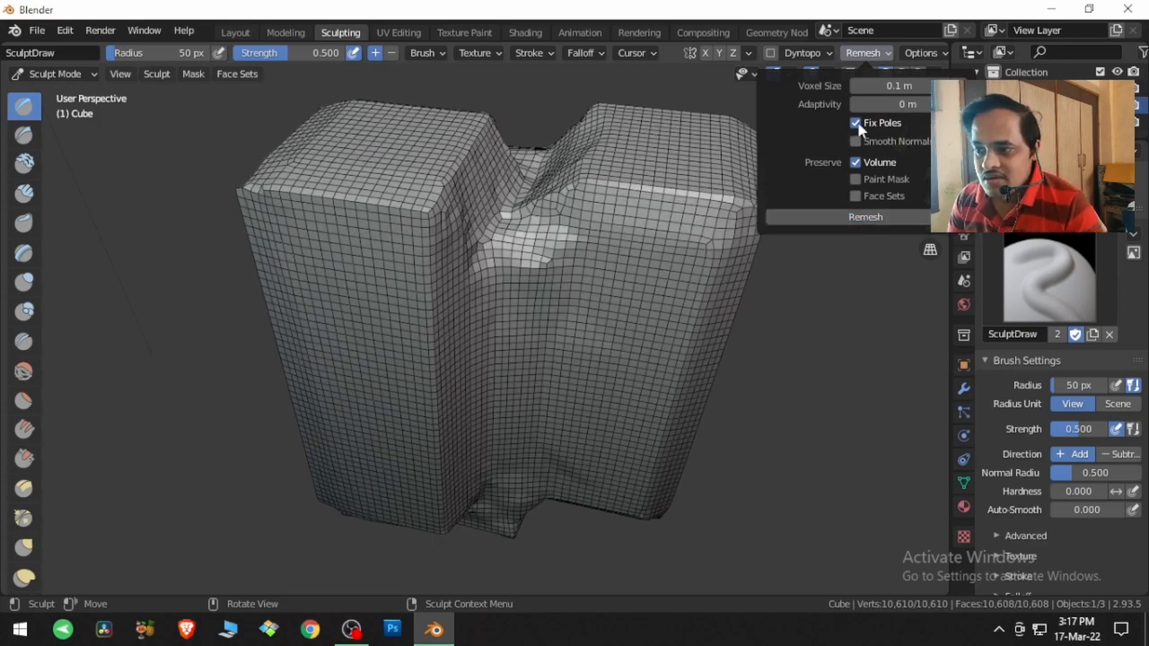
middle_drag(805, 350, 659, 332)
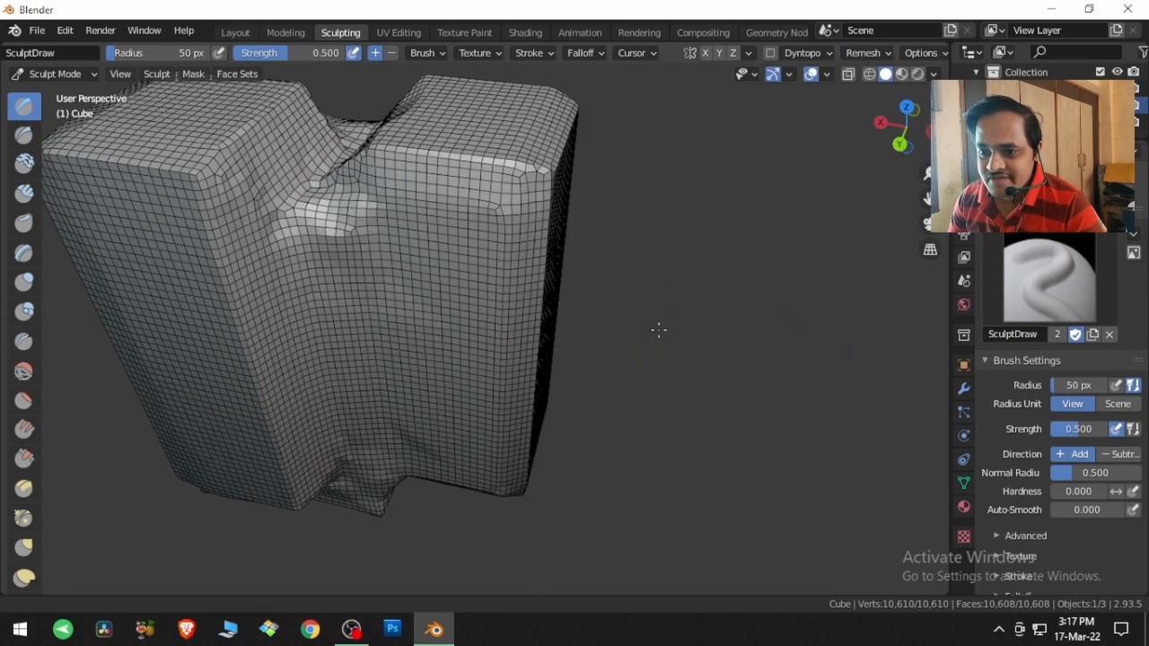
Switch to Object Mode, add a UV sphere and move it into the empty space beside the blocks.
click(89, 77)
click(59, 93)
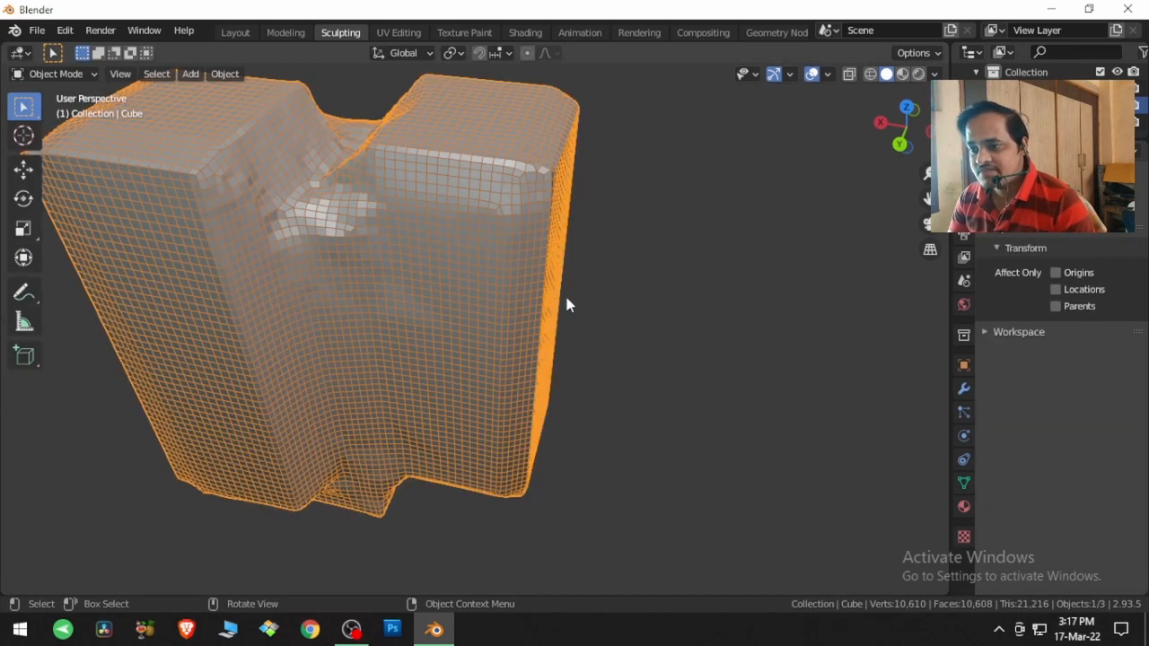
scroll(538, 296, up, 2)
key(shift+a)
mouse_move(523, 294)
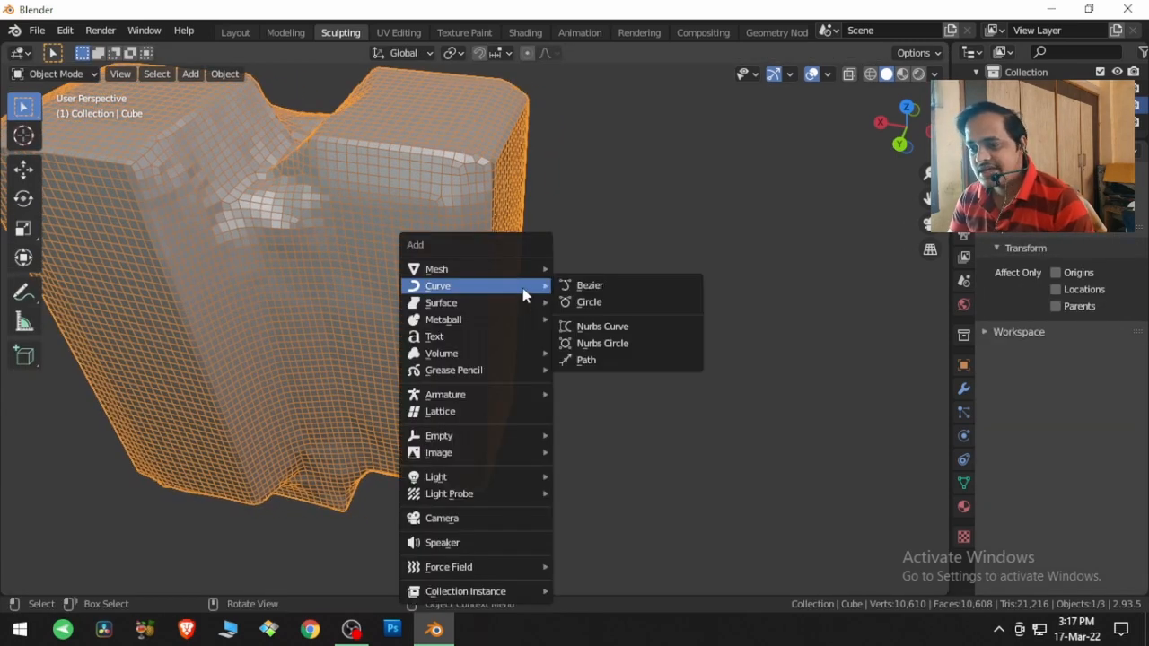
mouse_move(526, 269)
click(600, 320)
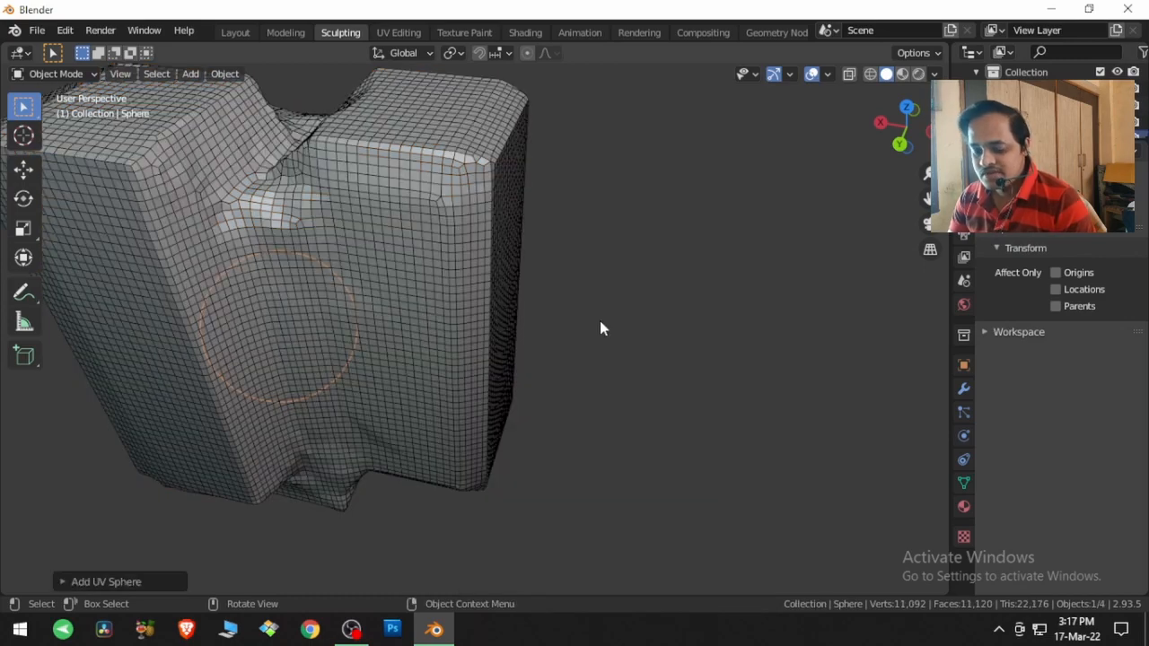
key(g)
click(852, 370)
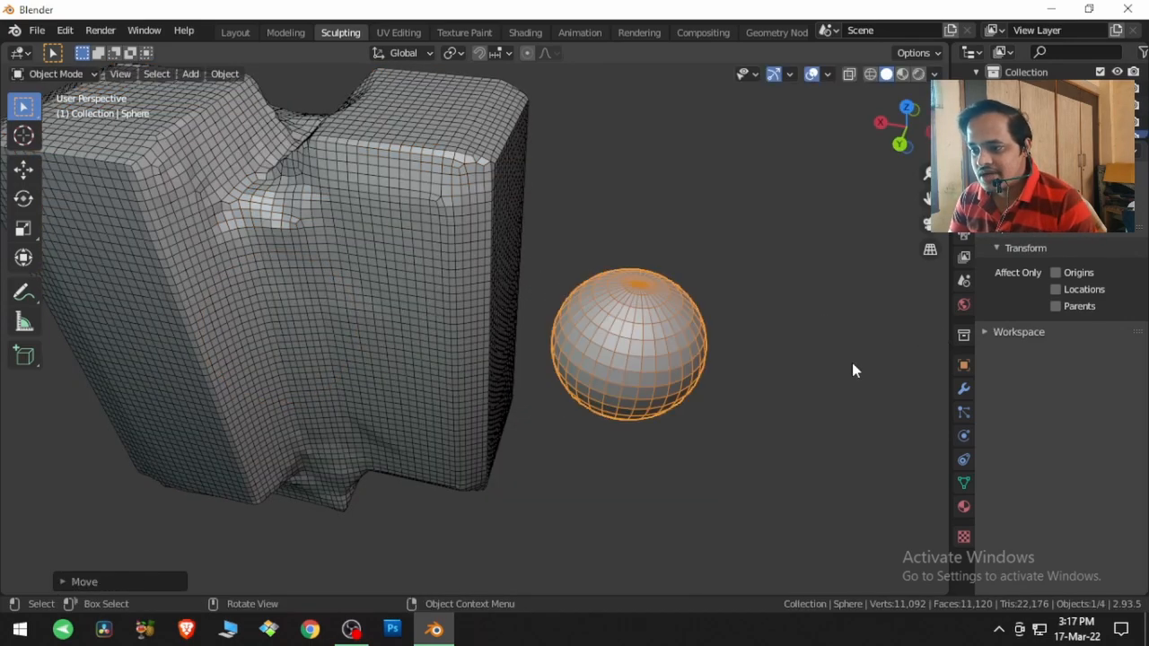
Try remeshing the UV sphere in Sculpt Mode with a 0.1 m voxel size and Fix Poles enabled, and undo it.
scroll(665, 376, up, 5)
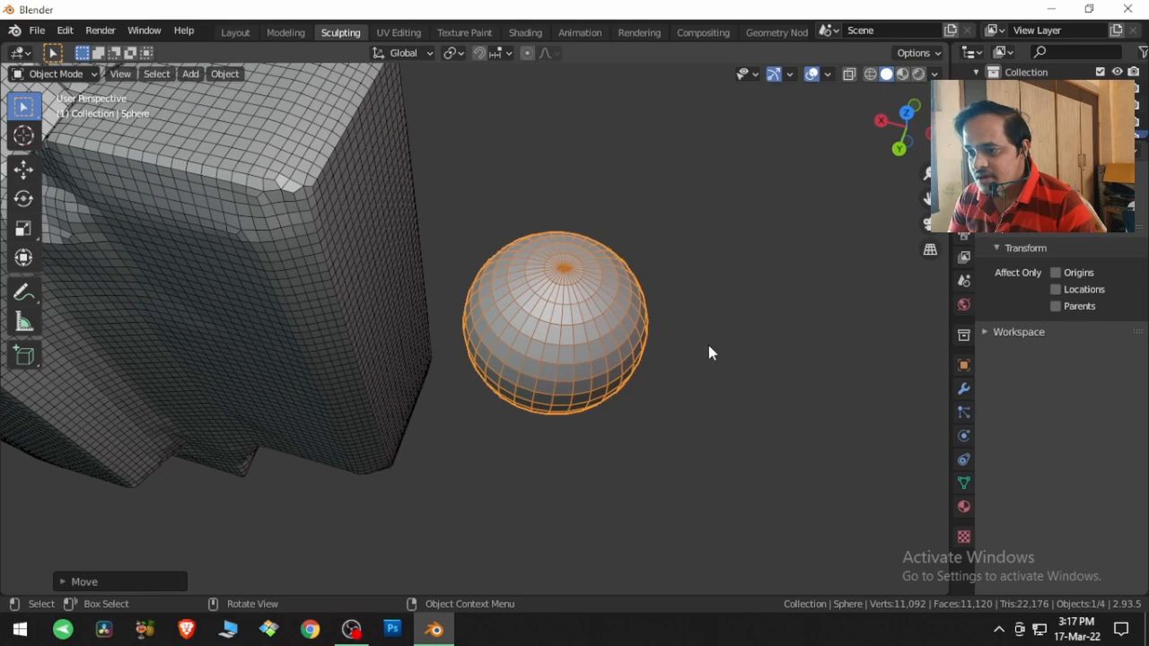
click(708, 345)
scroll(544, 296, up, 4)
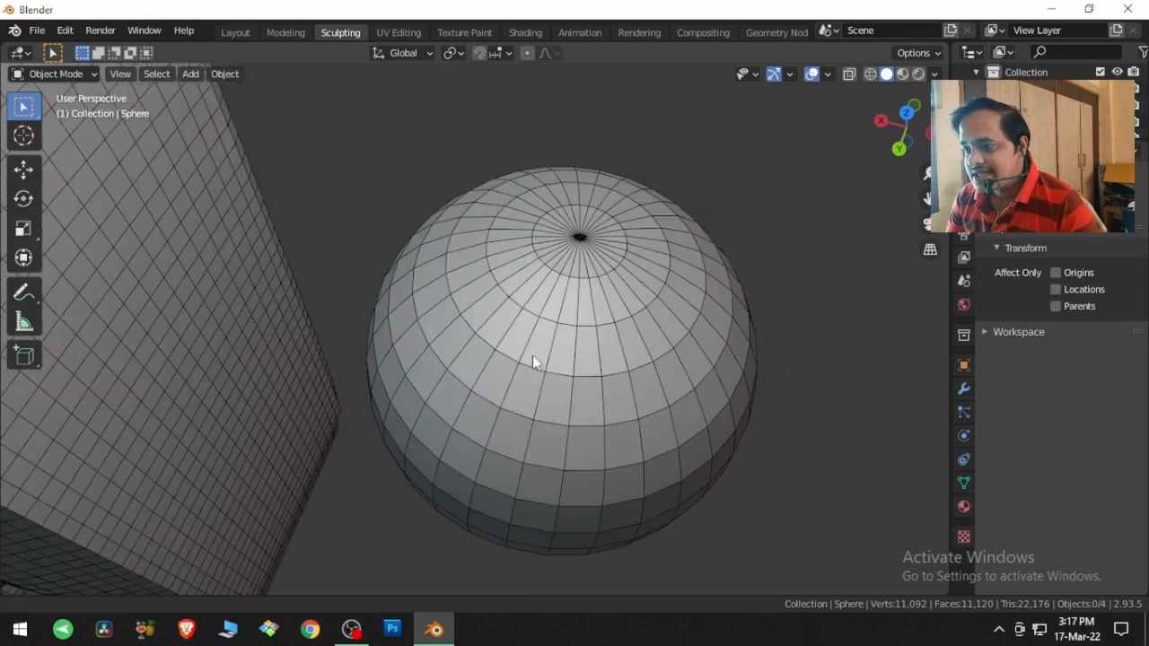
scroll(540, 358, up, 3)
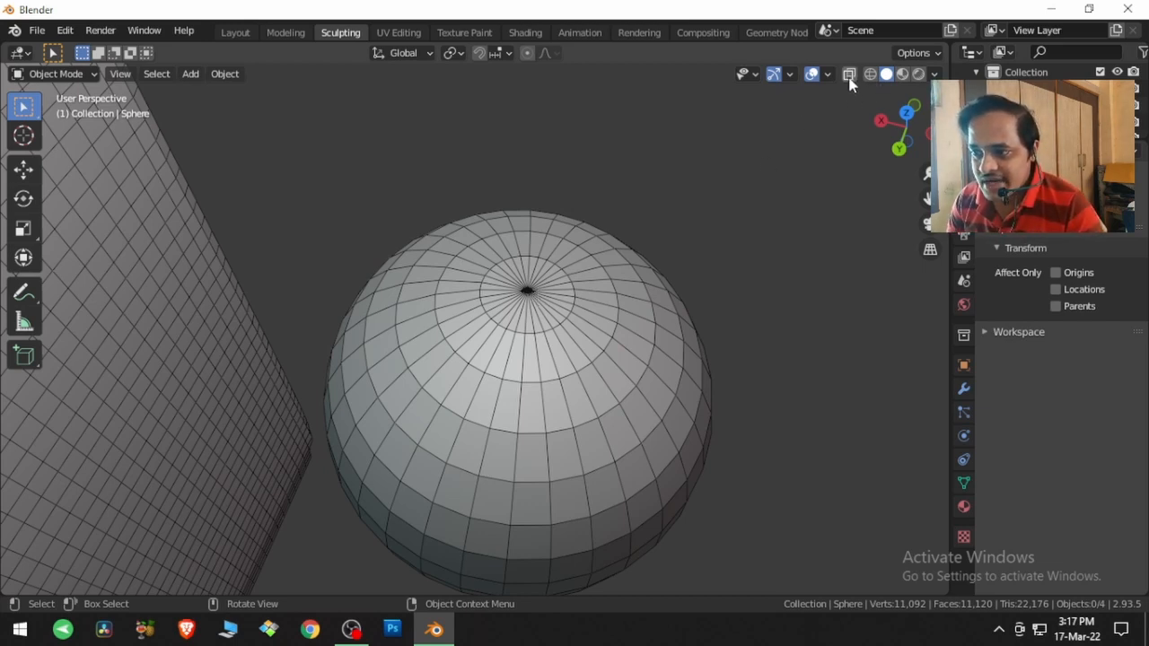
click(88, 75)
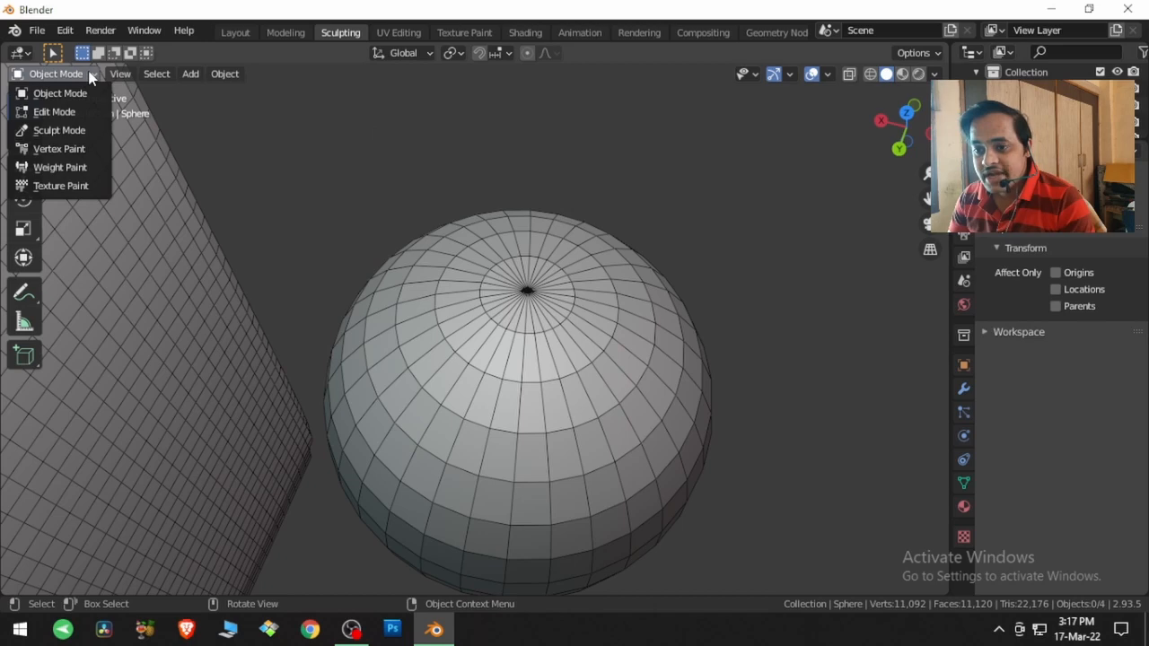
click(77, 130)
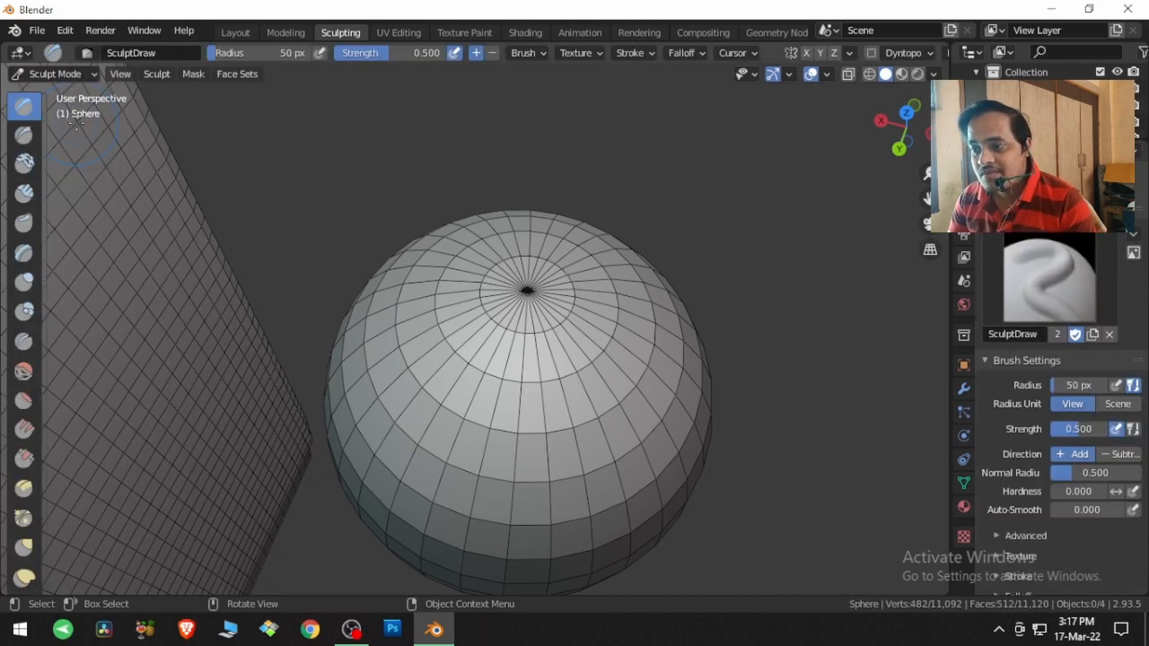
scroll(777, 56, down, 3)
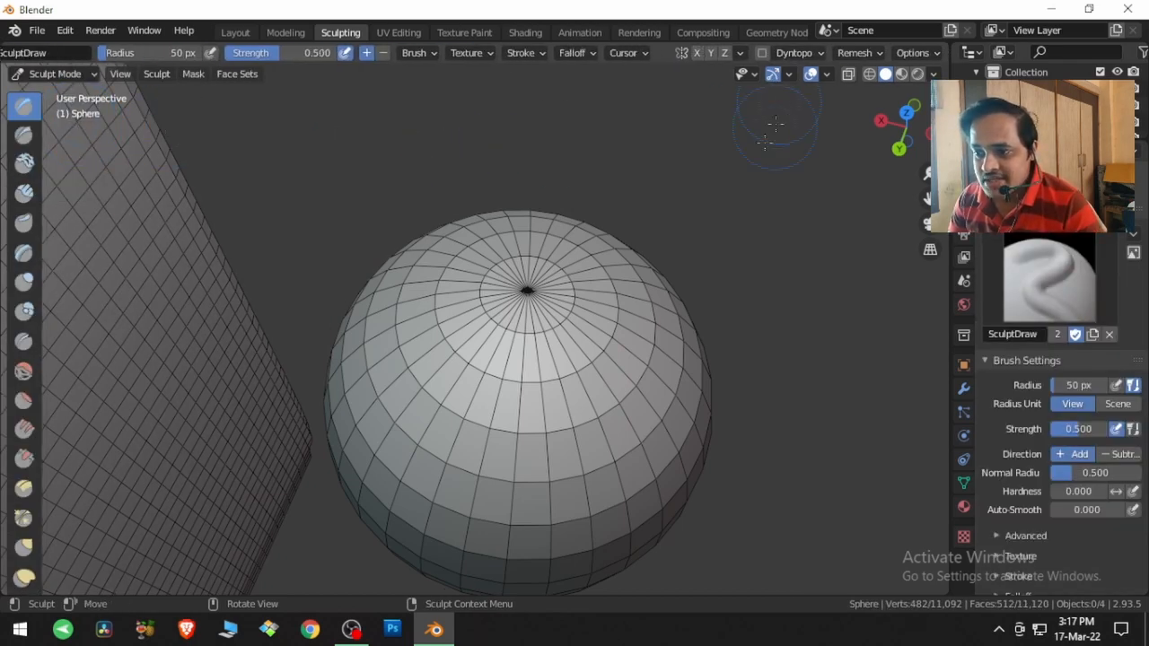
click(865, 53)
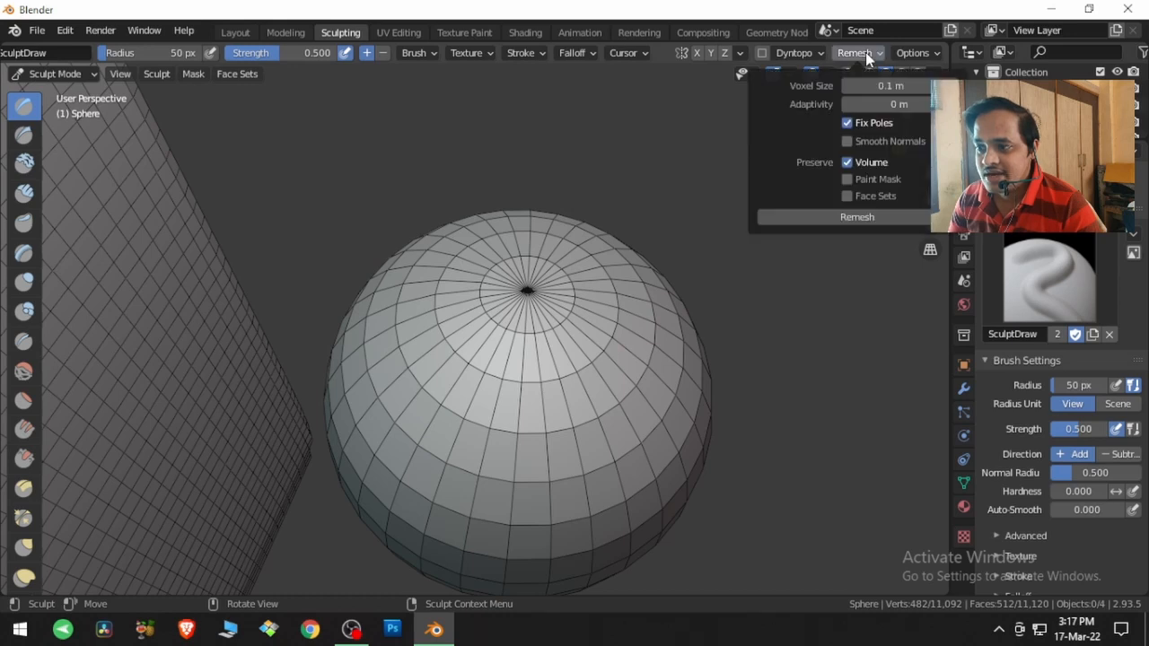
click(881, 217)
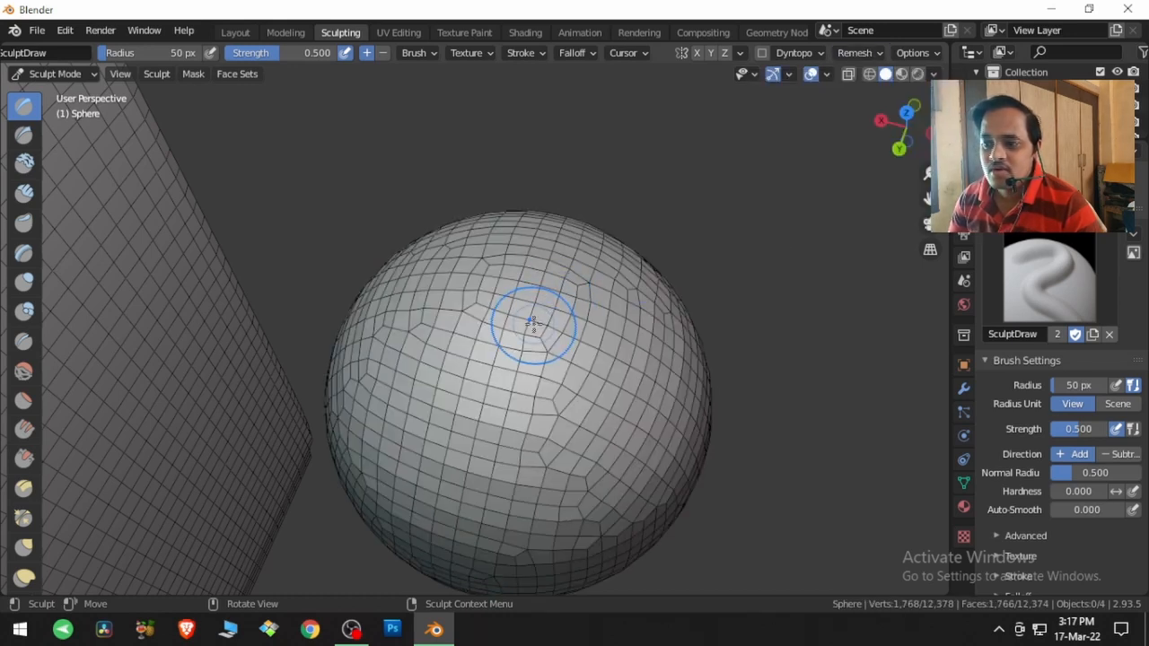
key(ctrl+z)
Try remeshing the sphere at 0.1 m voxel size with Fix Poles disabled, and undo it.
click(857, 53)
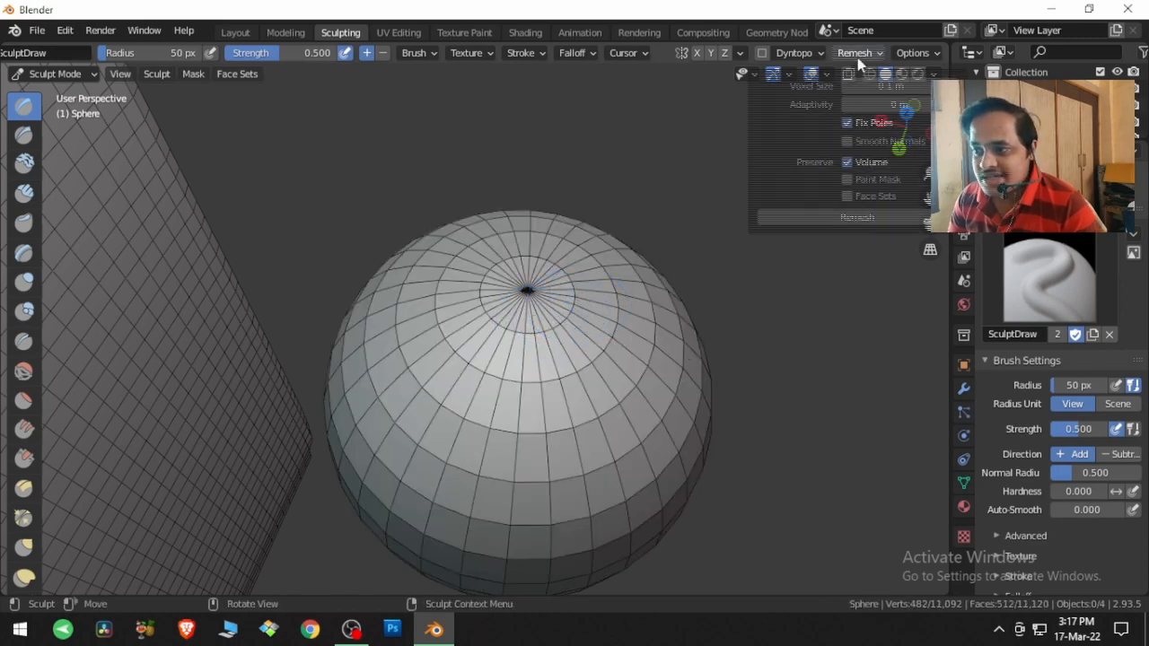
click(848, 123)
click(846, 217)
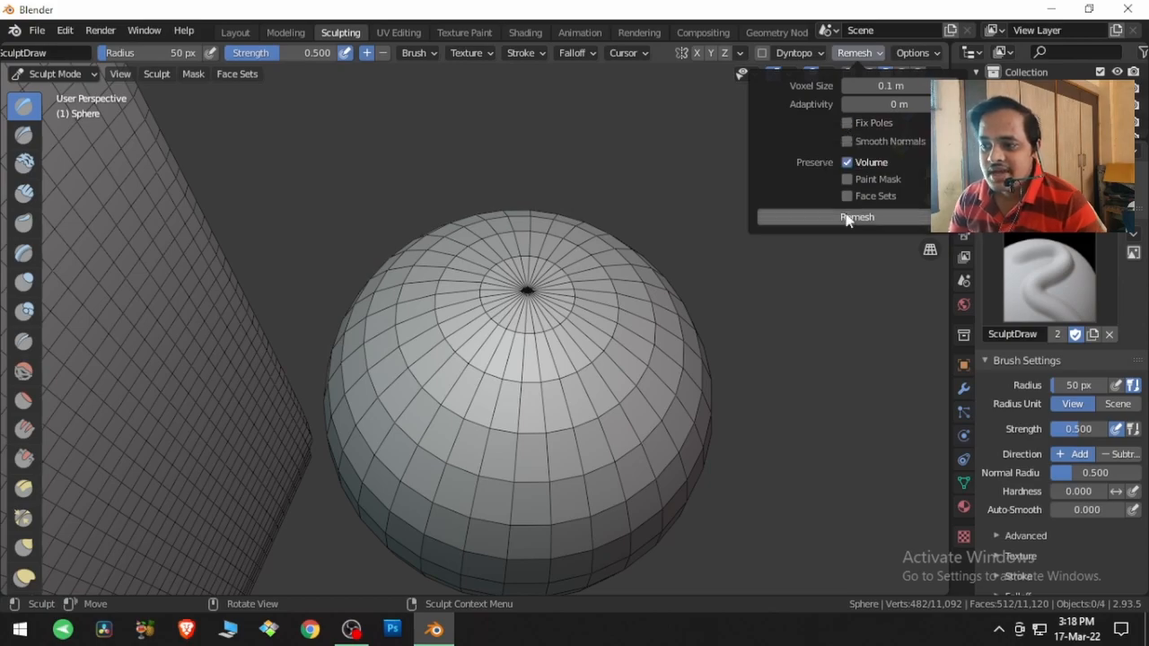
middle_drag(709, 368, 661, 359)
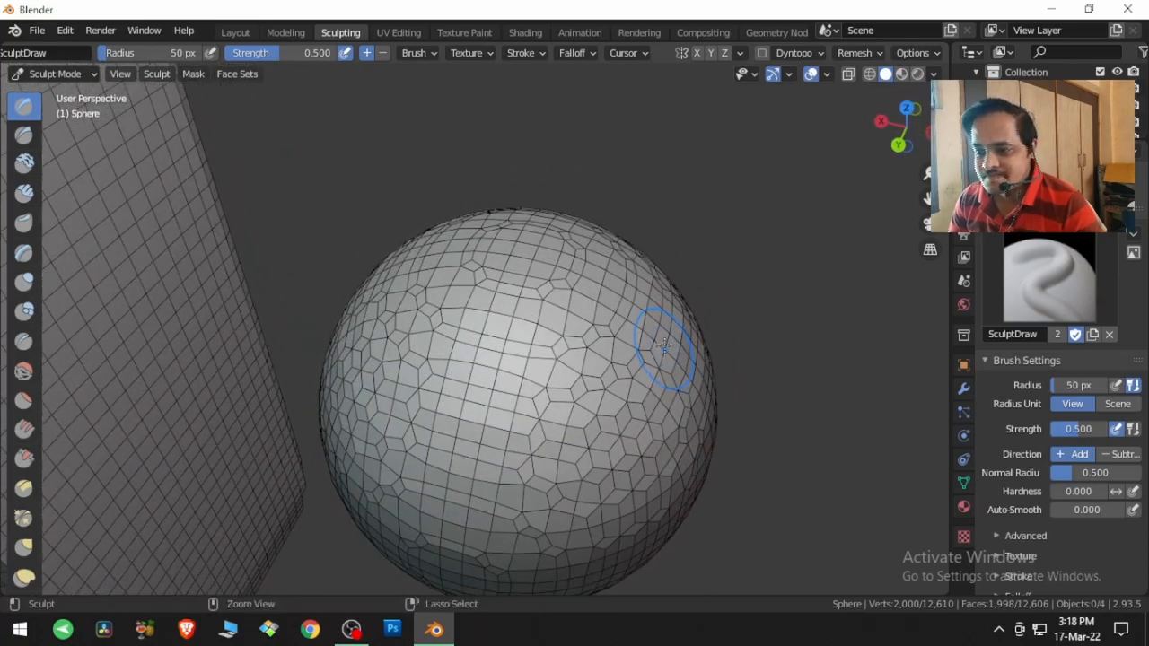
key(ctrl+z)
Turn off the wireframe overlay in the viewport.
click(848, 53)
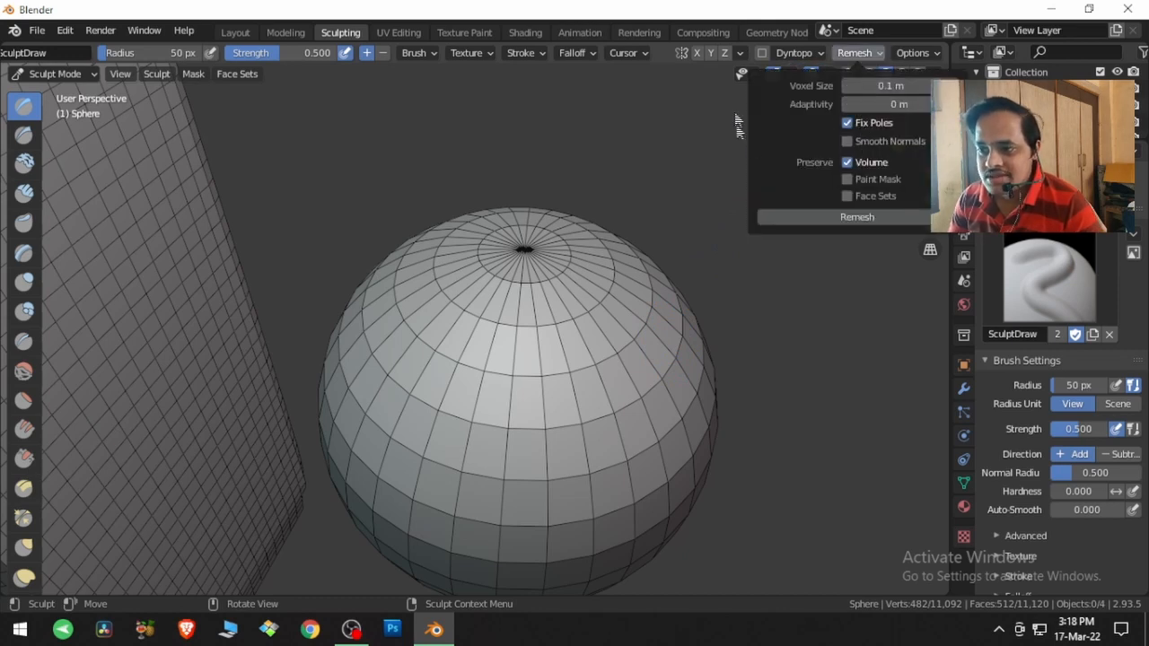
click(826, 75)
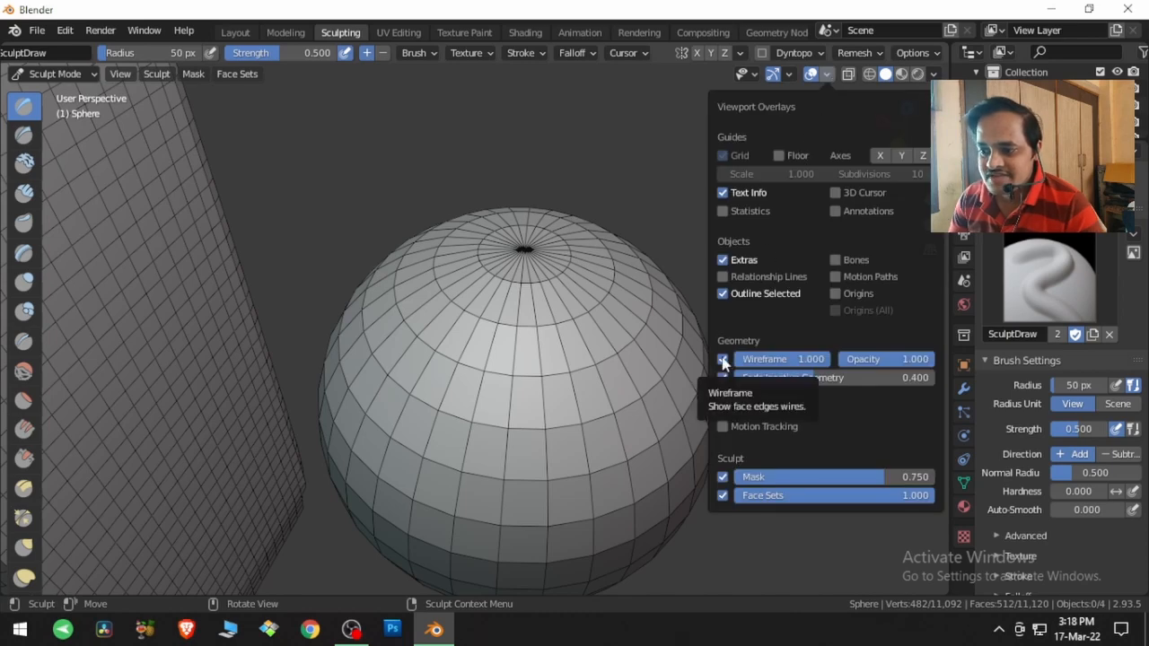
click(722, 359)
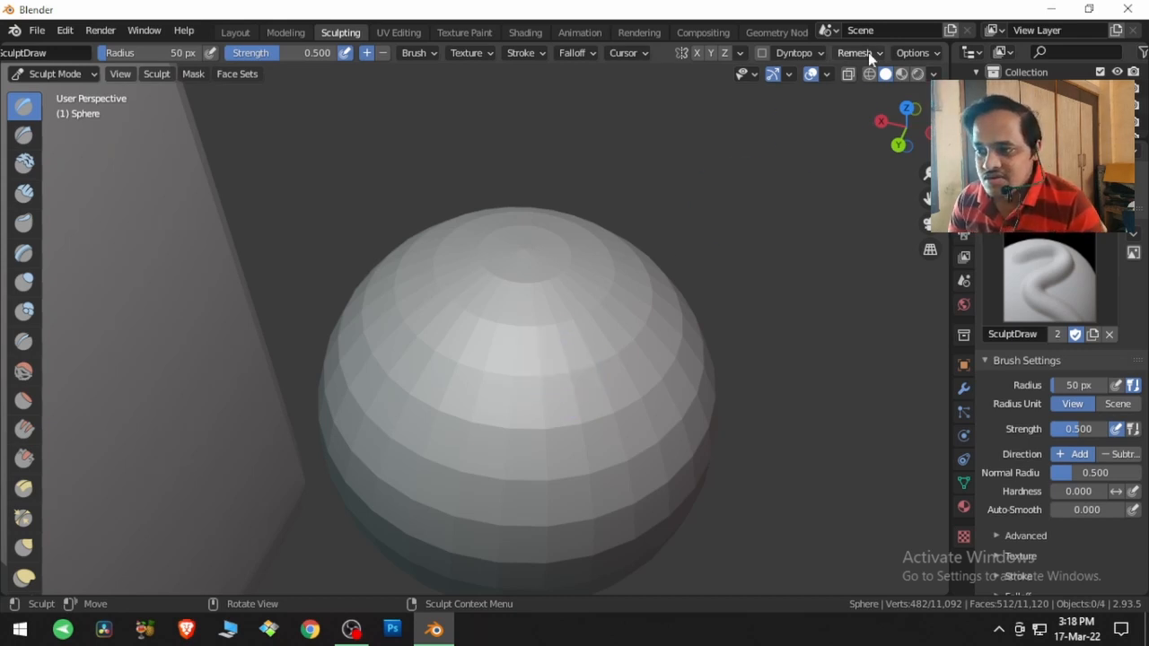
Try Shade Smooth on the sphere in Object Mode, and undo it.
click(78, 76)
click(54, 92)
click(469, 310)
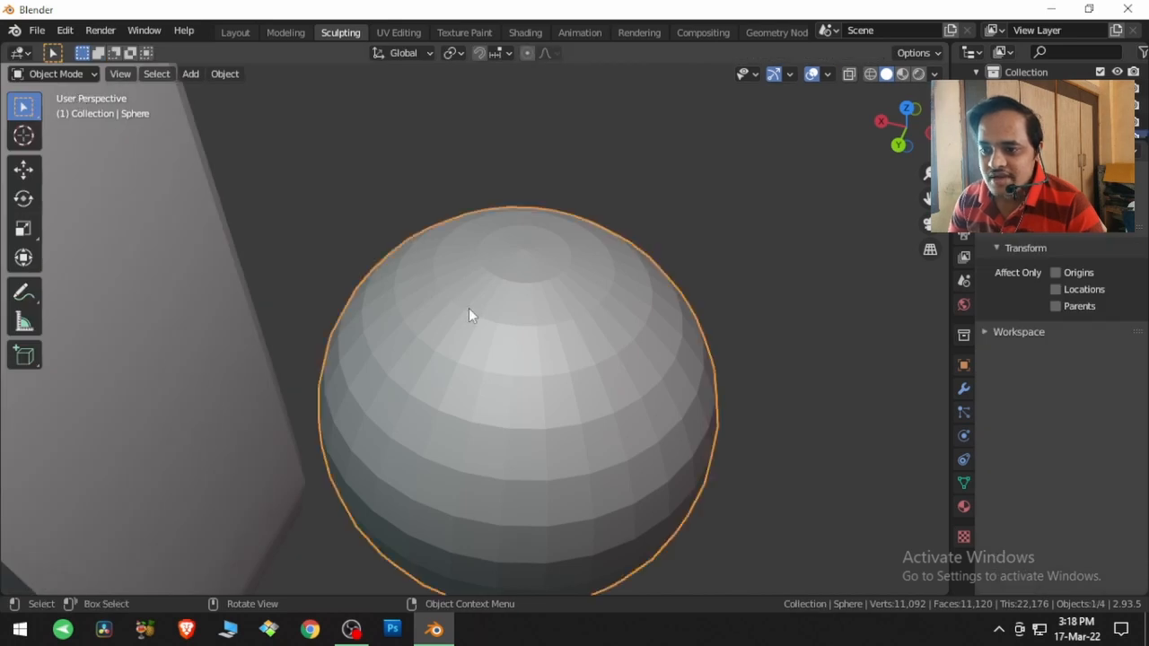
right_click(469, 308)
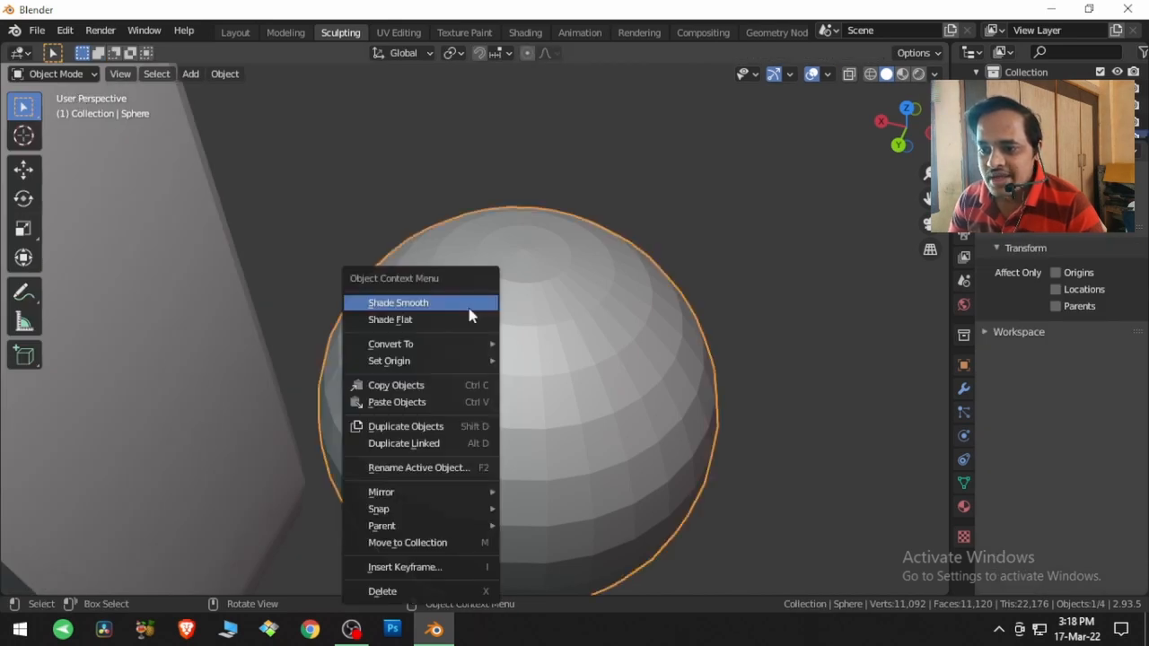
click(457, 308)
key(ctrl+z)
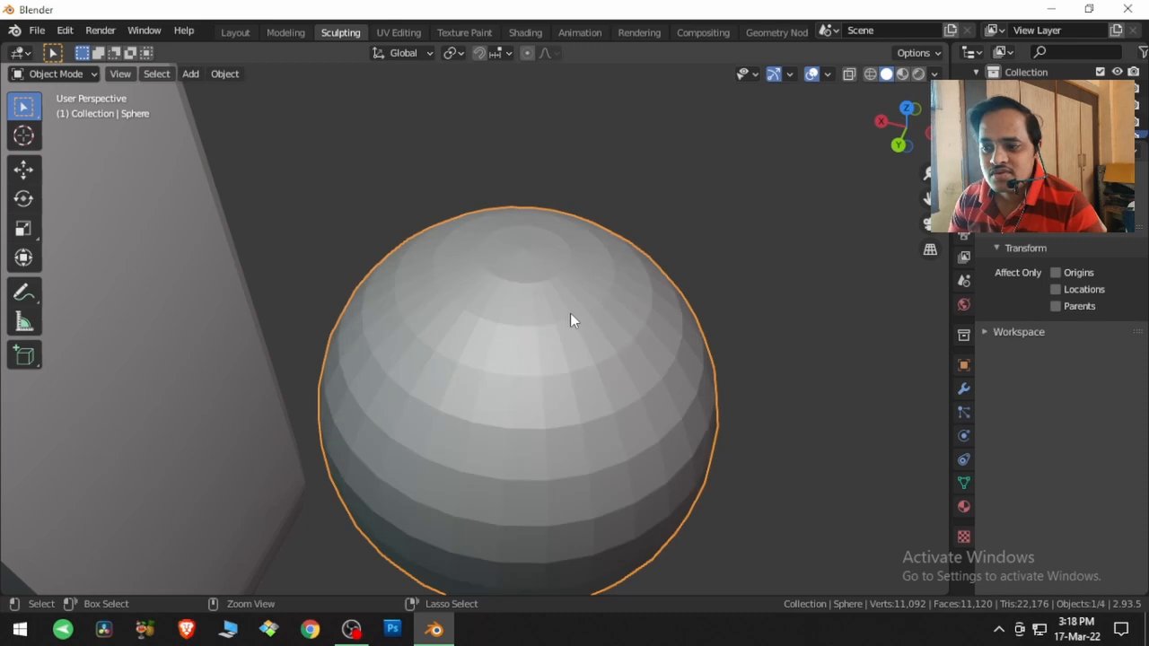
Return the sphere to Sculpt Mode and remesh it with Smooth Normals enabled.
click(72, 74)
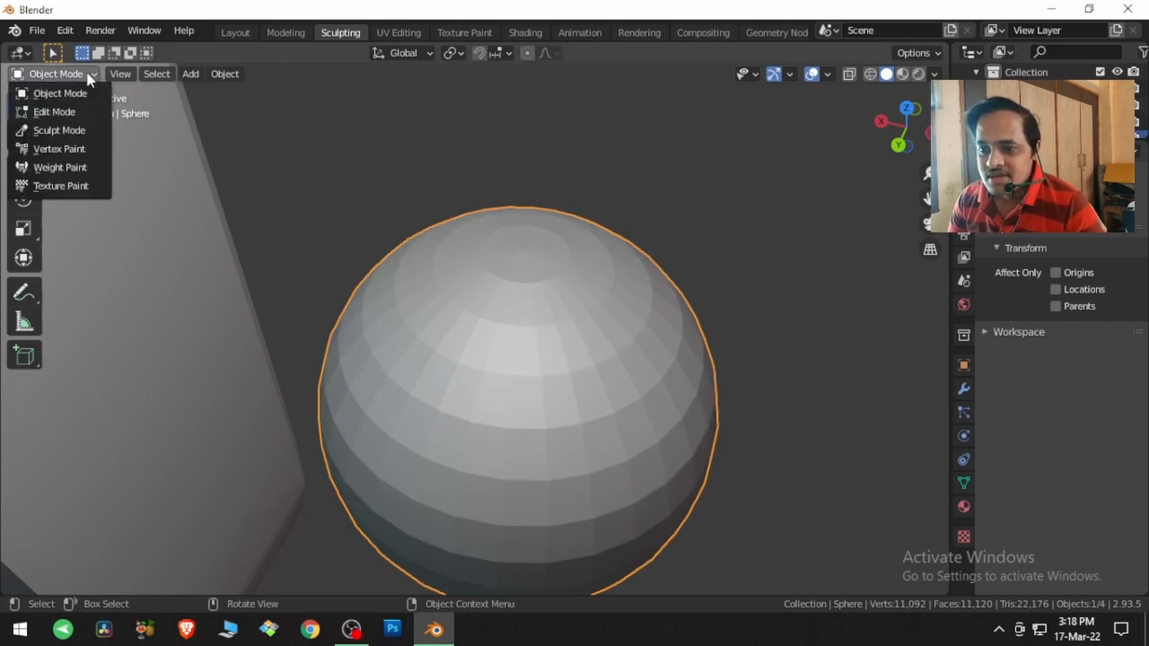
click(59, 130)
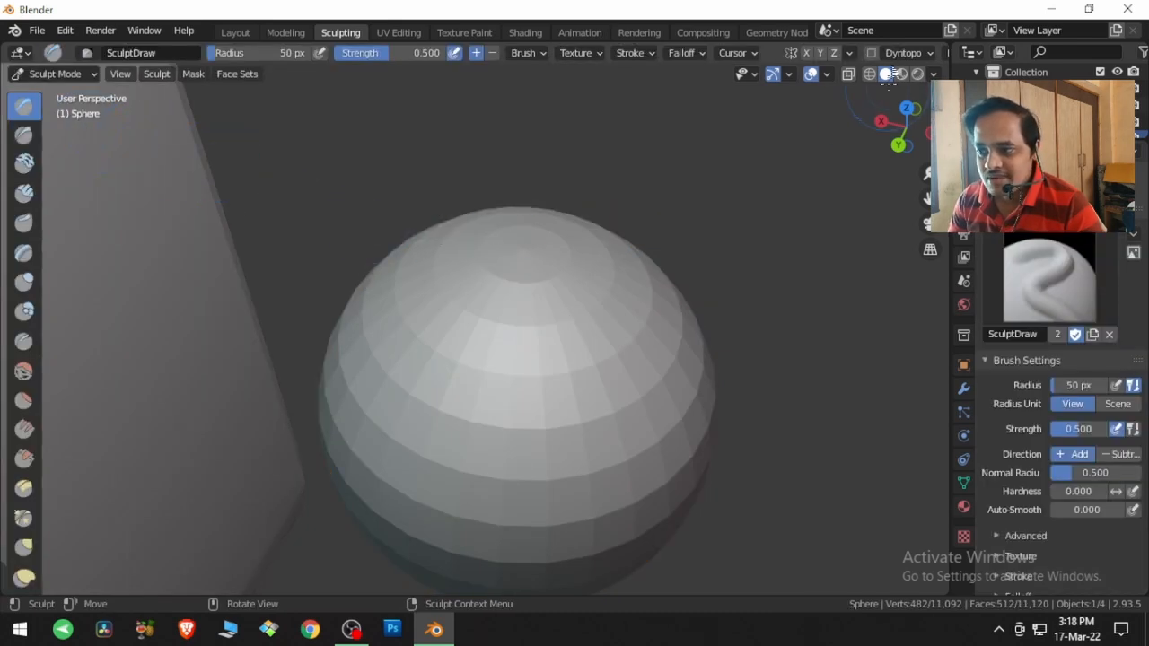
click(878, 53)
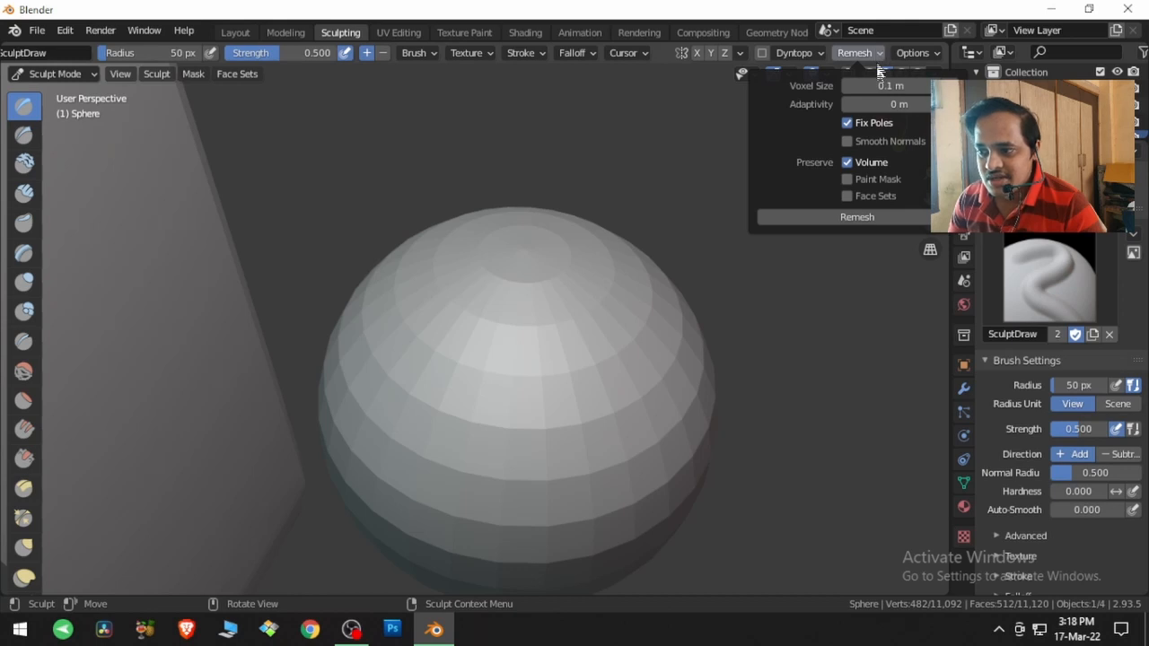
click(850, 144)
click(830, 219)
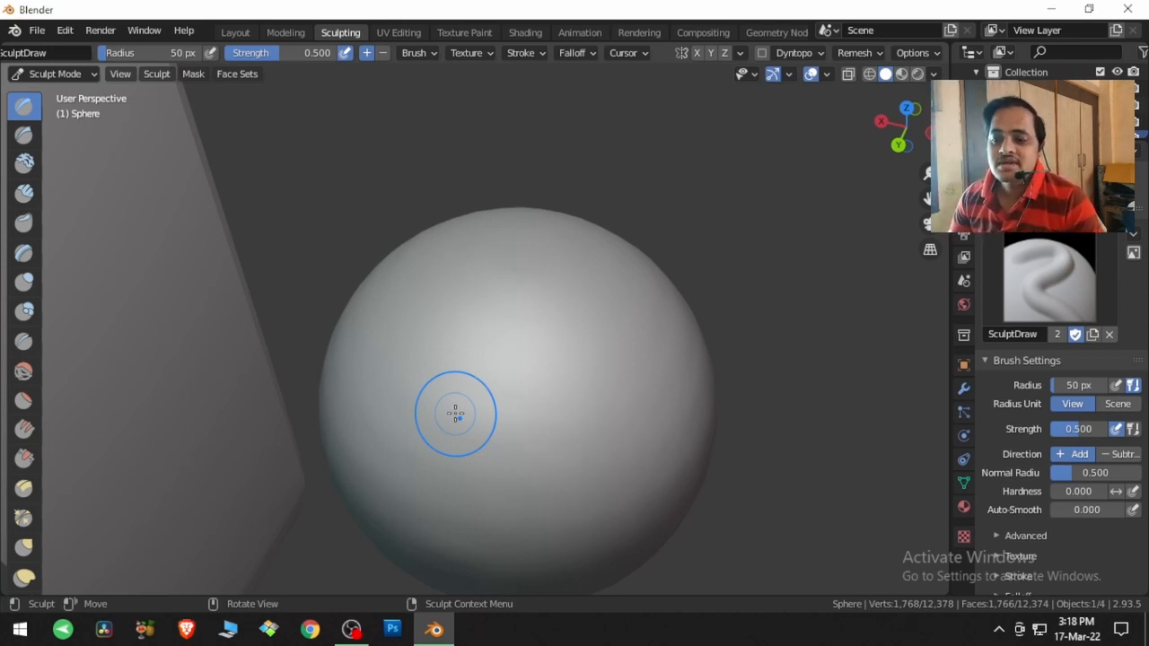
Disable Smooth Normals in the remesh options and remesh the sphere.
click(879, 57)
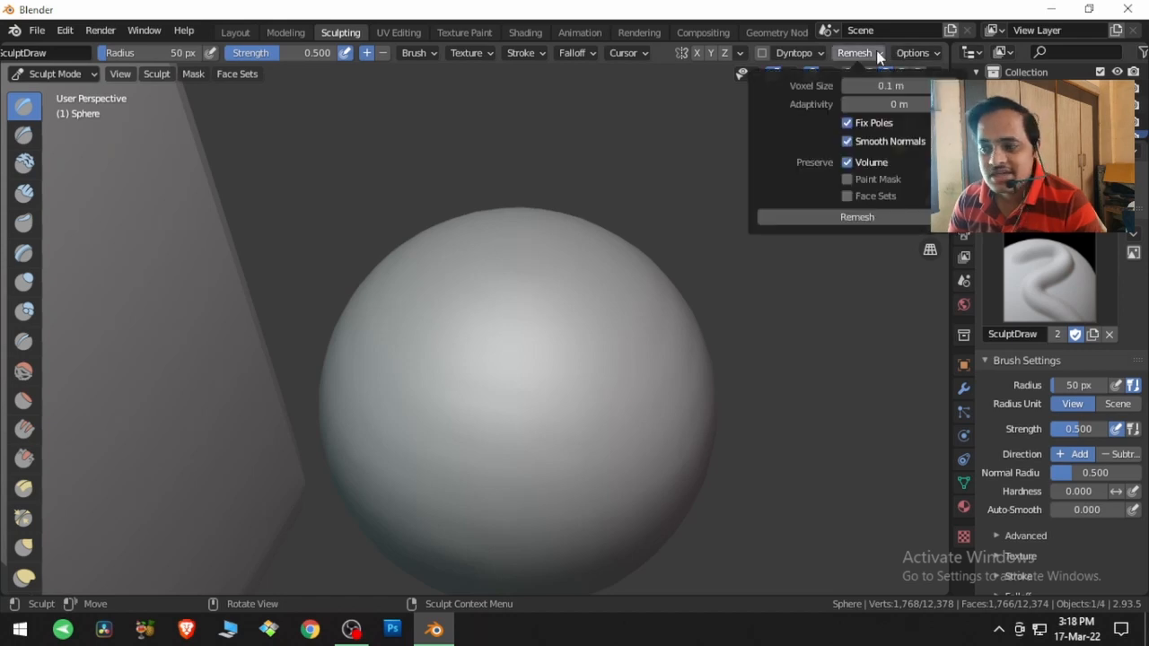
click(849, 144)
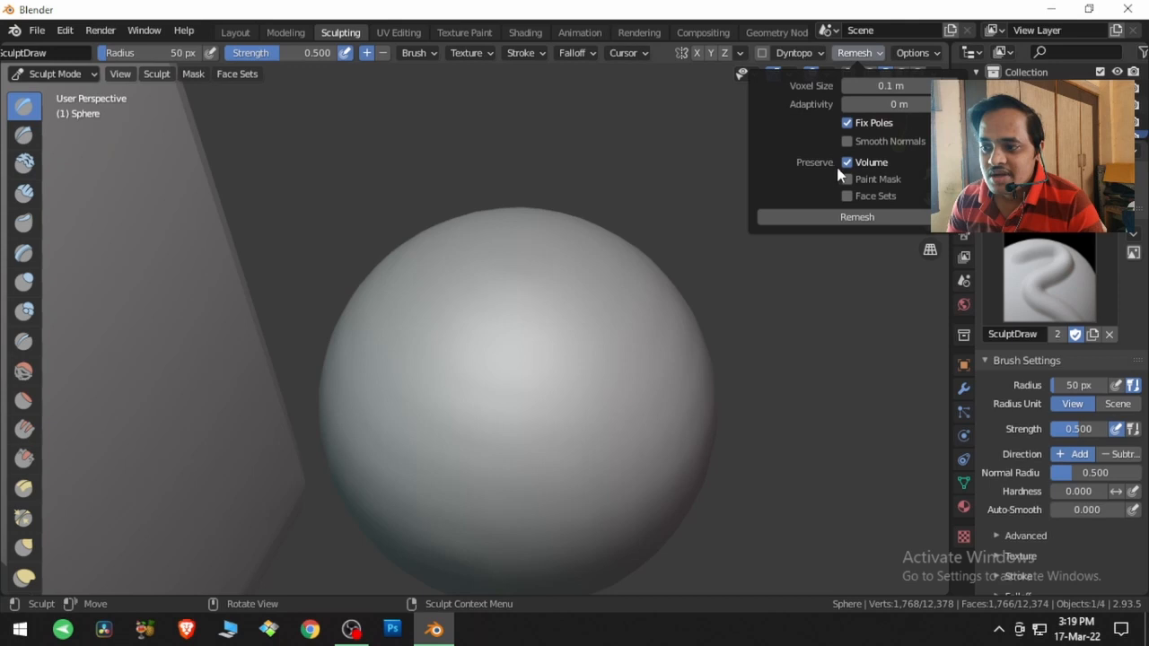
click(829, 220)
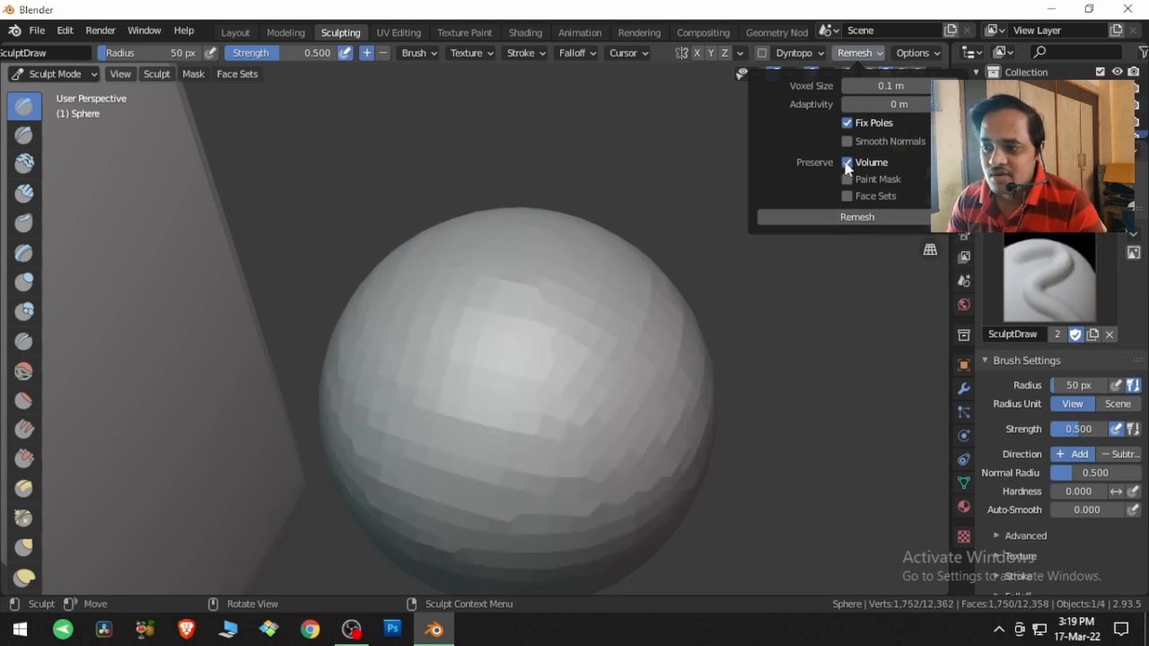
Disable Preserve Volume in the remesh options and remesh the sphere repeatedly.
click(847, 164)
click(840, 219)
click(840, 218)
click(840, 218)
click(840, 218)
click(840, 218)
click(840, 218)
click(840, 218)
click(840, 218)
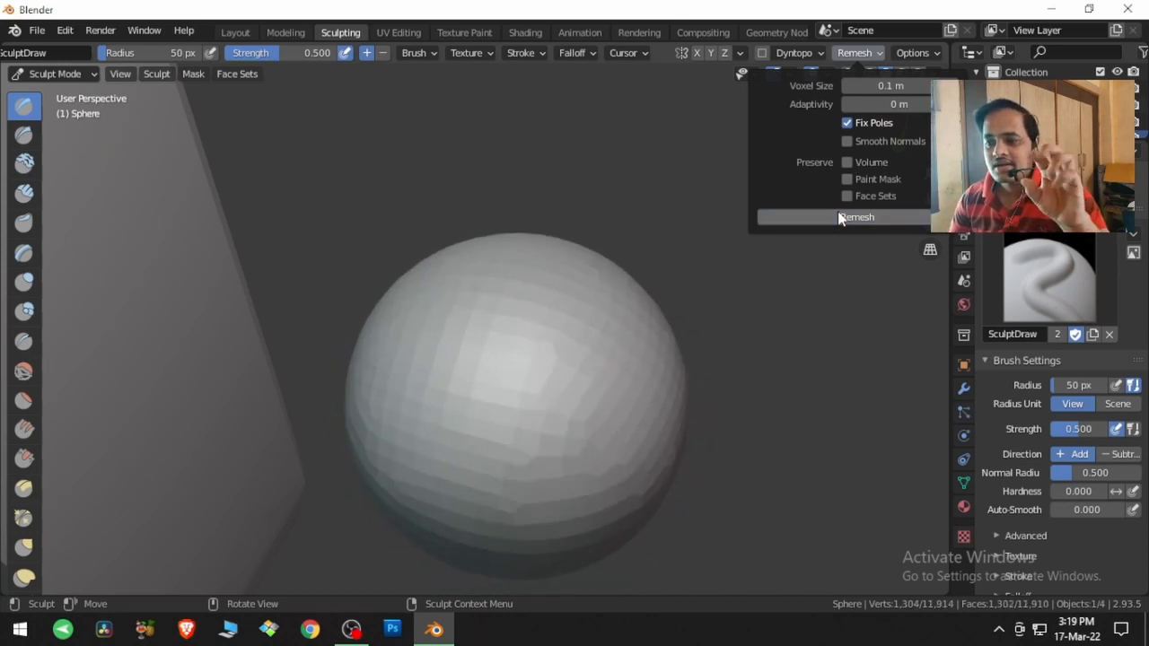
click(840, 218)
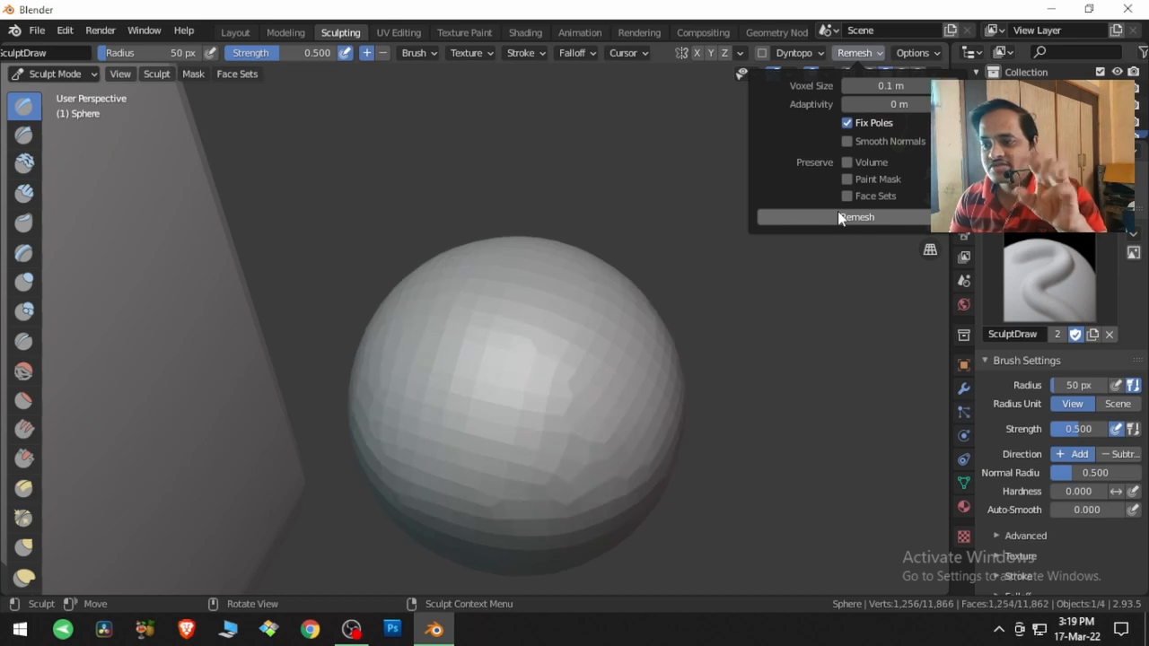
Remesh the sphere once more and mask an area on one side of it with the Lasso Mask tool.
click(840, 218)
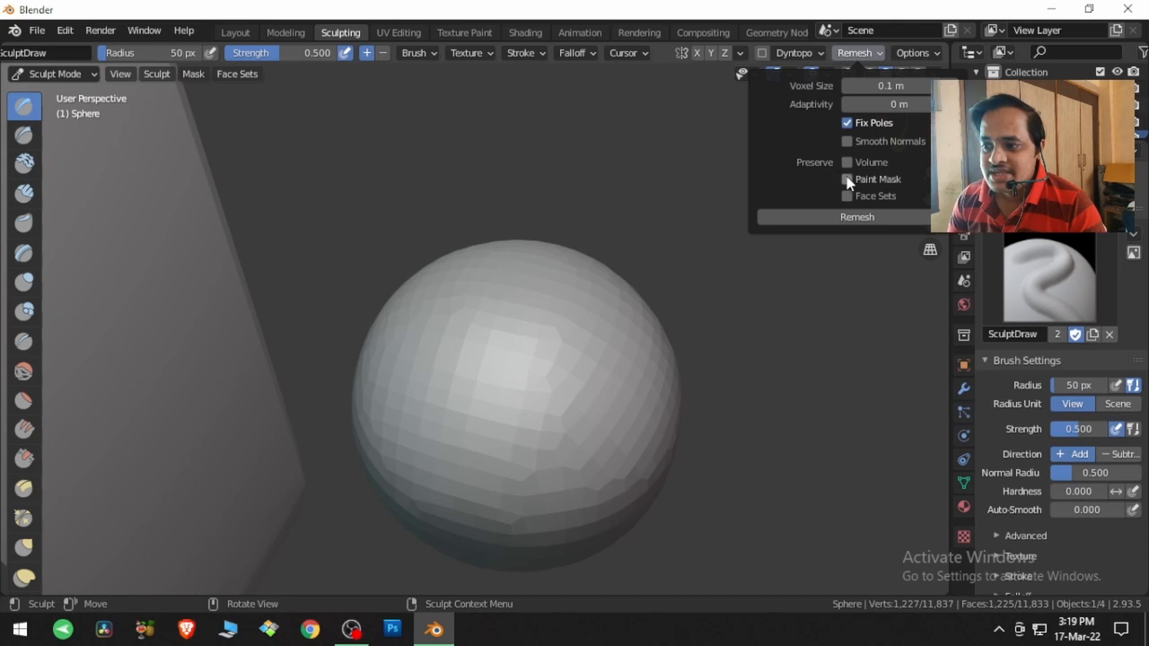
scroll(25, 503, down, 5)
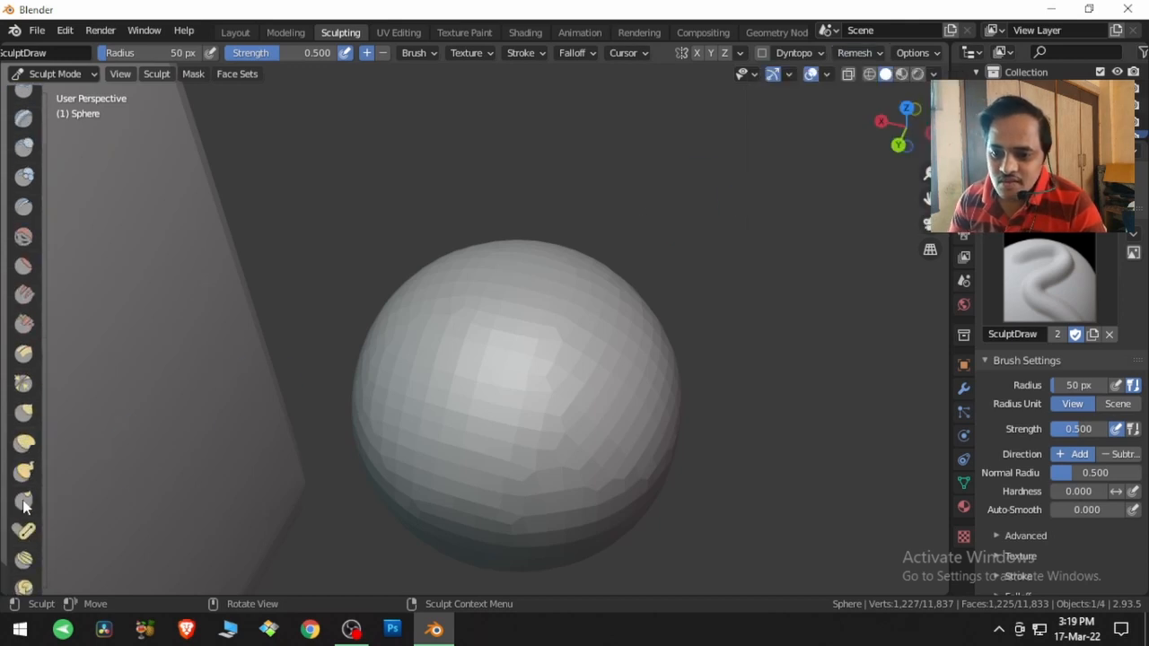
drag(41, 453, 155, 442)
scroll(117, 426, down, 10)
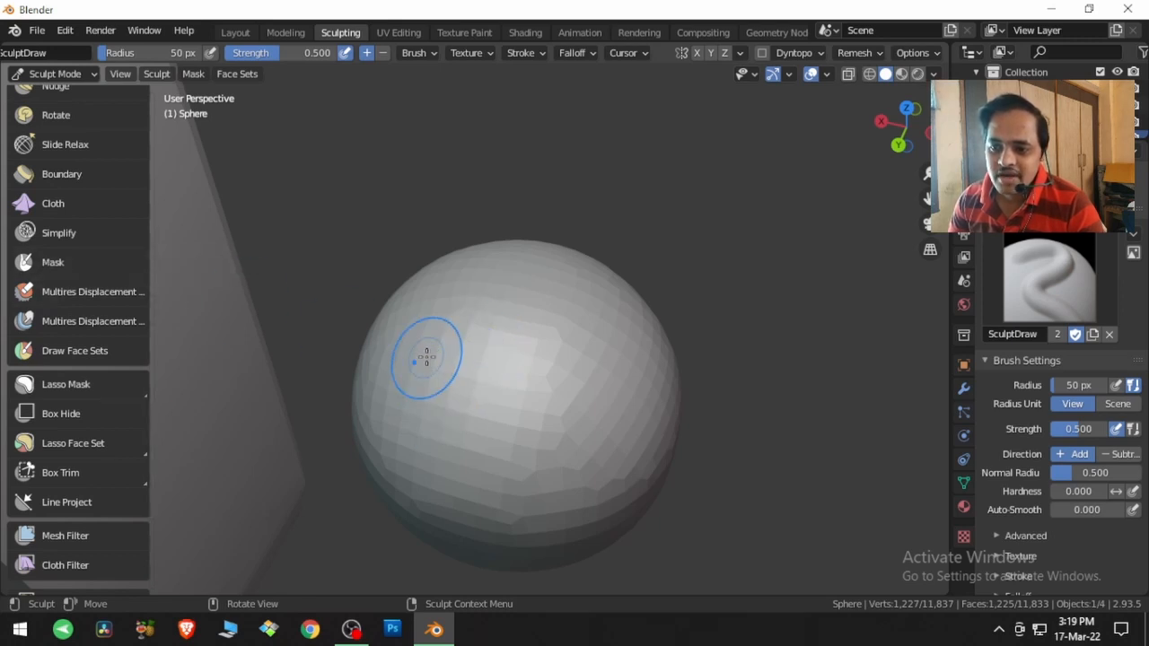
click(113, 387)
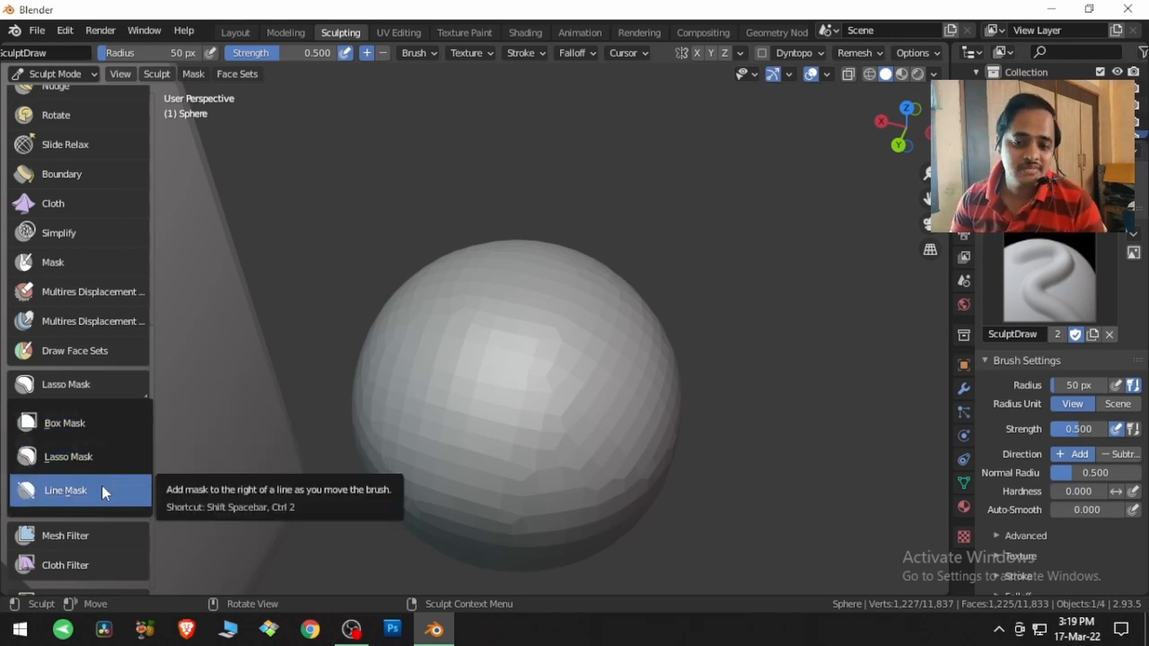
click(102, 456)
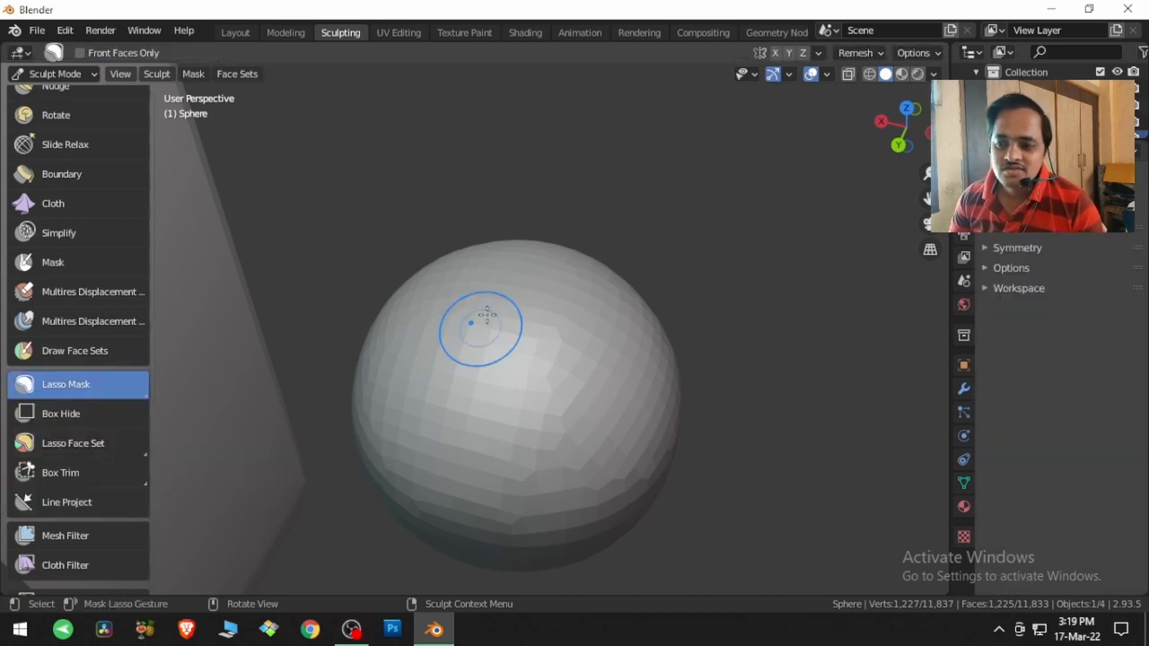
mouse_move(589, 189)
mouse_down()
mouse_move(526, 257)
mouse_move(575, 398)
mouse_move(725, 431)
mouse_move(787, 251)
mouse_move(777, 256)
mouse_up()
mouse_move(777, 257)
middle_down()
mouse_move(631, 297)
mouse_move(474, 194)
mouse_move(664, 277)
mouse_move(706, 281)
middle_up()
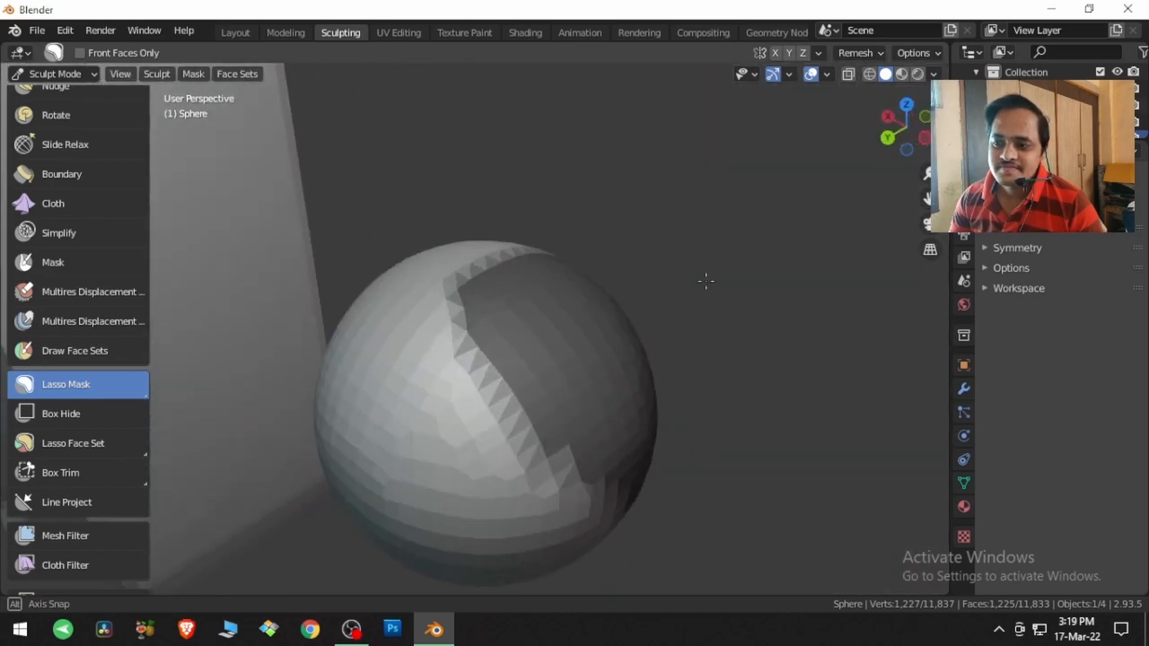
Try remeshing the masked sphere with Preserve Paint Mask disabled, and undo the remesh.
click(858, 53)
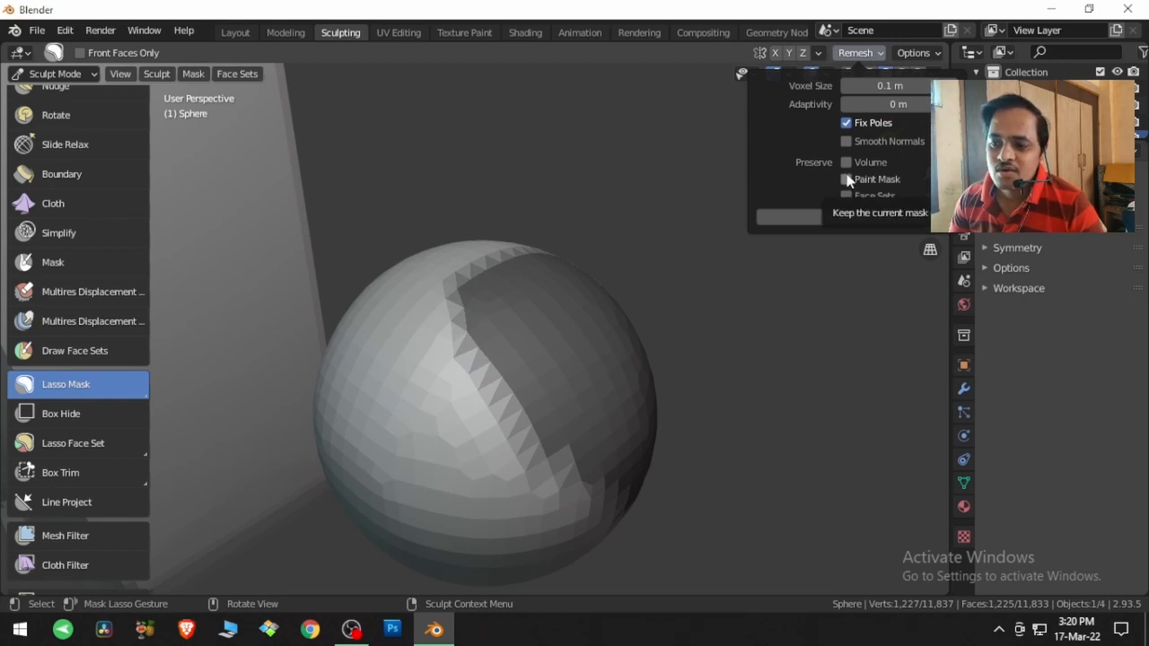
click(828, 220)
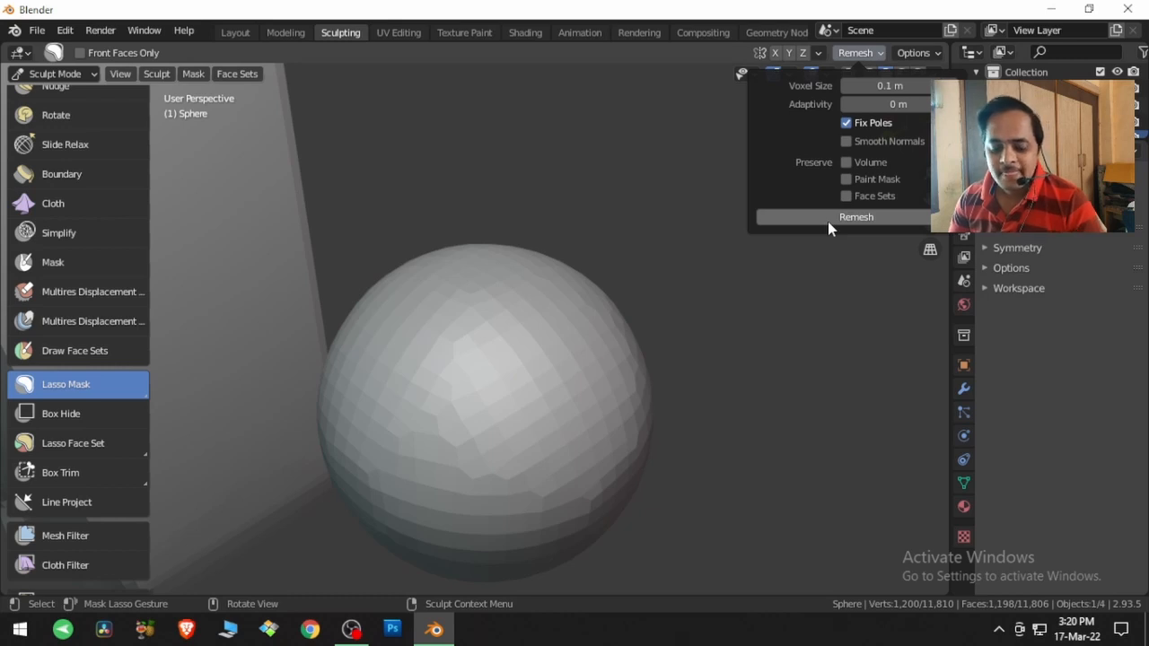
key(ctrl+z)
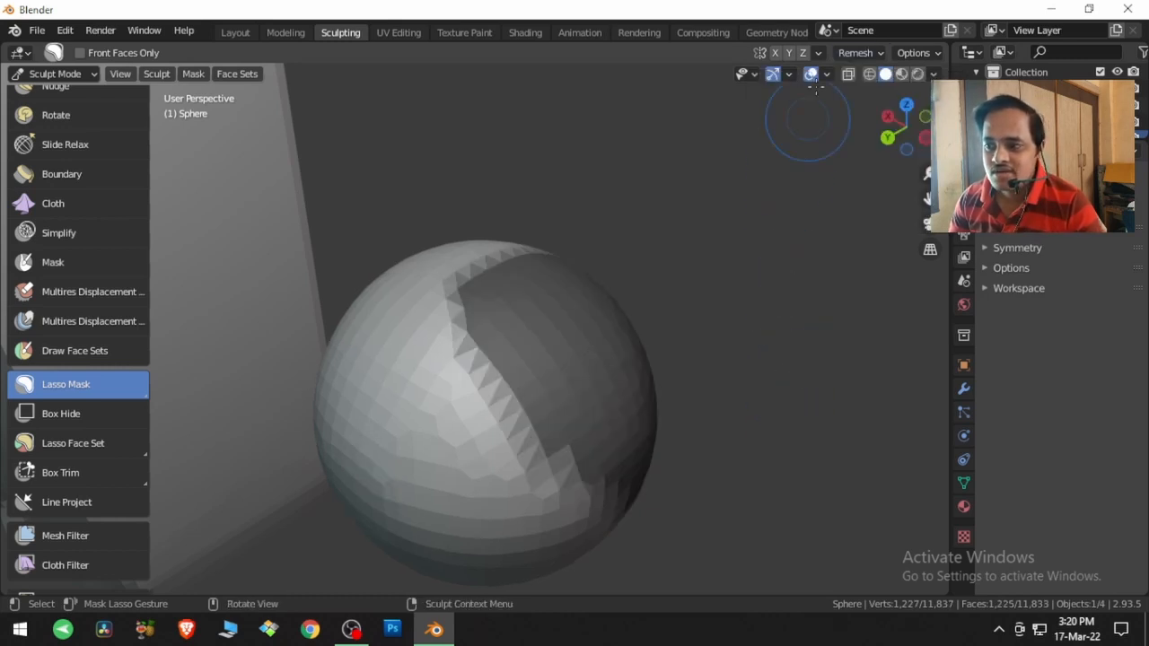
Enable Preserve Paint Mask in the remesh options and remesh the masked sphere repeatedly.
click(857, 52)
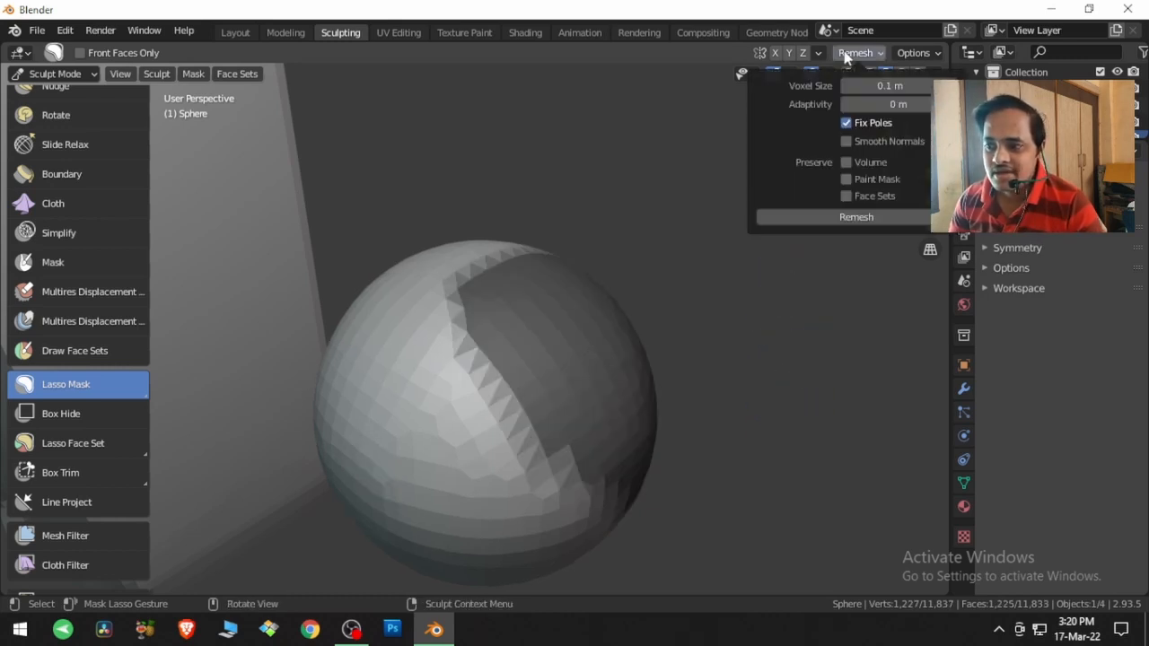
click(845, 179)
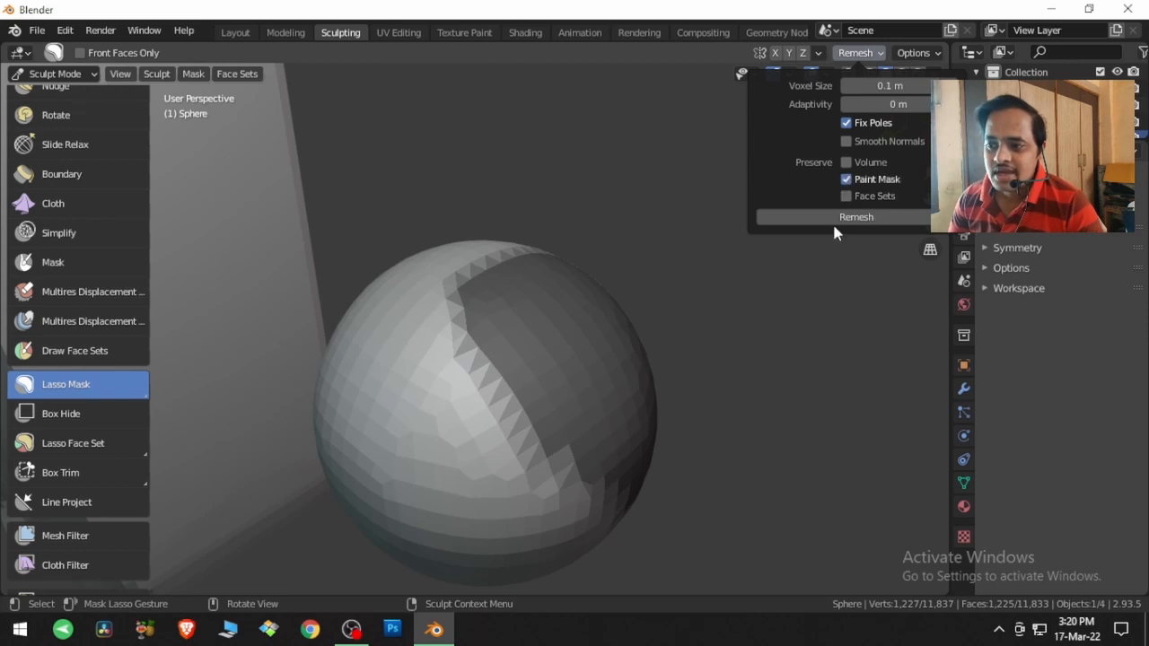
click(833, 219)
click(833, 220)
click(833, 220)
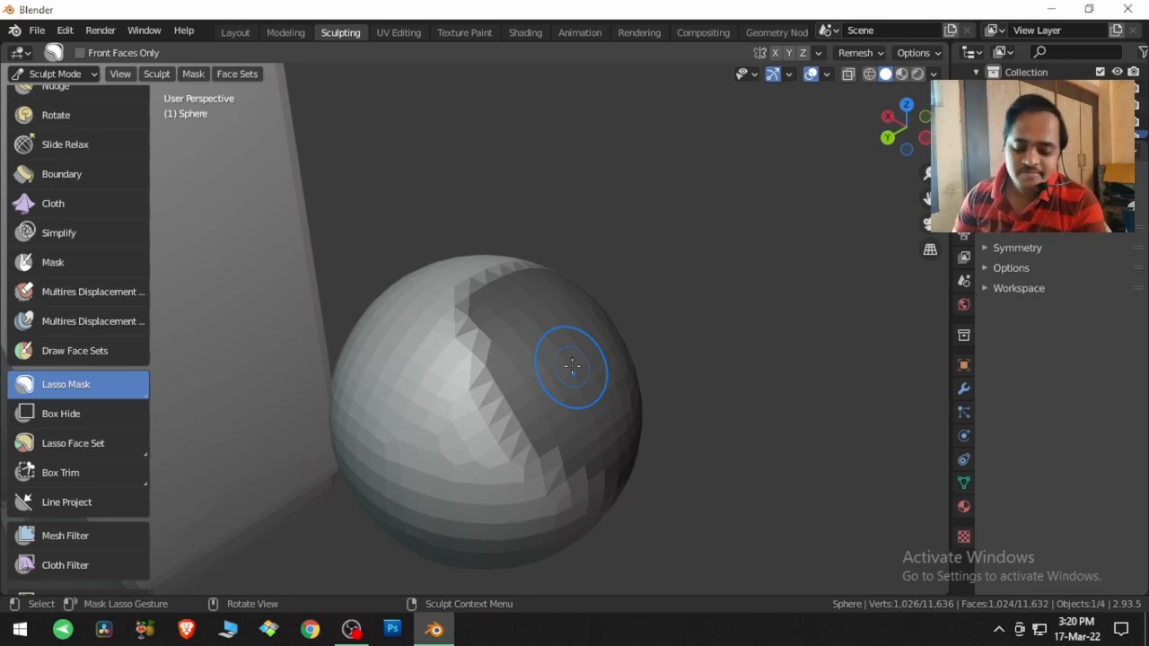
Clear the mask from the sphere and disable Preserve Paint Mask in the remesh options.
key(alt+m)
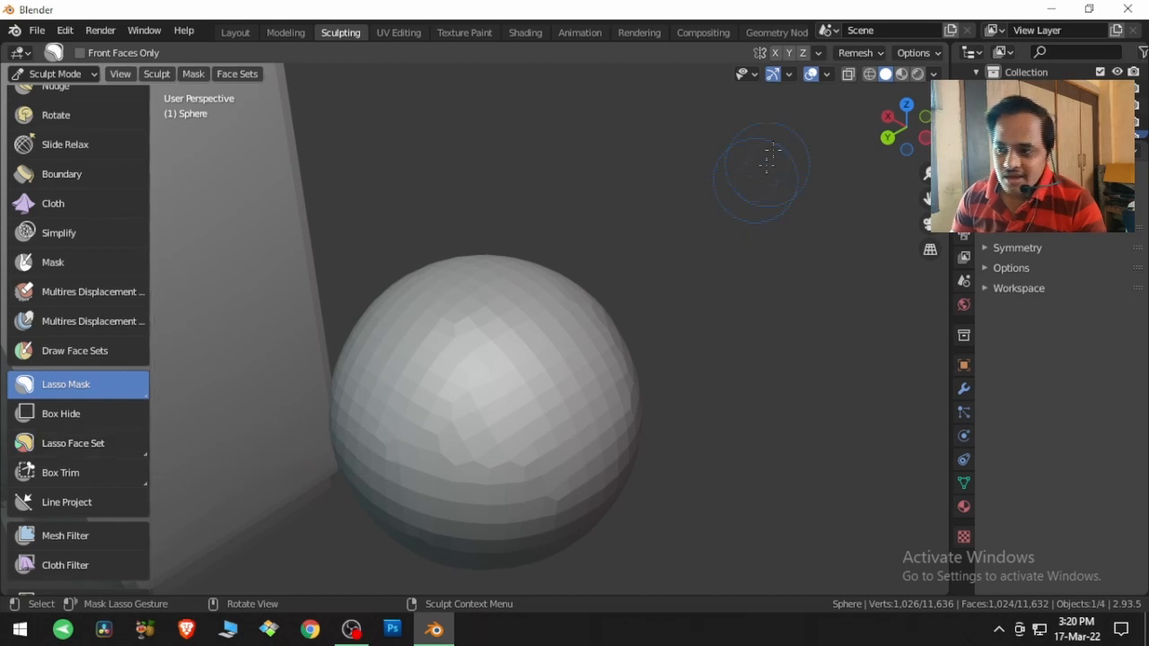
click(857, 55)
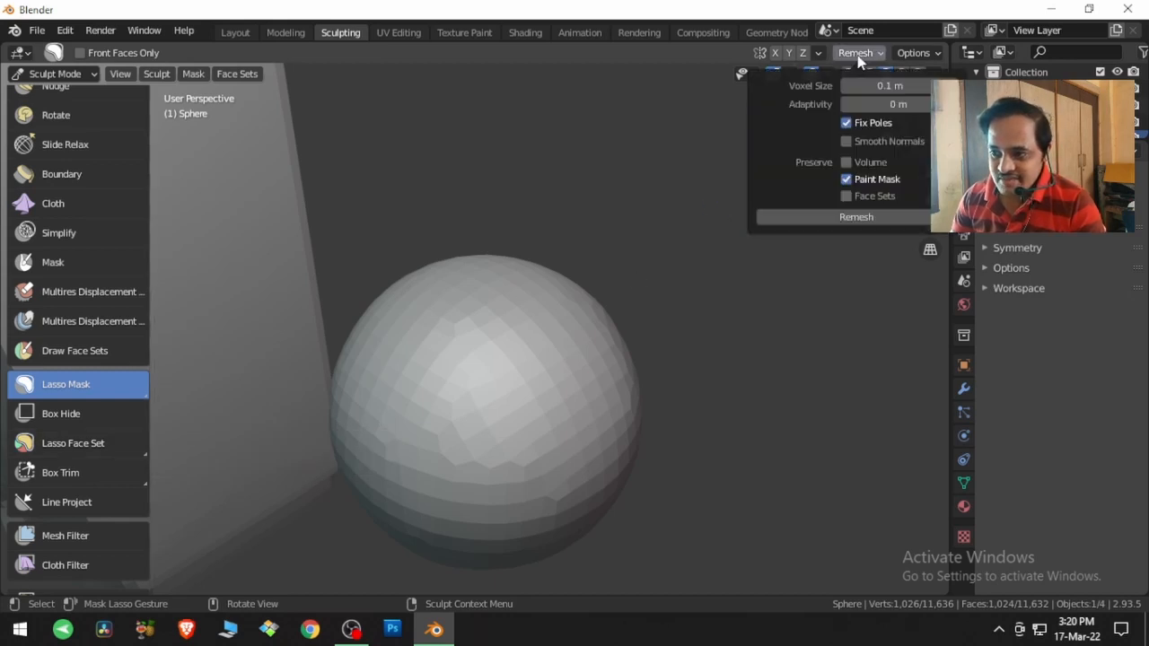
click(847, 180)
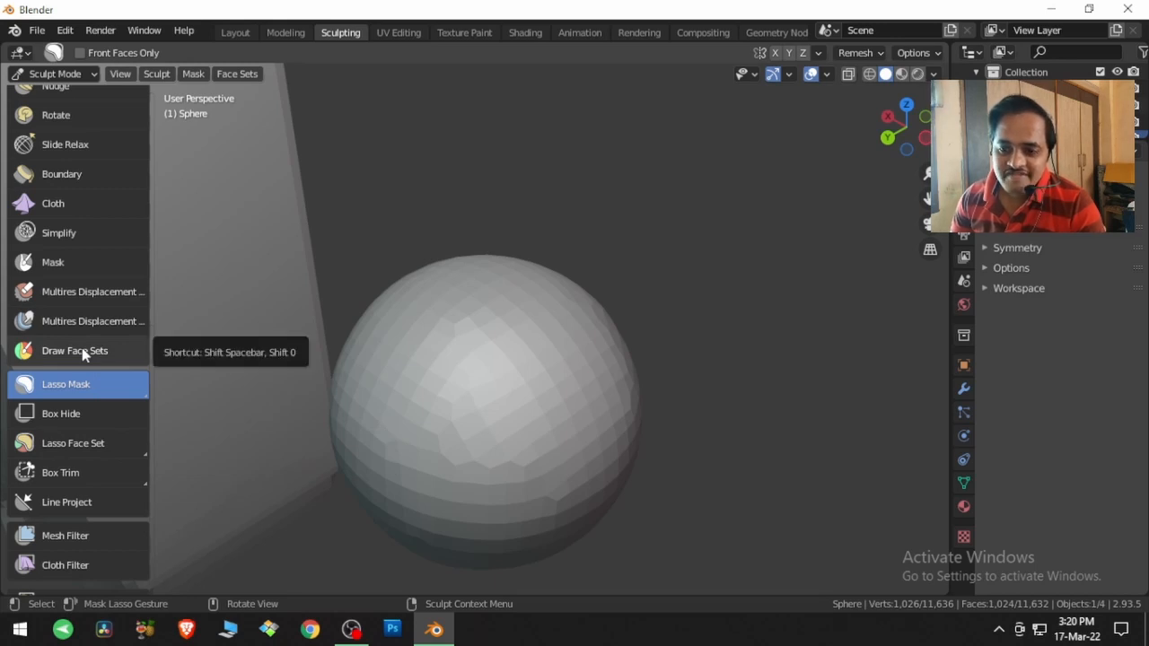
Create a face set on one side of the sphere with the Lasso Face Set tool.
click(83, 446)
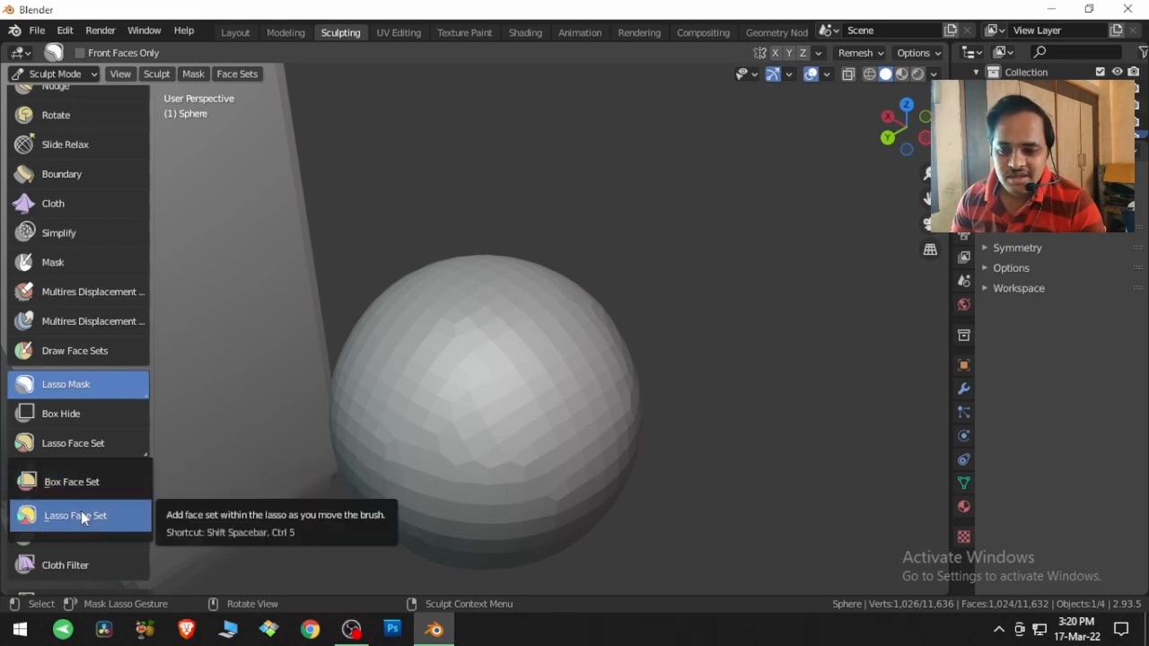
click(82, 518)
mouse_move(572, 224)
mouse_down()
mouse_move(495, 305)
mouse_move(526, 390)
mouse_move(672, 456)
mouse_move(710, 257)
mouse_up()
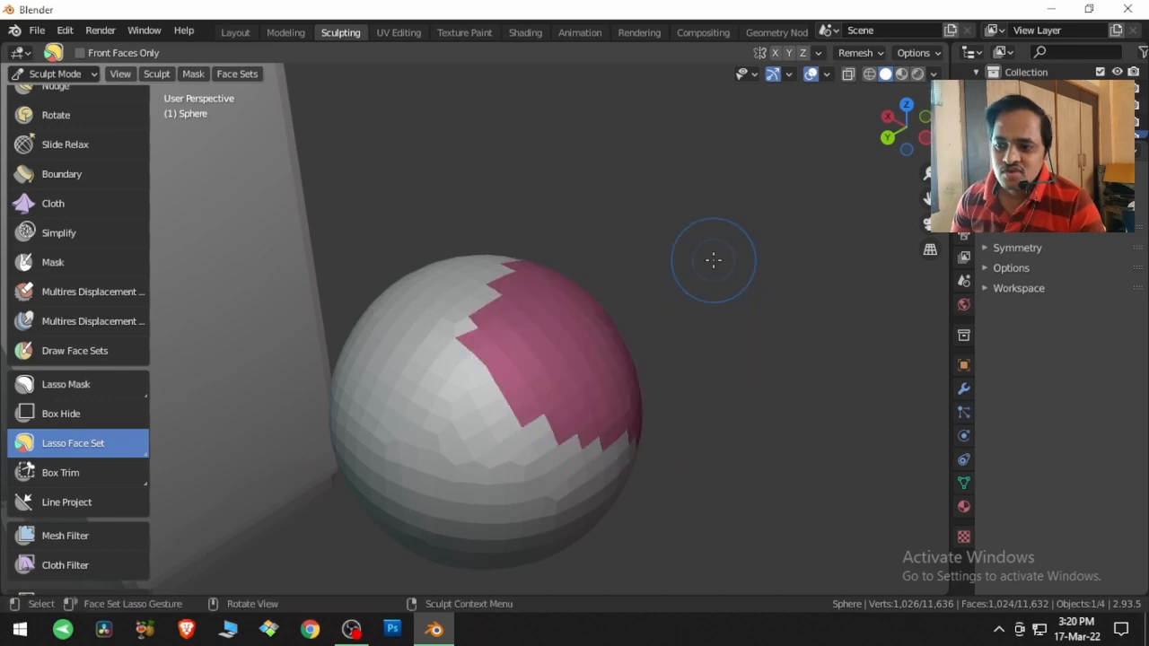
middle_drag(713, 260, 703, 282)
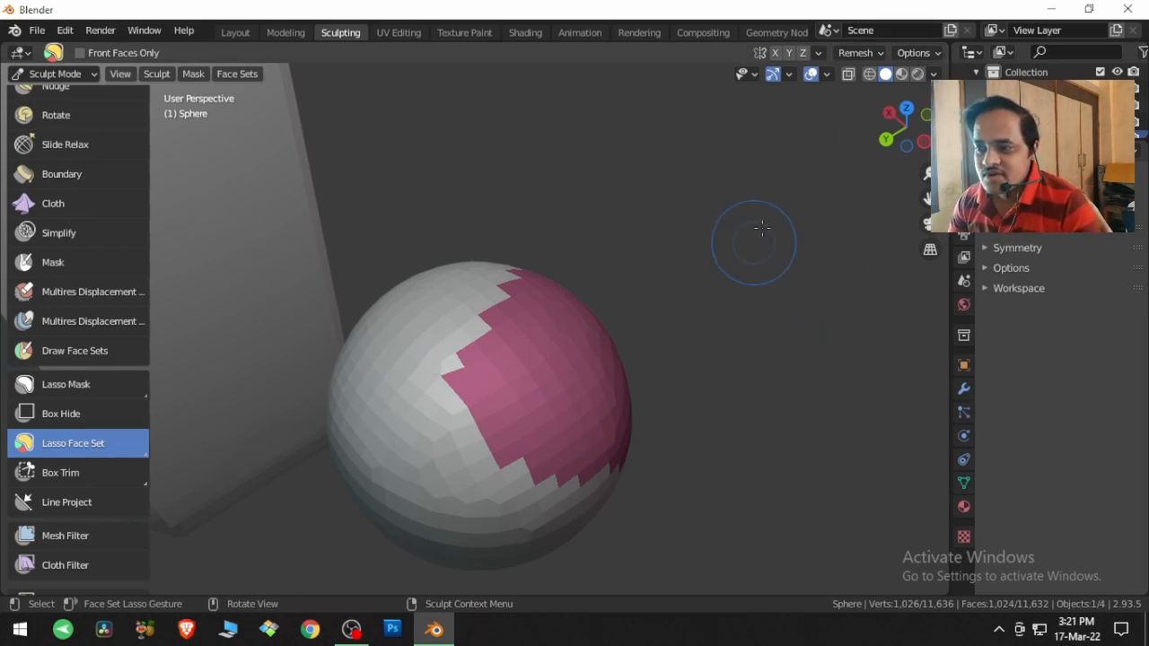
Enable Preserve Face Sets in the remesh options and remesh the sphere repeatedly.
click(864, 51)
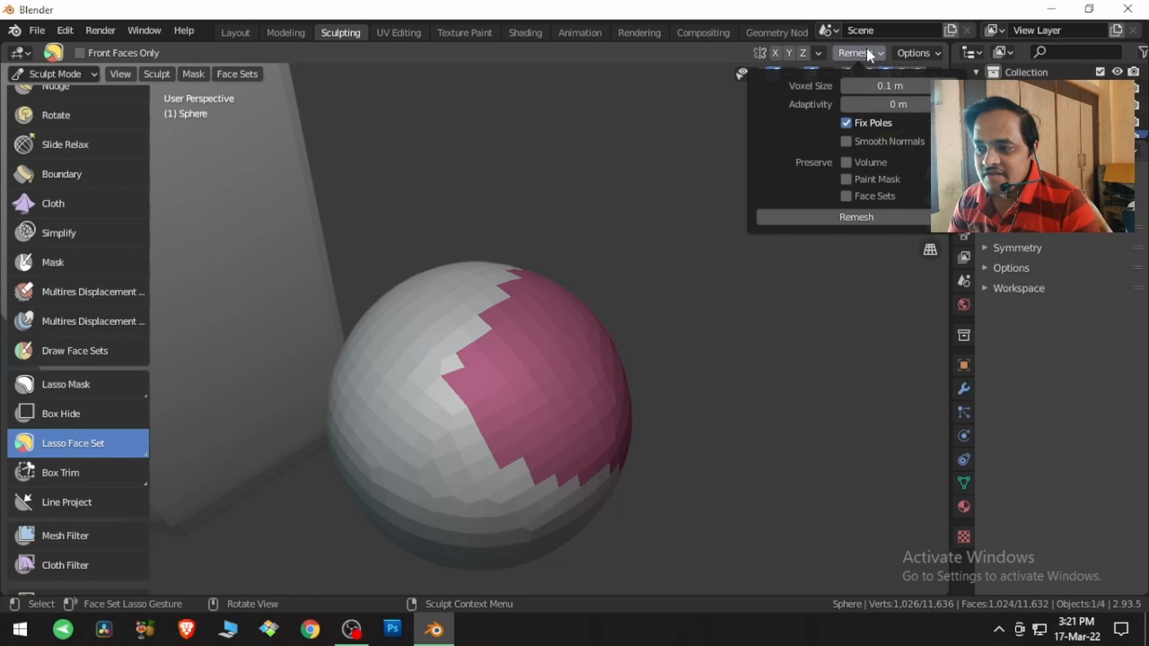
click(843, 197)
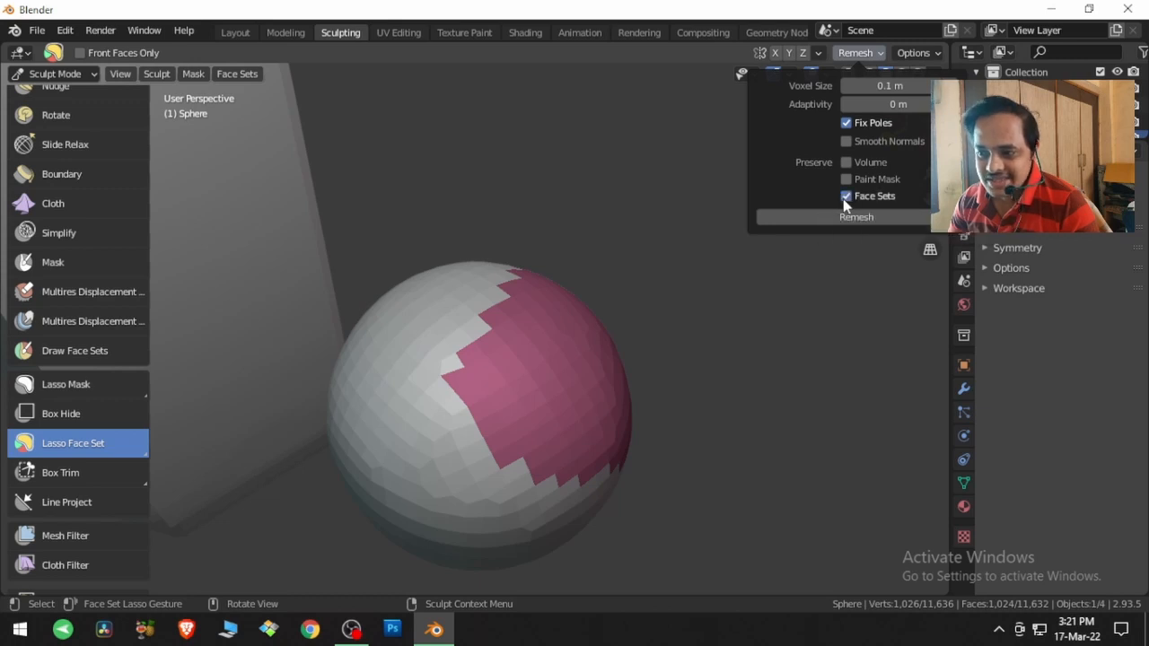
click(839, 218)
click(839, 218)
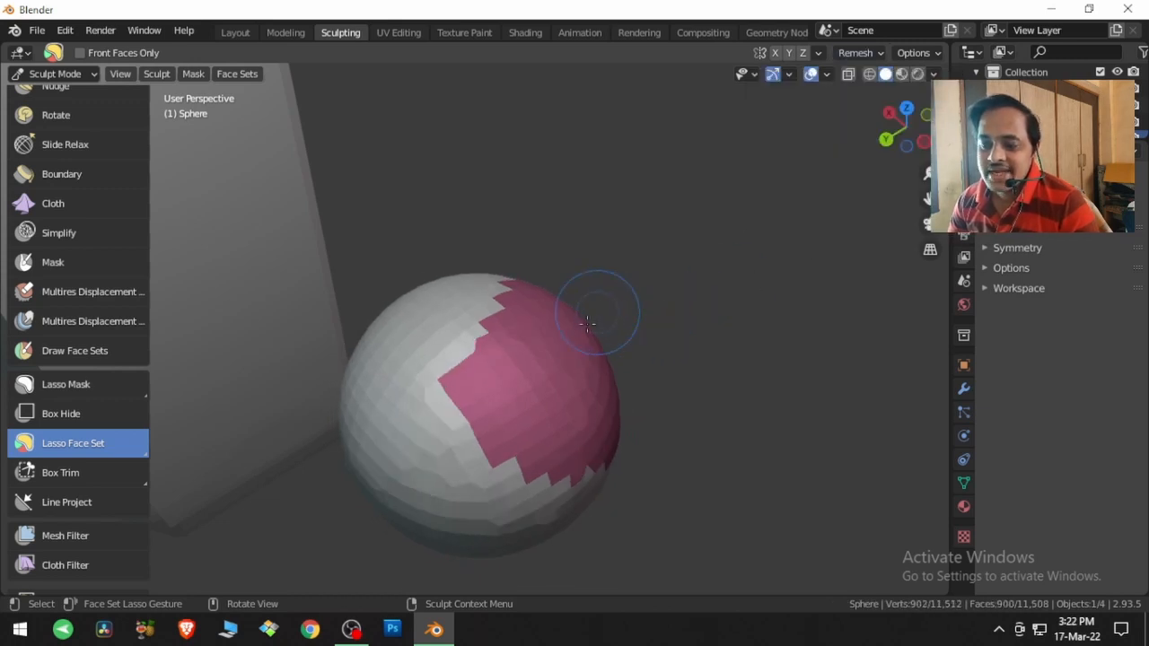
Remesh the sphere with Preserve Face Sets disabled, and enable Preserve Volume in the remesh options.
click(862, 52)
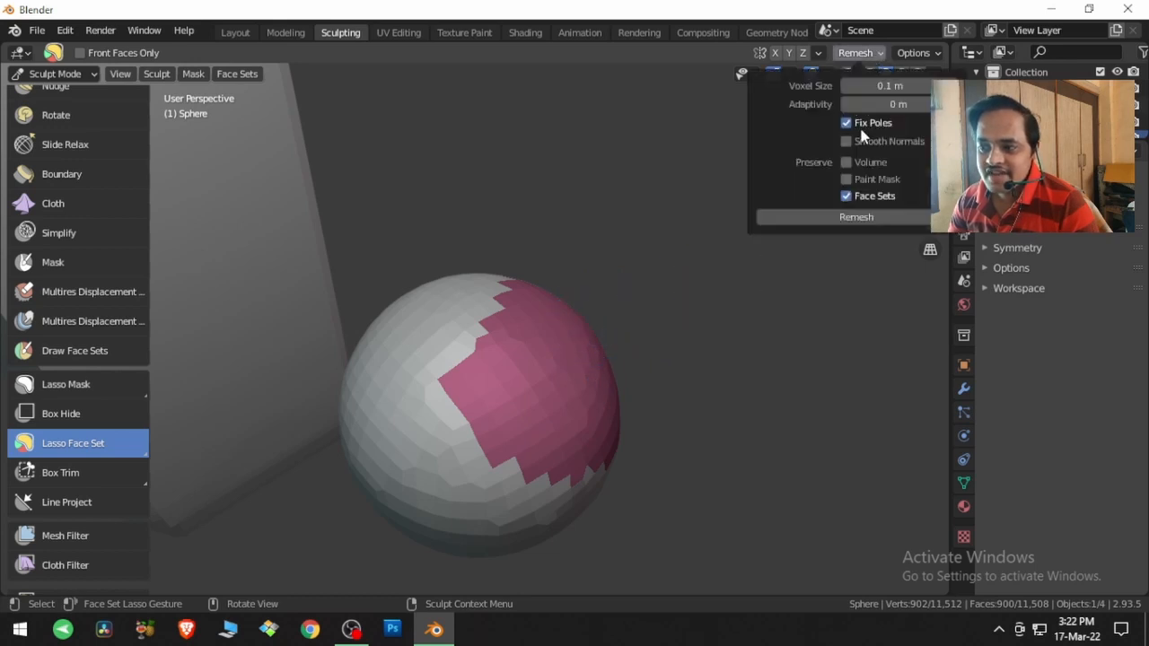
click(847, 196)
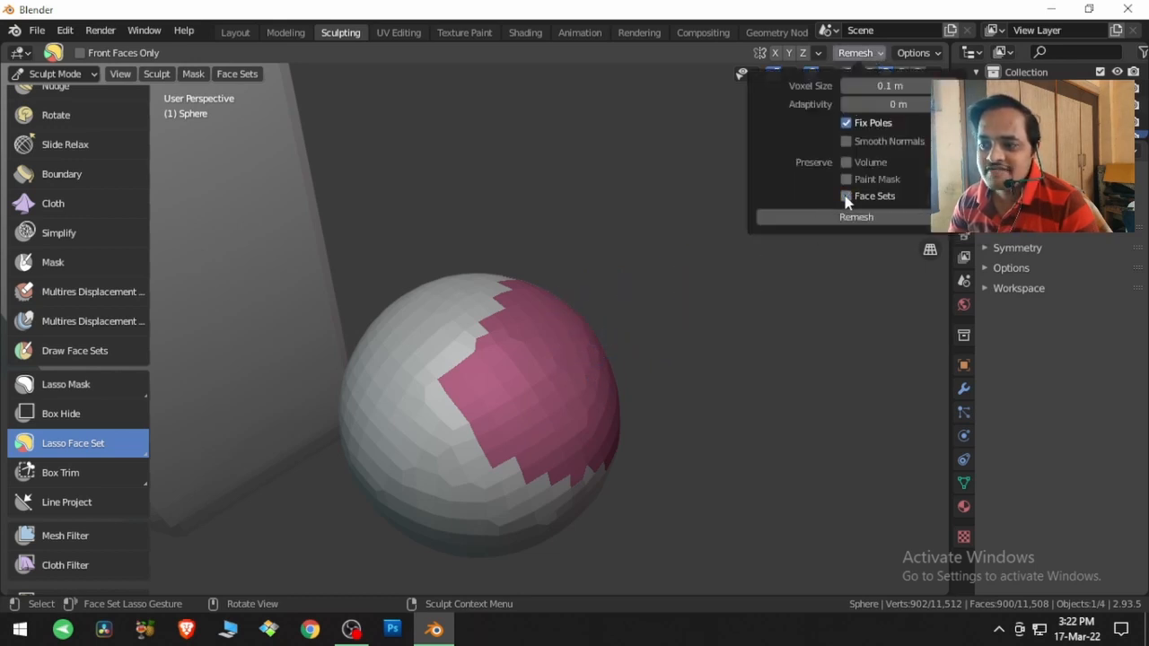
click(842, 221)
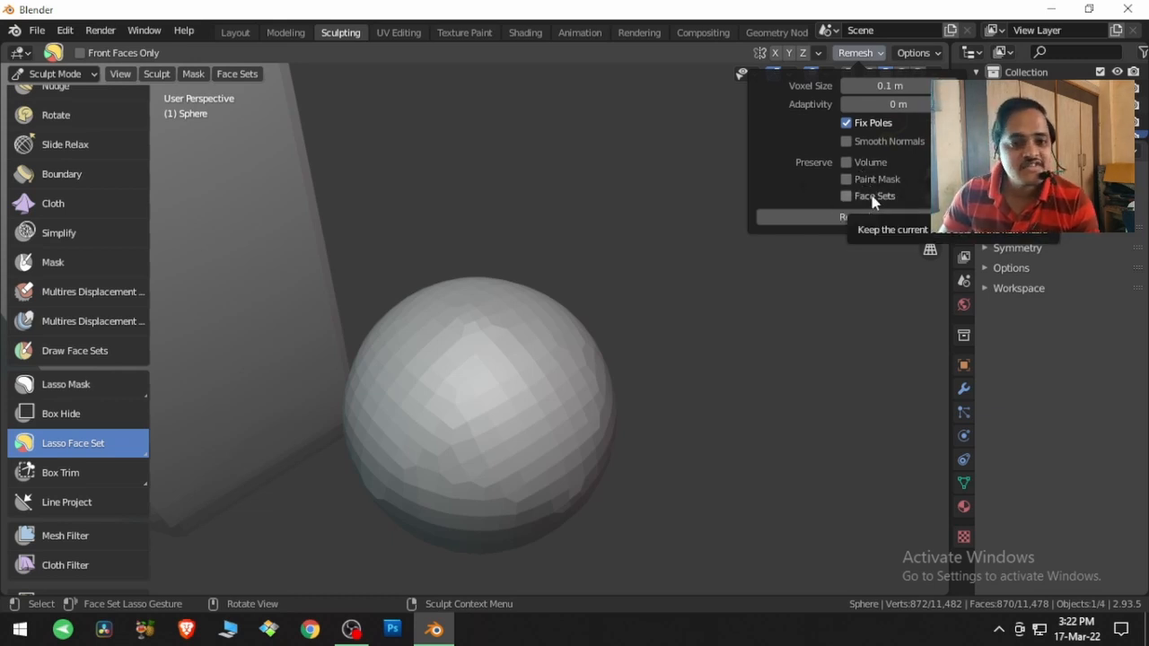
click(844, 163)
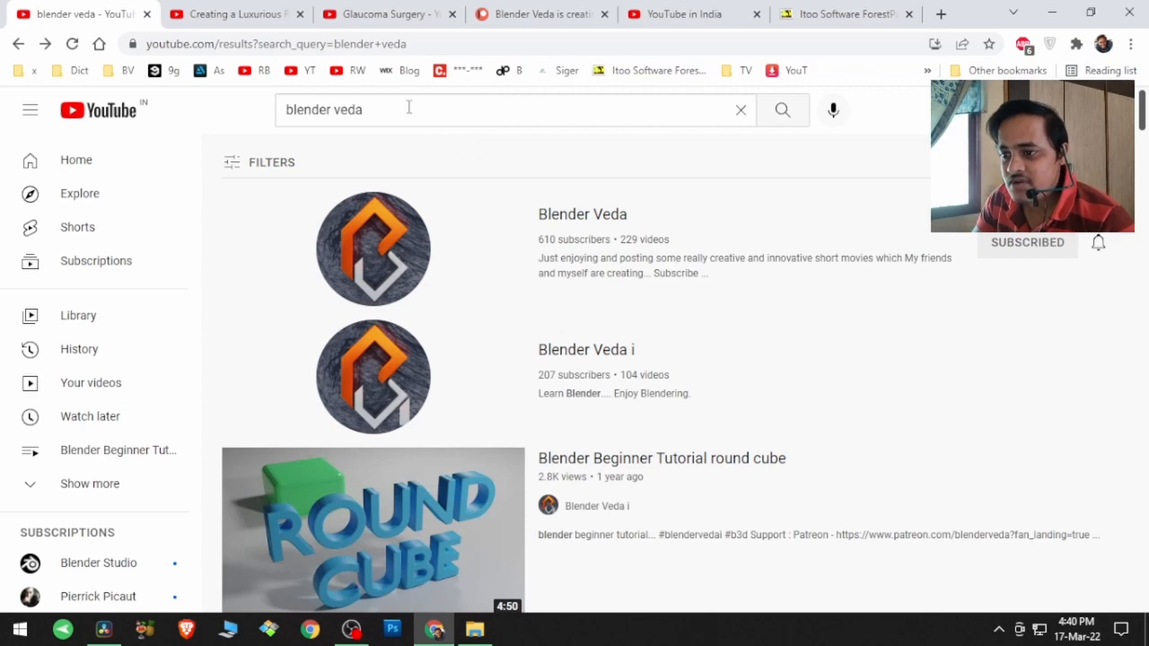
On YouTube, open the Blender Veda i channel's Sculpting Texture Blender Veda video and expand its description to the Patreon support link.
click(411, 407)
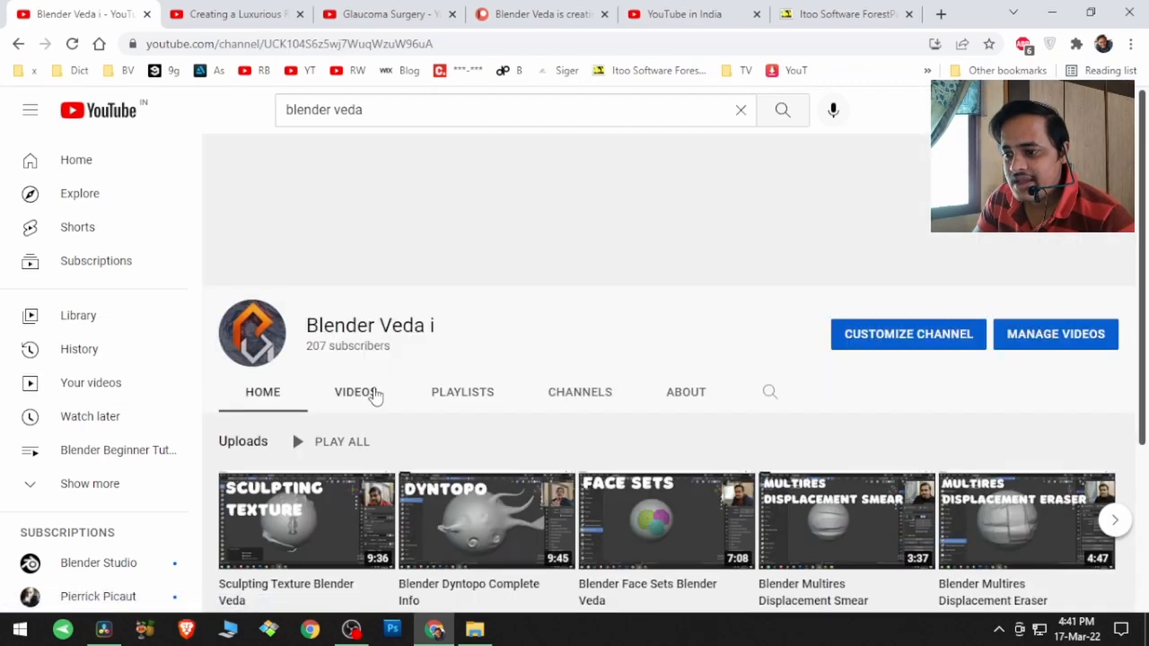
mouse_move(329, 485)
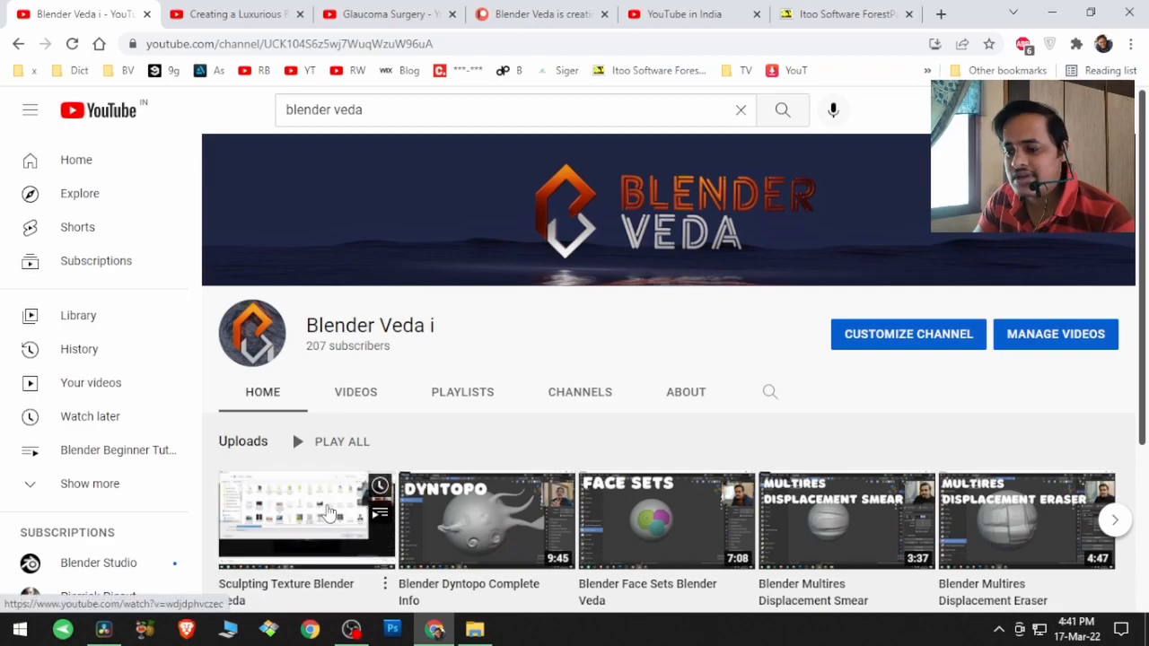
click(328, 512)
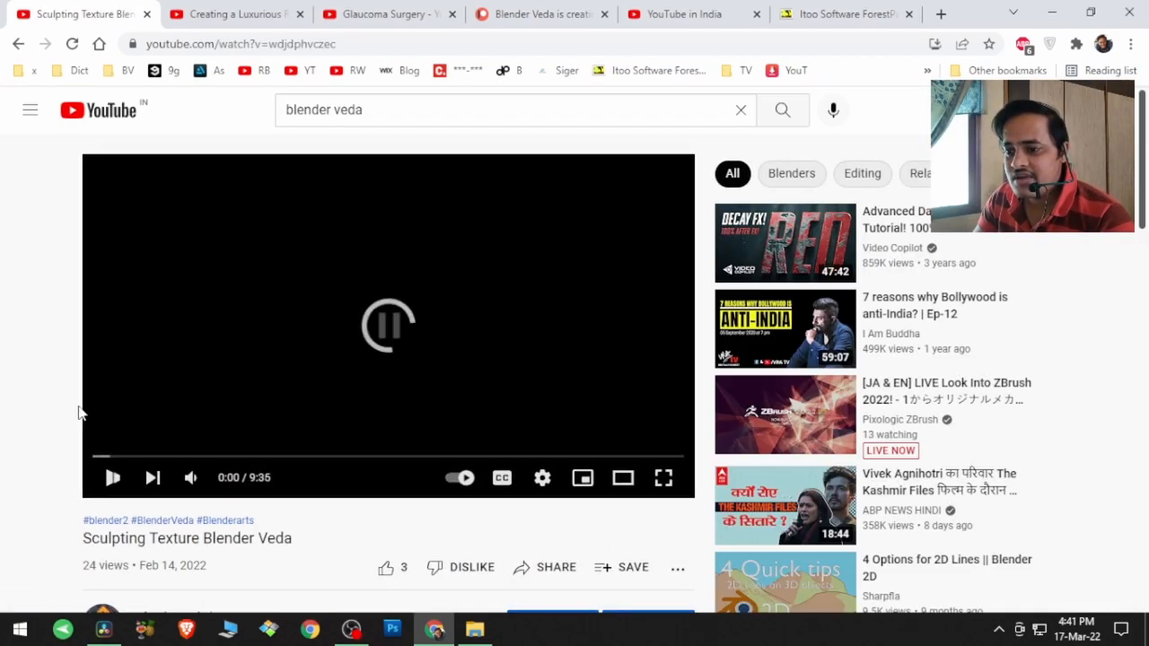
scroll(79, 413, down, 4)
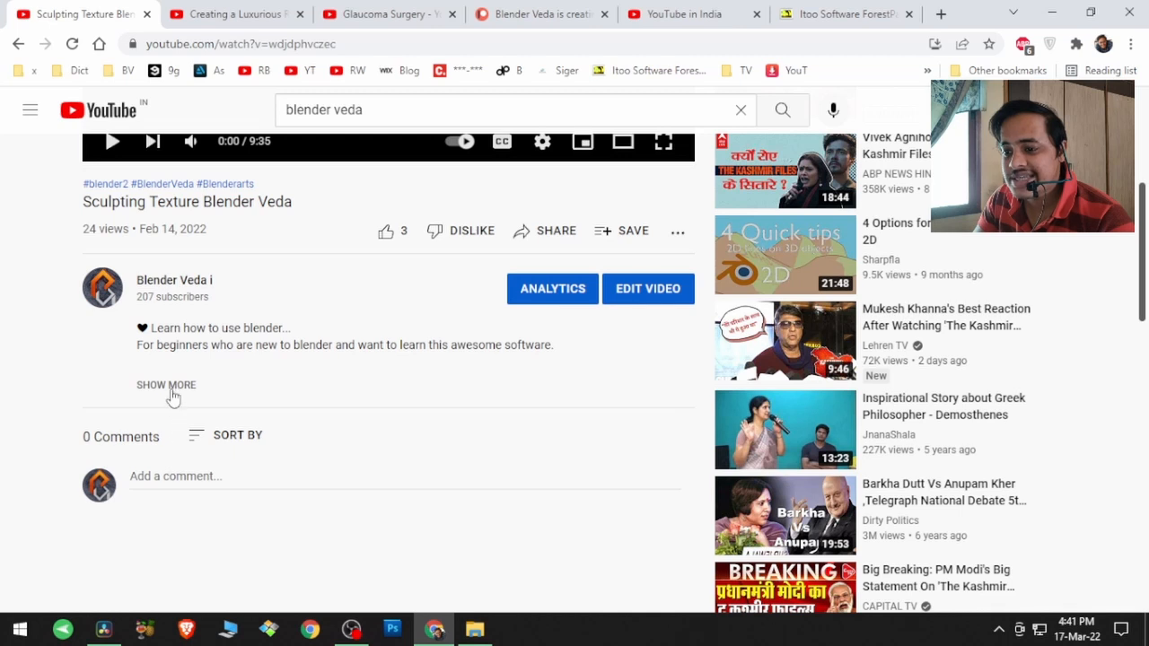
click(167, 385)
double_click(165, 396)
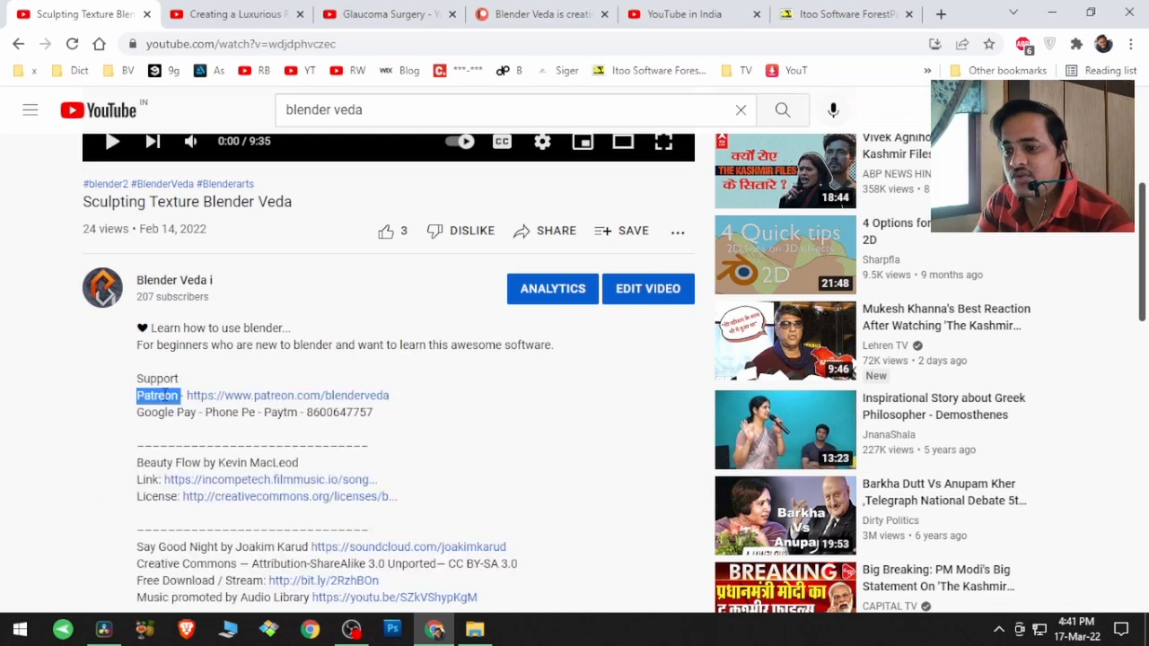
Open the Blender Veda Patreon page from the video description and review all of its membership levels.
click(283, 405)
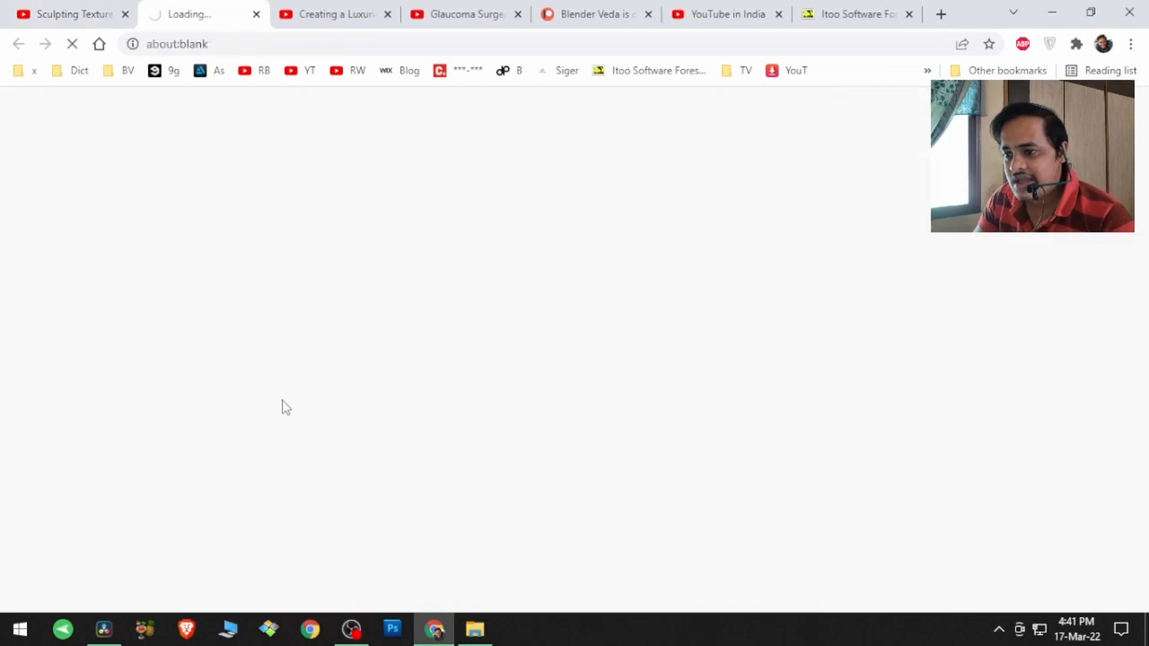
scroll(407, 372, down, 2)
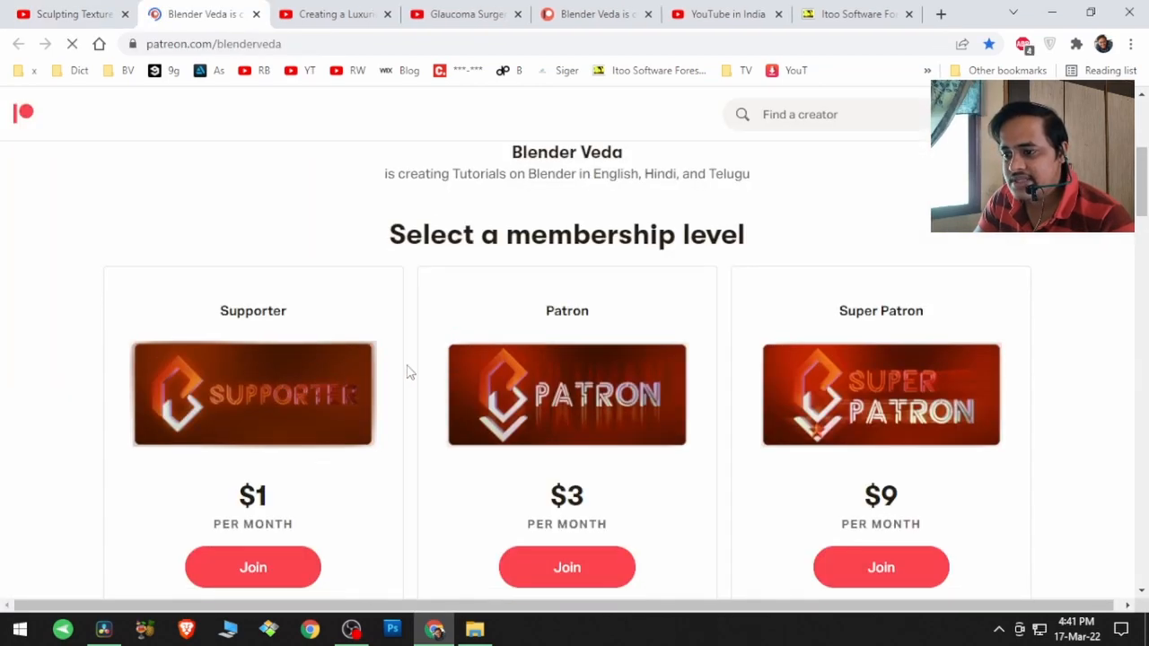
scroll(406, 372, down, 2)
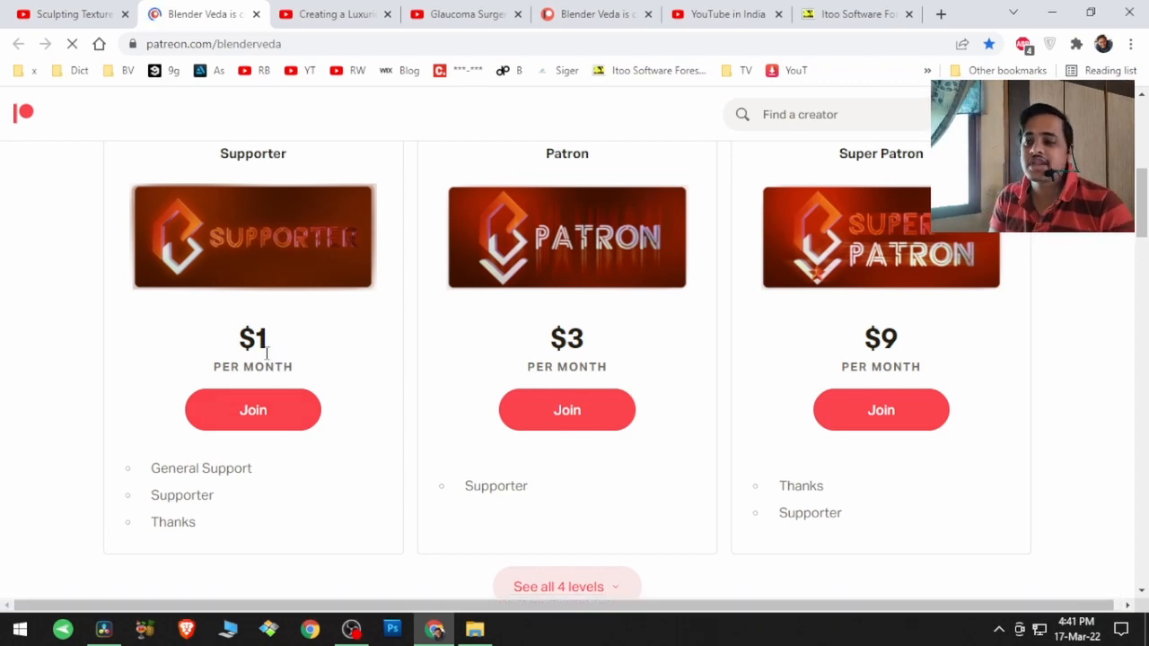
scroll(278, 359, down, 1)
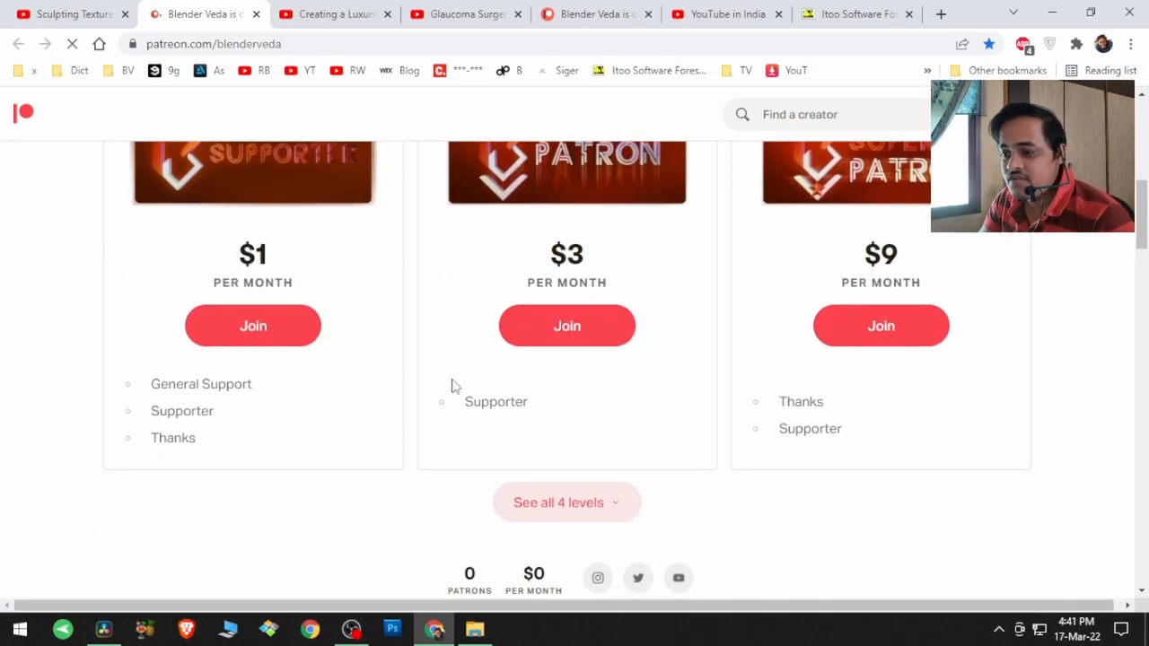
click(609, 513)
scroll(613, 495, down, 3)
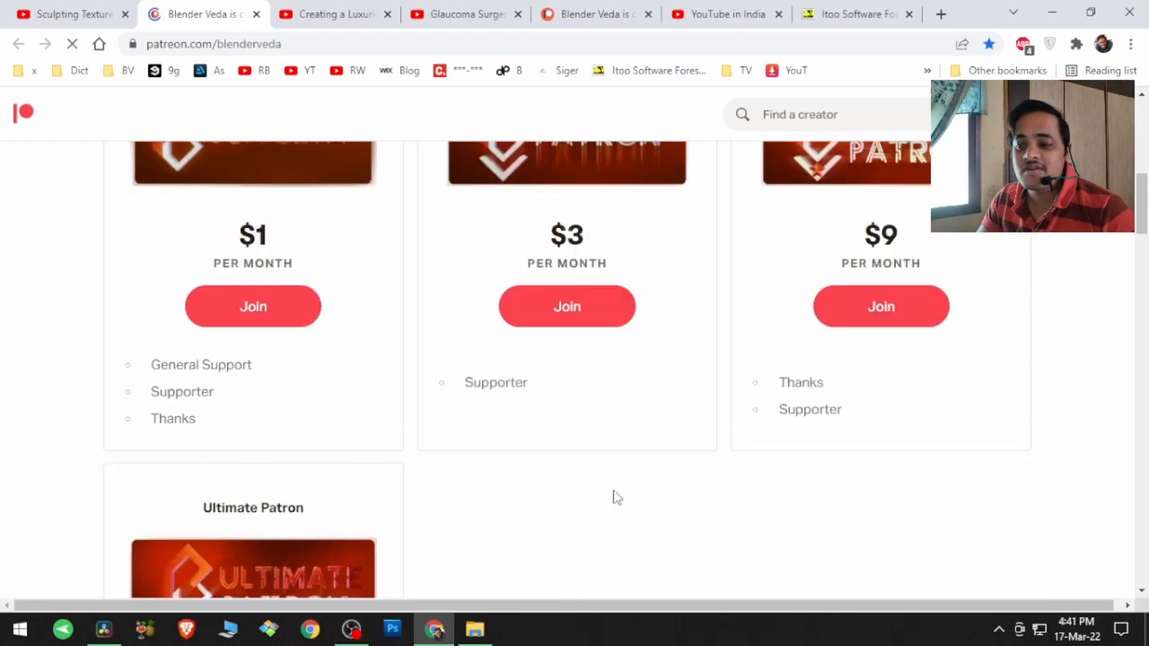